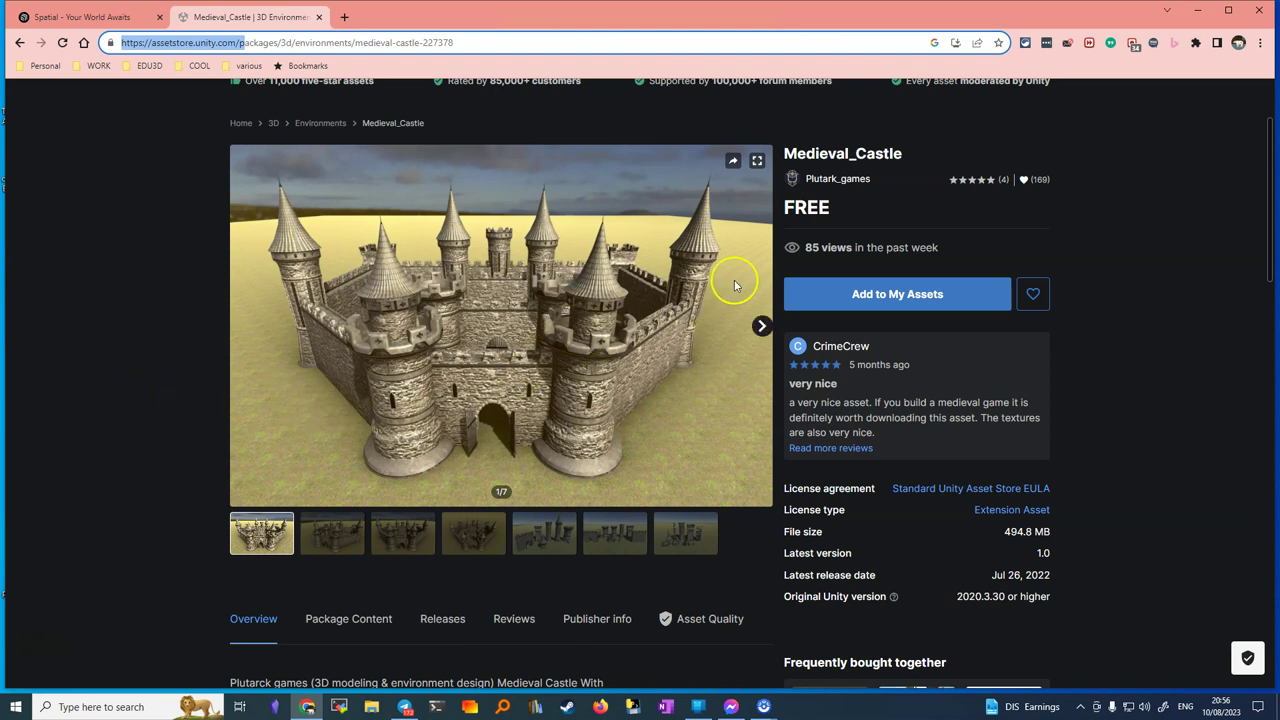
Step: Add the free Medieval_Castle package to My Assets and accept the Asset Store Terms of Service and EULA
scroll(780, 284, up, 2)
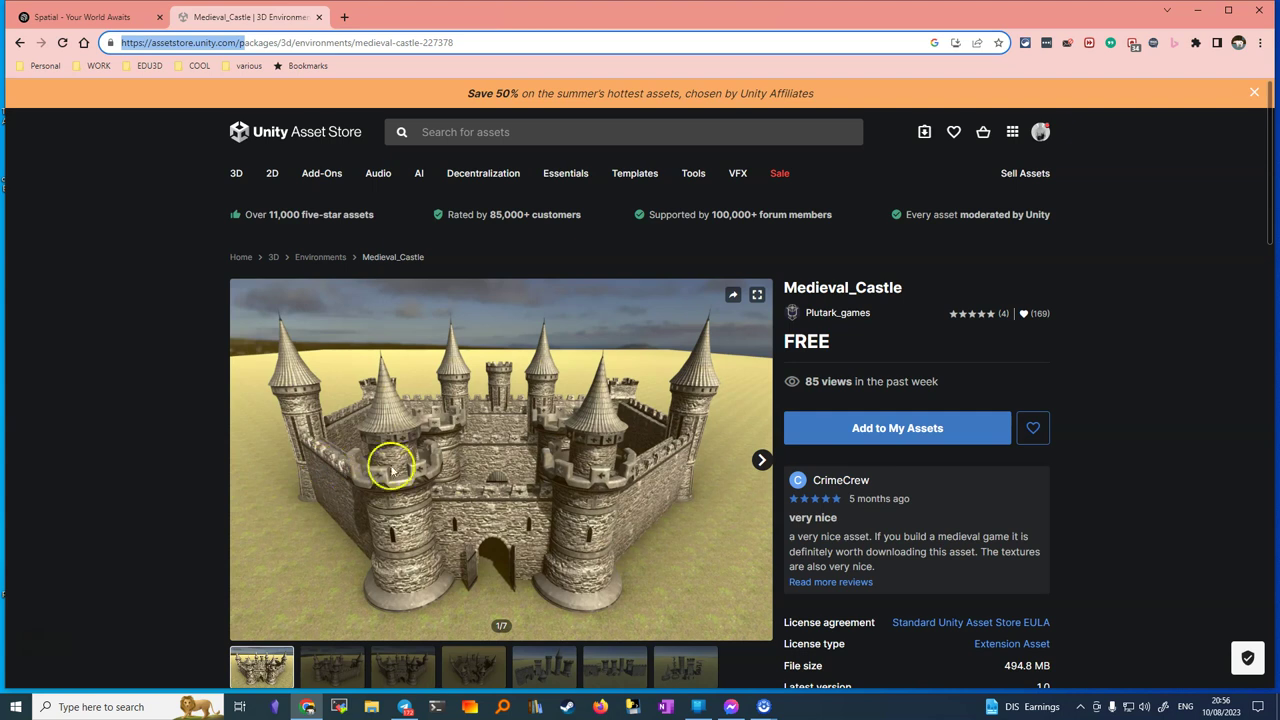
click(454, 132)
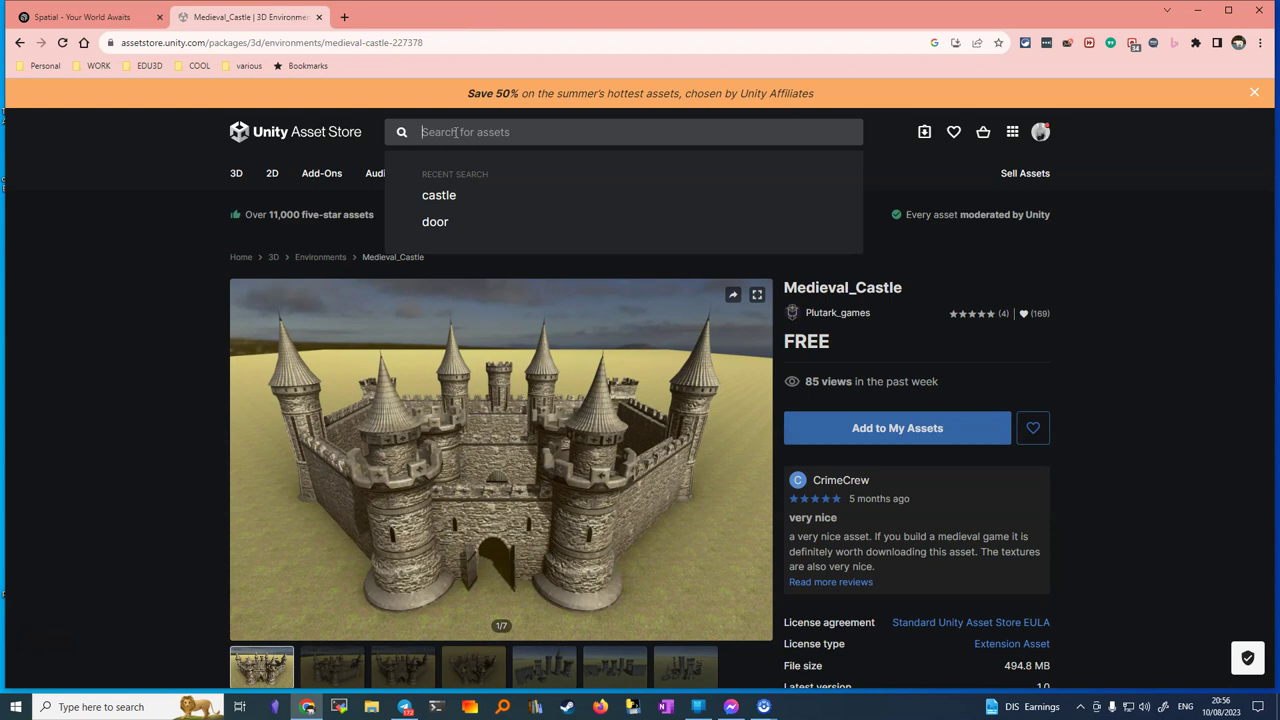
click(64, 310)
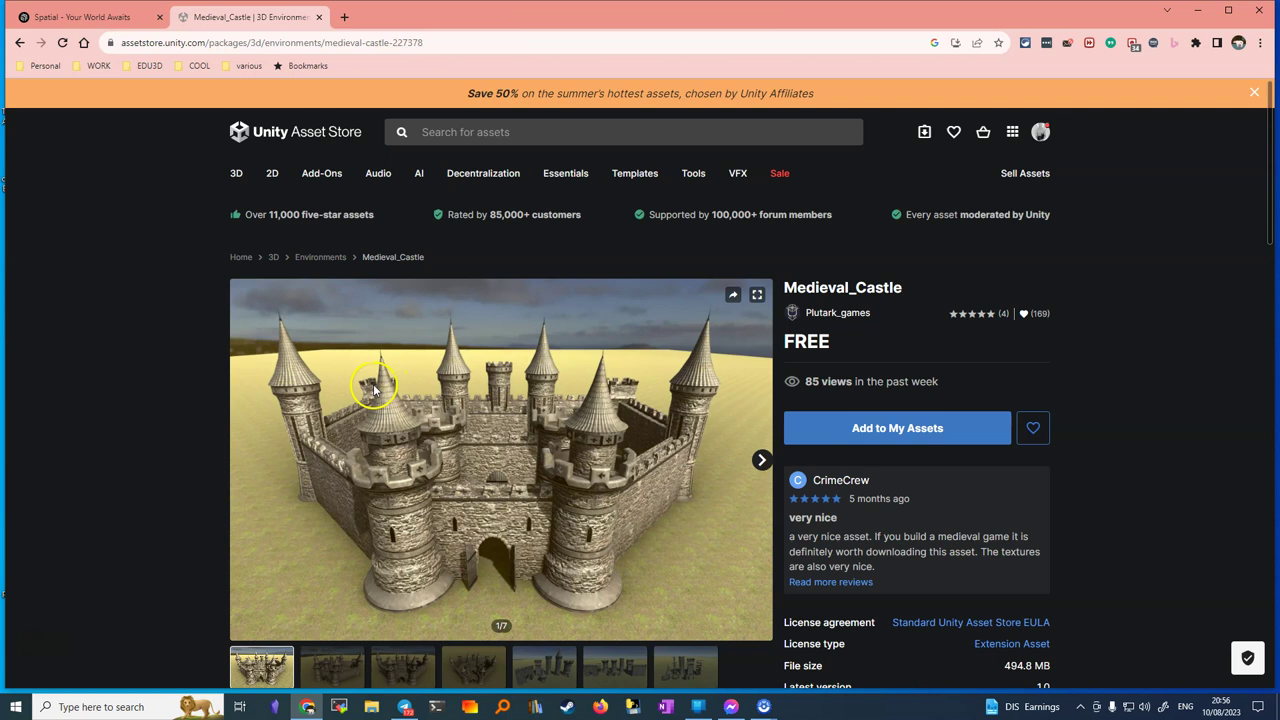
scroll(388, 392, down, 1)
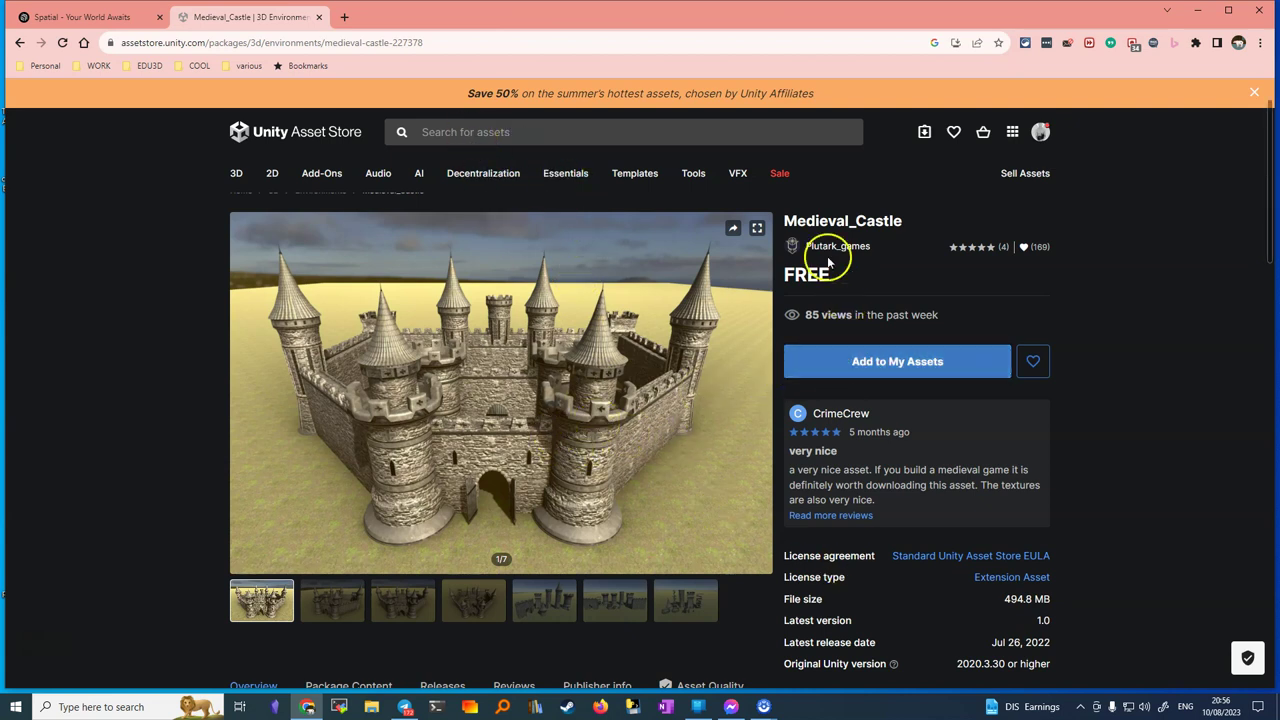
click(874, 356)
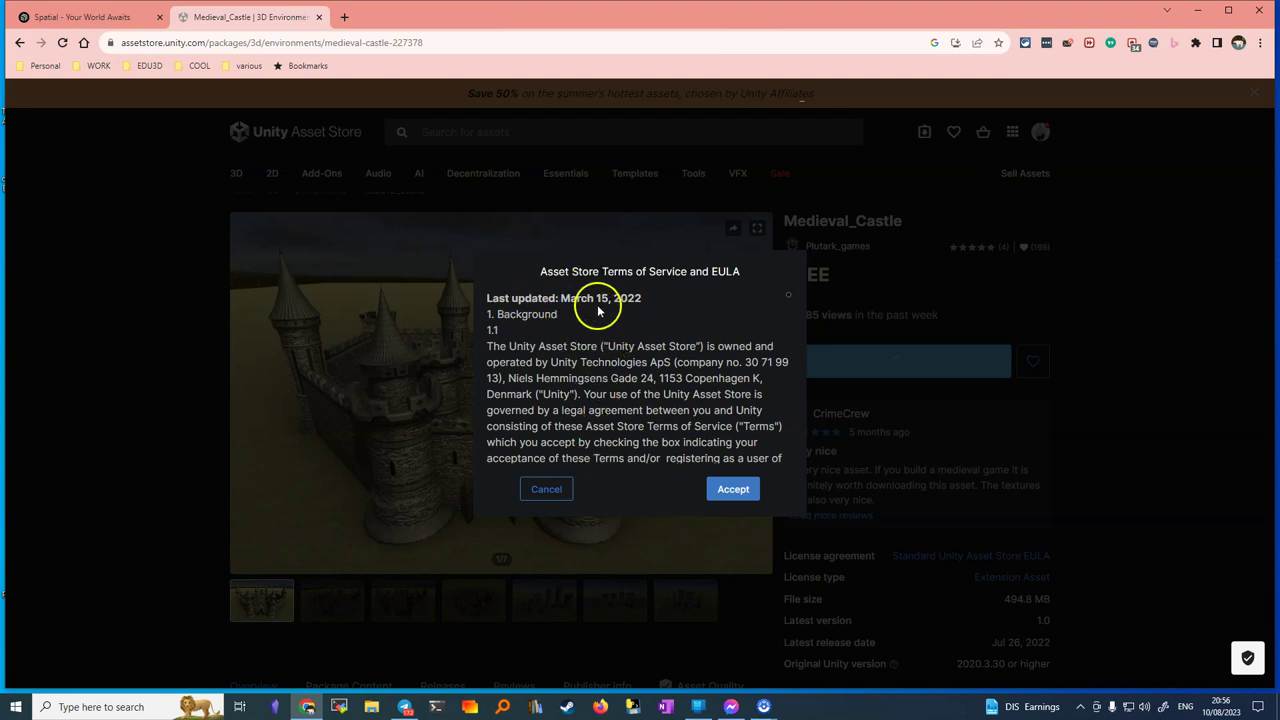
click(728, 489)
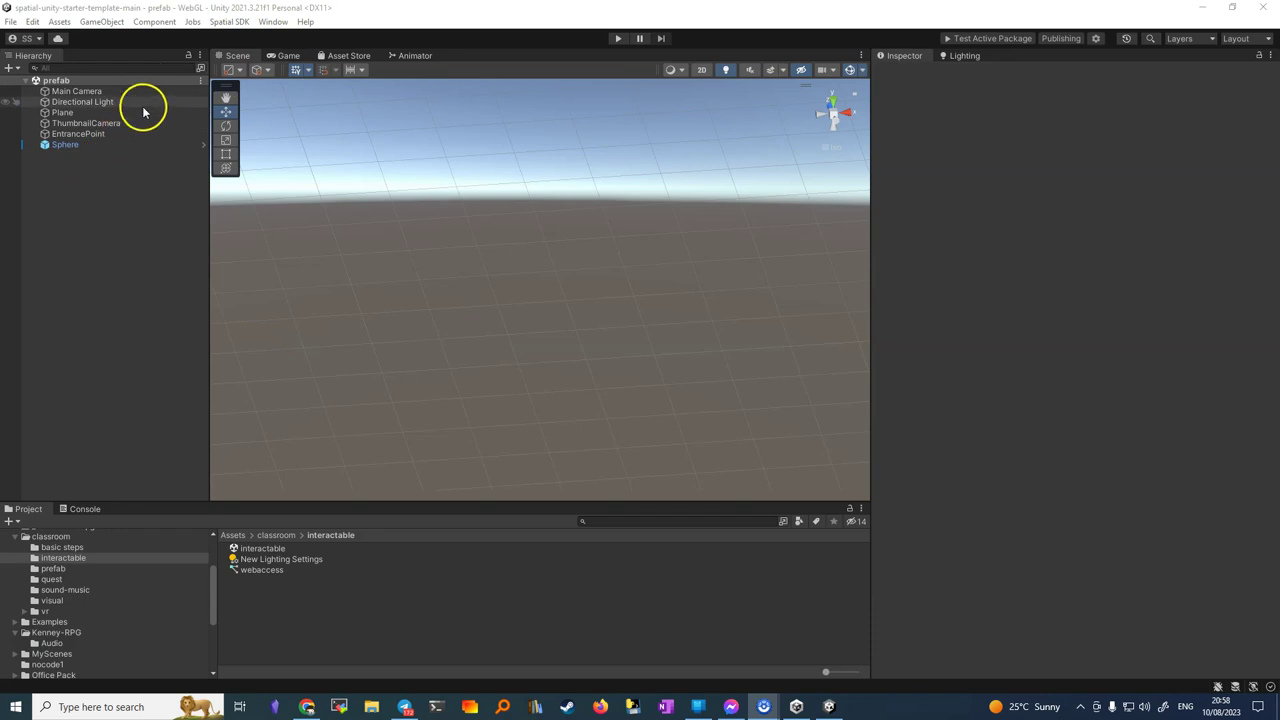
Step: In Unity, search My Assets in the Package Manager for "cast" and select the Medieval_Castle package
click(272, 22)
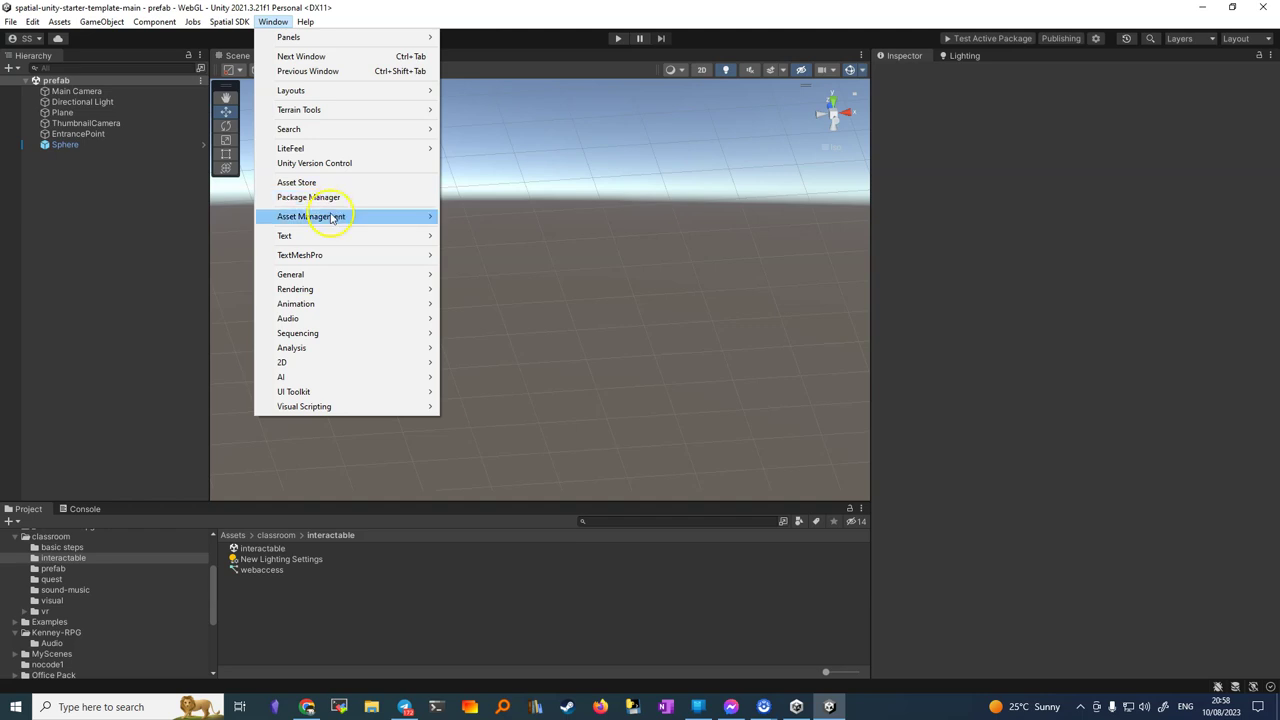
click(321, 204)
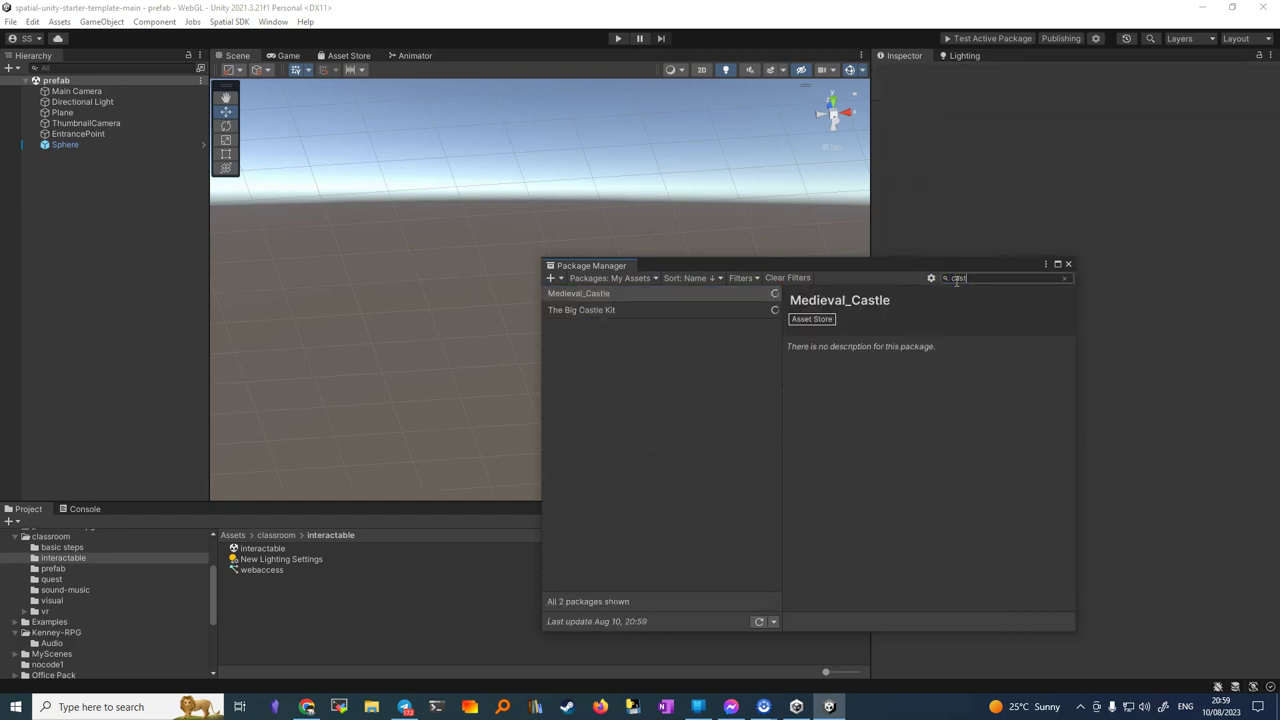
click(855, 330)
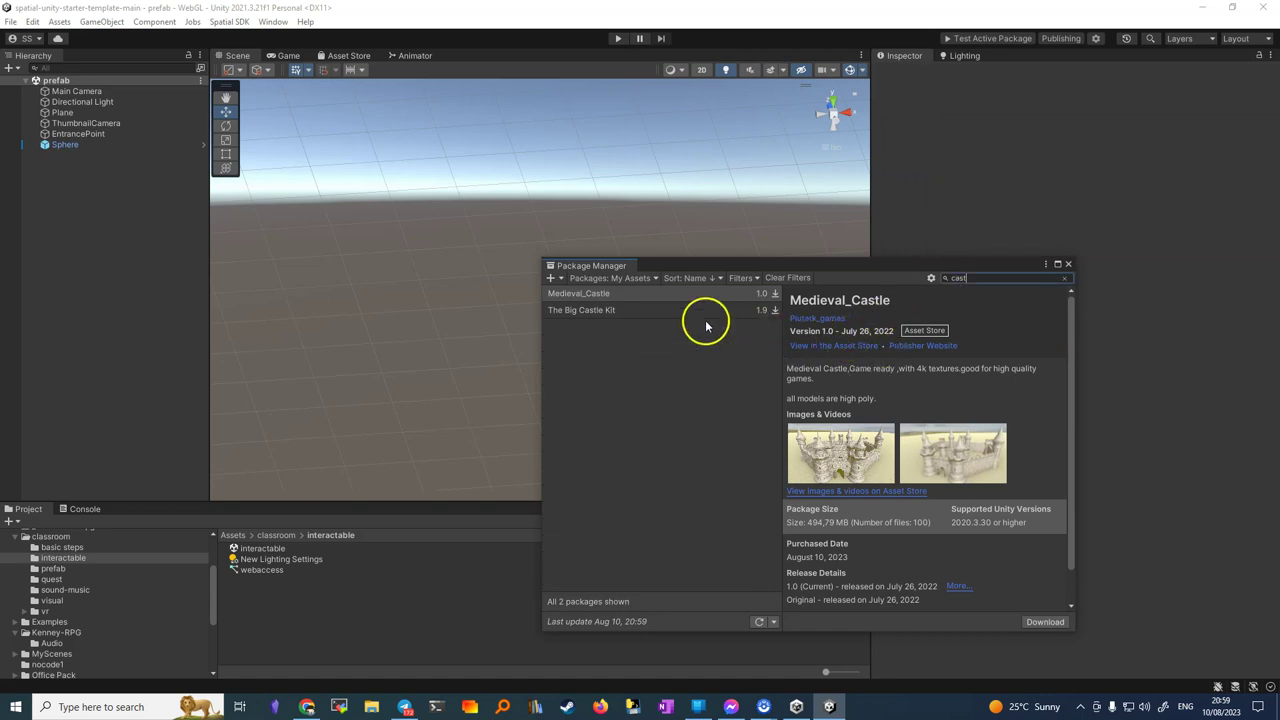
click(637, 295)
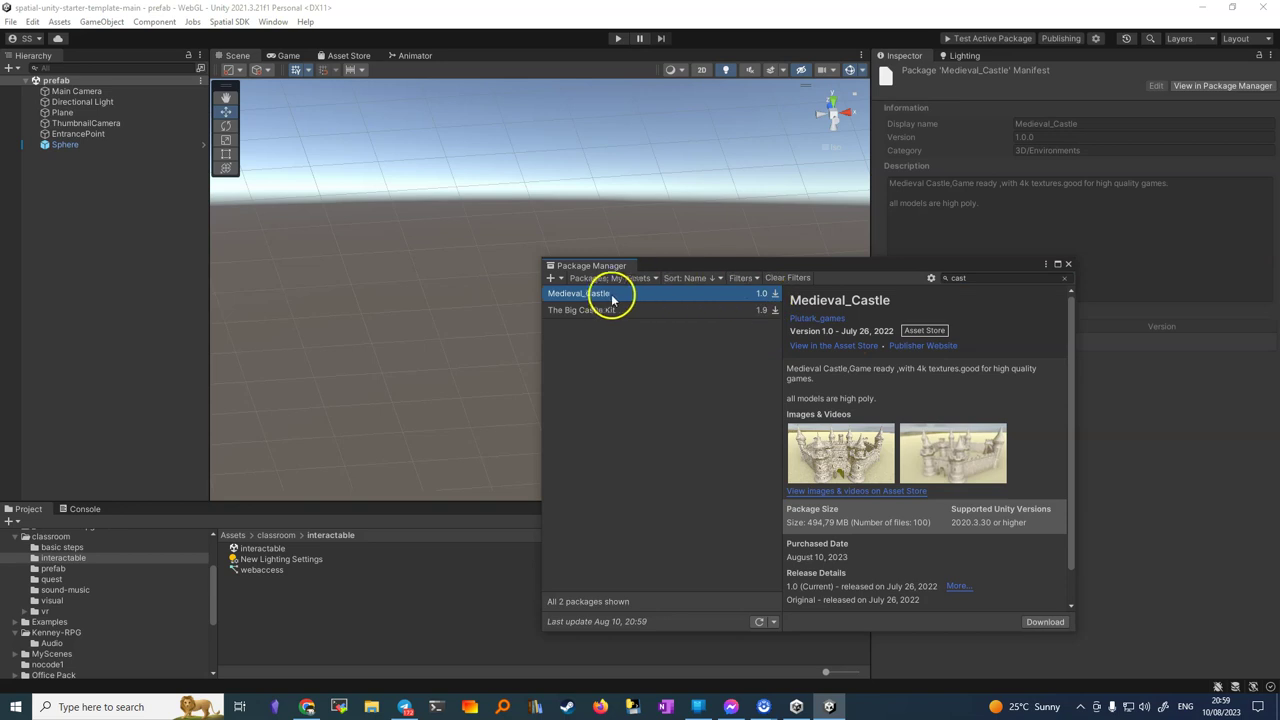
Step: Download version 1.0 of the Medieval_Castle package from My Assets
click(273, 24)
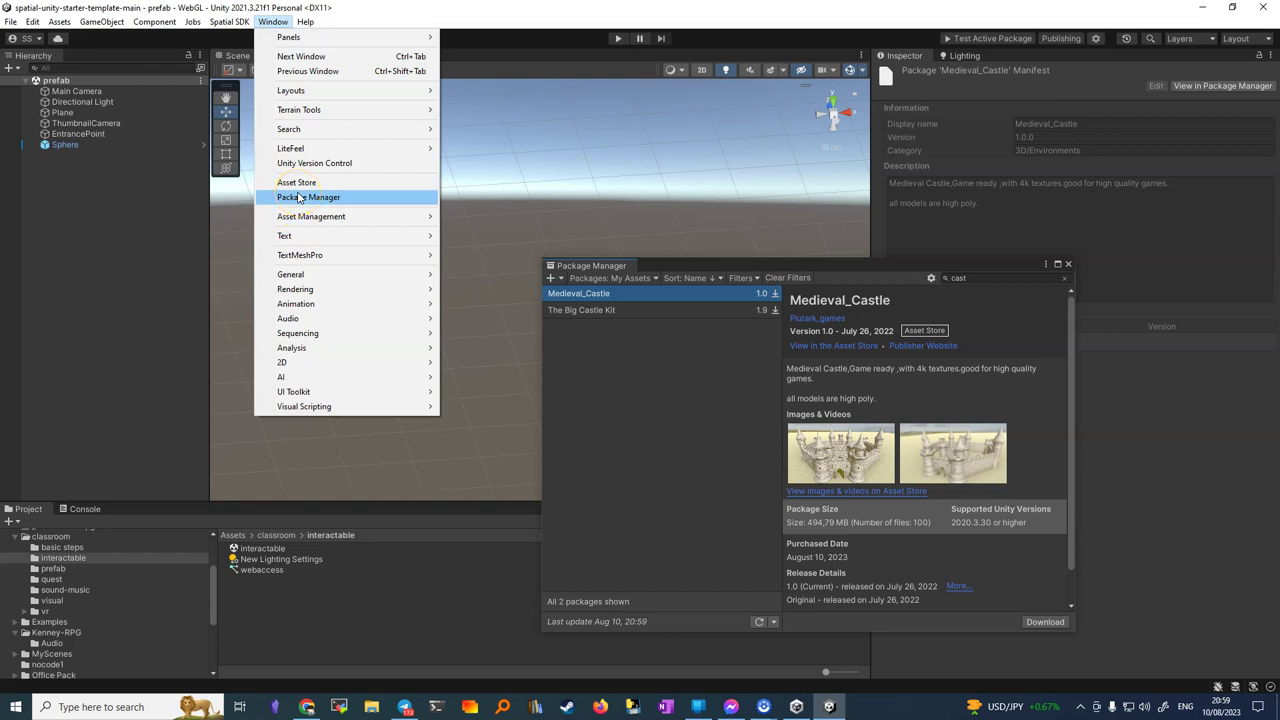
click(606, 311)
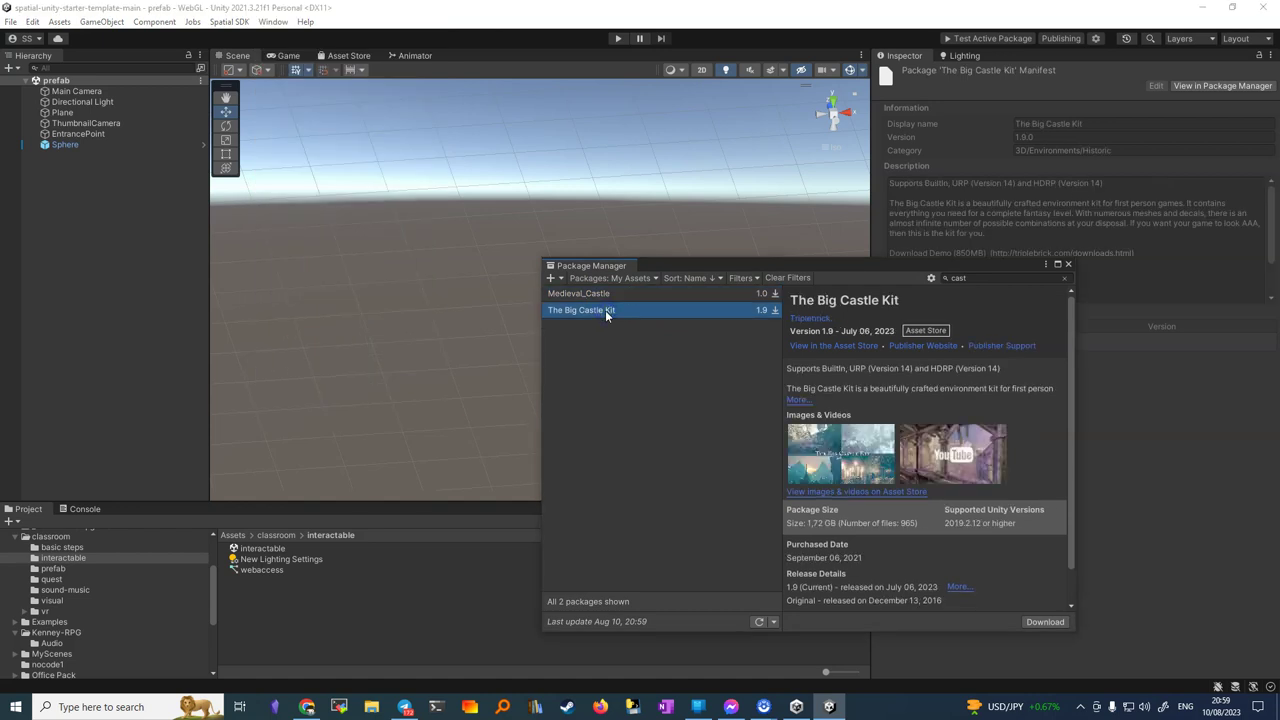
click(606, 290)
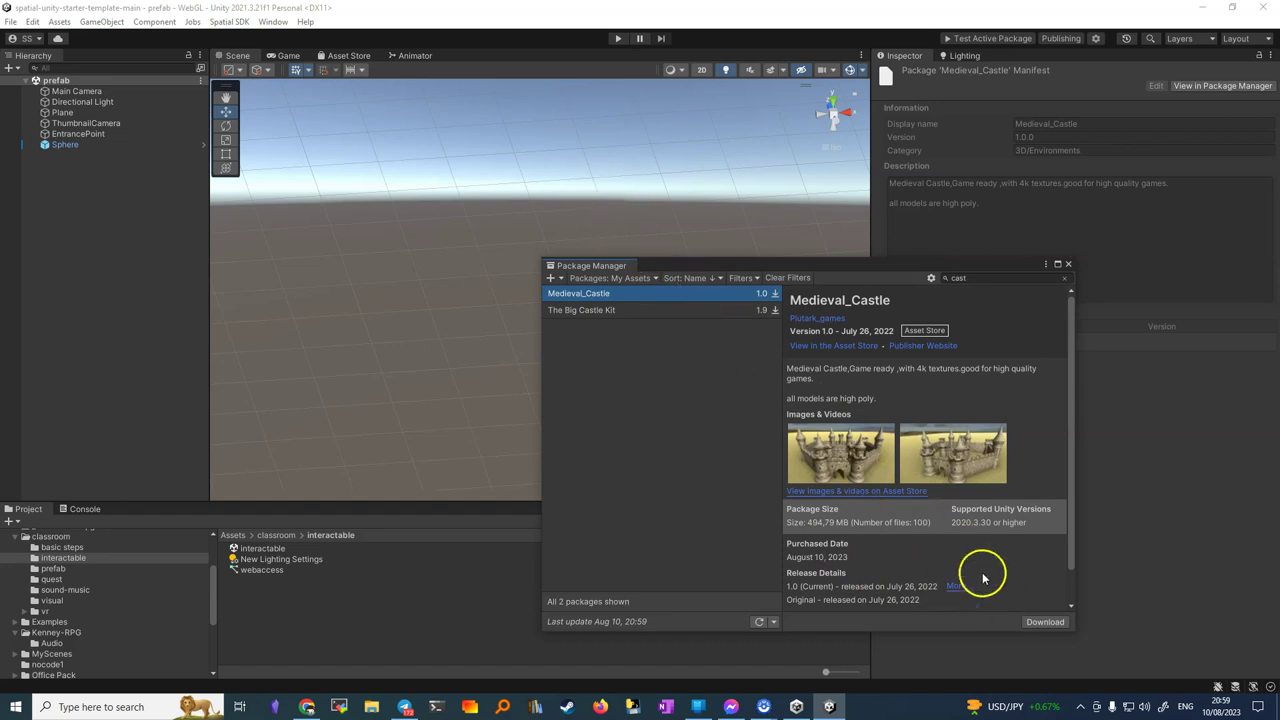
click(1046, 622)
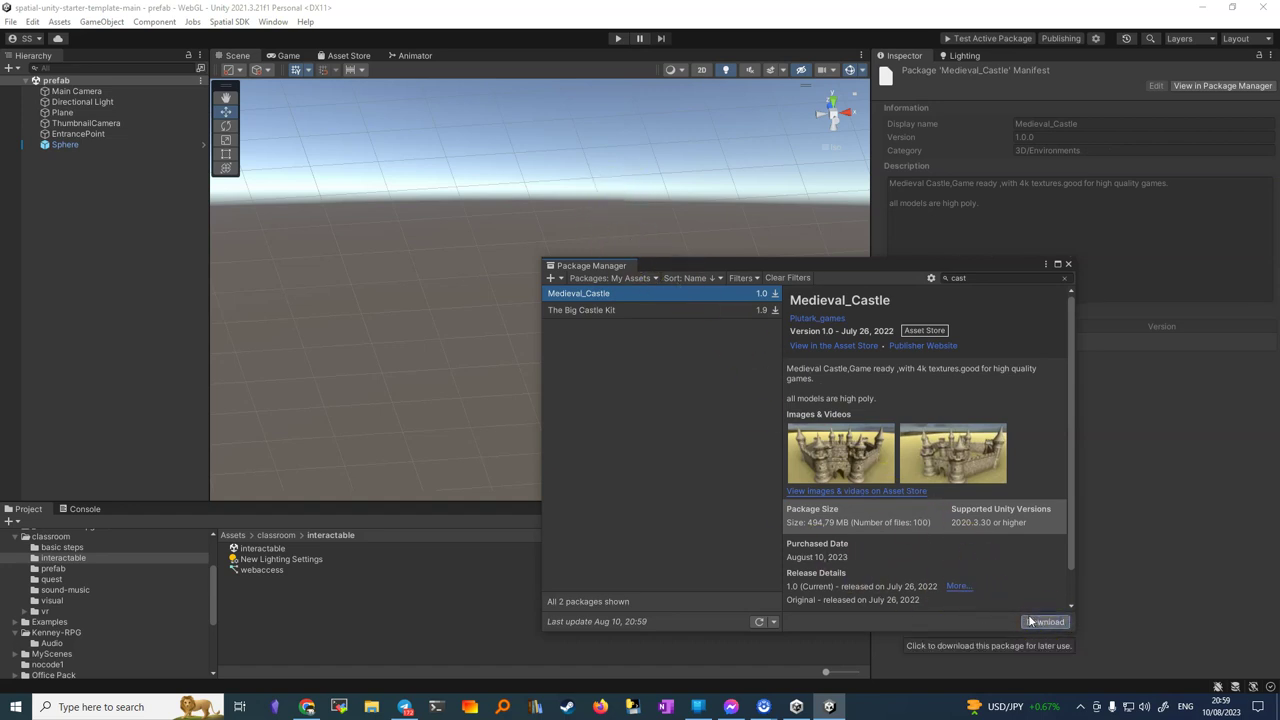
click(1045, 622)
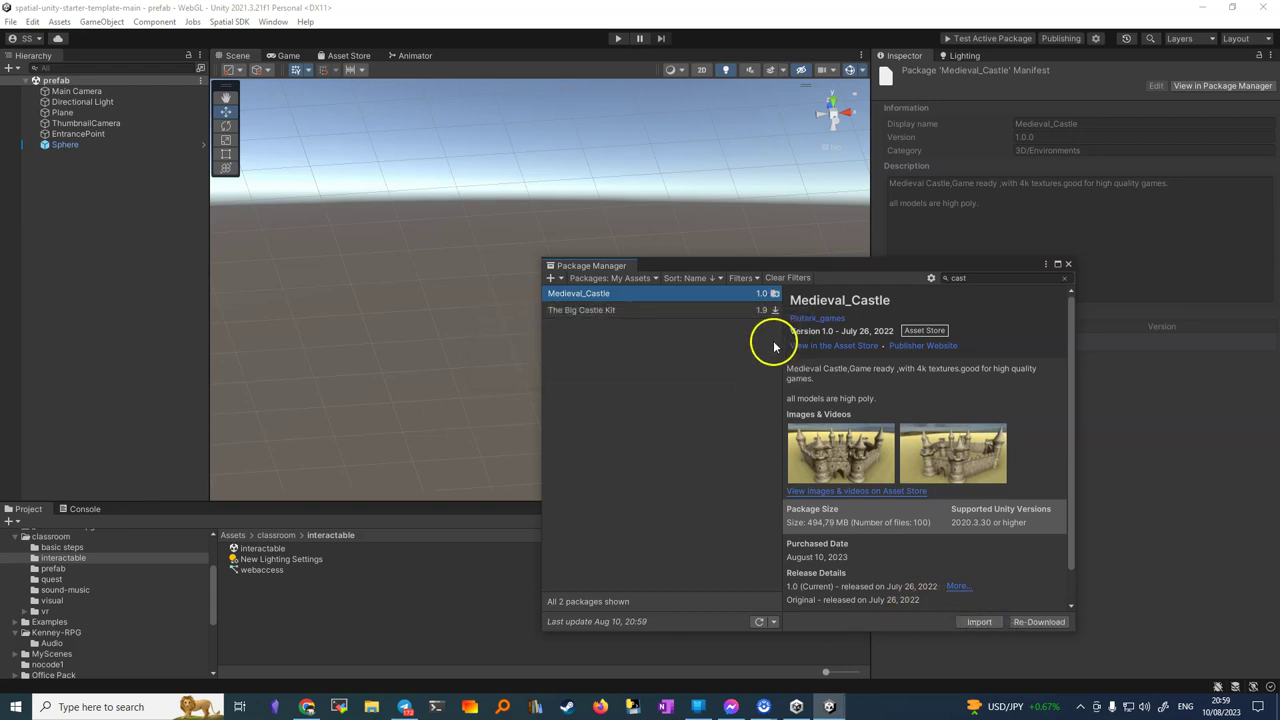
Step: Import all files of the downloaded Medieval_Castle package into the project and close the Package Manager
drag(829, 266, 775, 211)
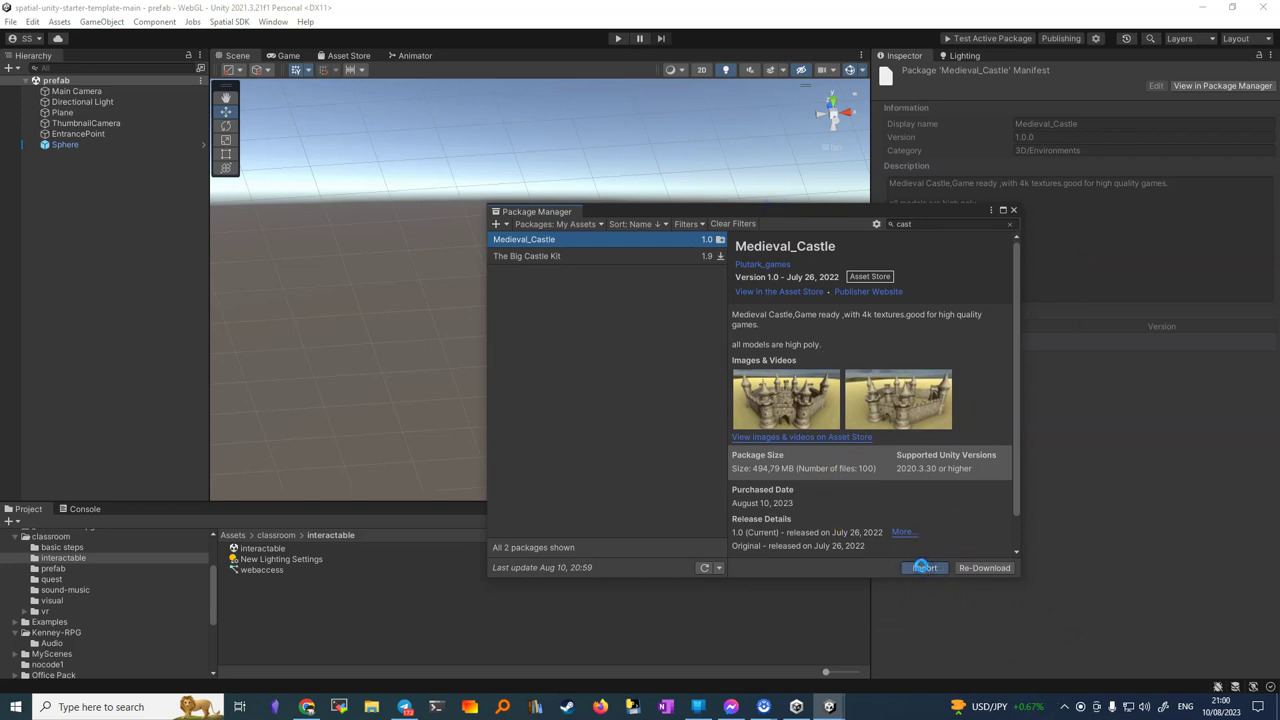
click(922, 567)
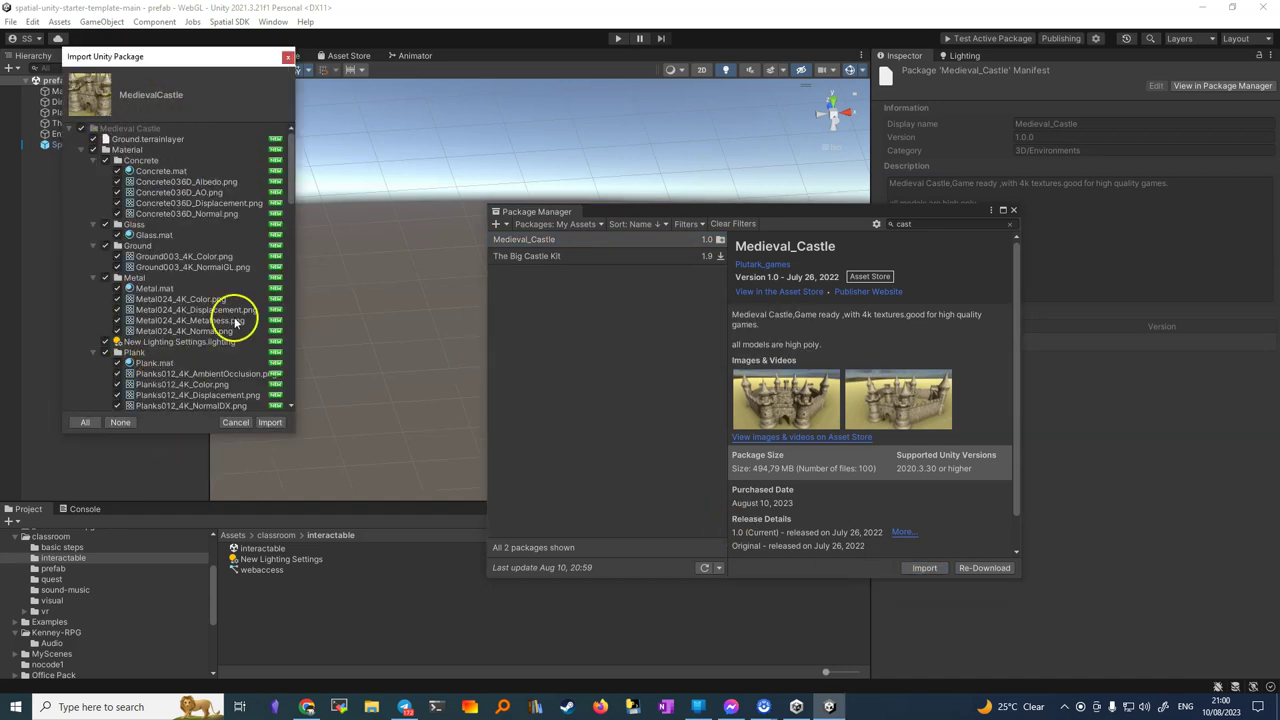
mouse_move(293, 171)
mouse_down()
mouse_move(294, 352)
mouse_move(282, 180)
mouse_up()
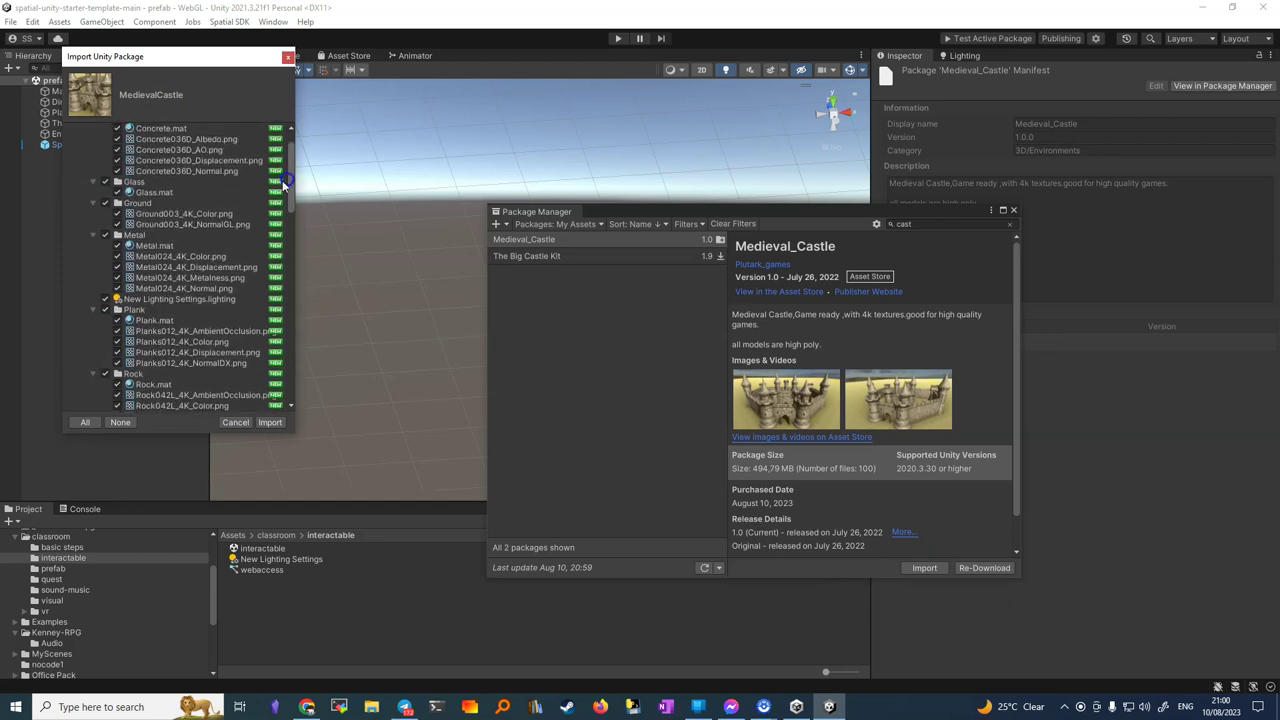
click(268, 424)
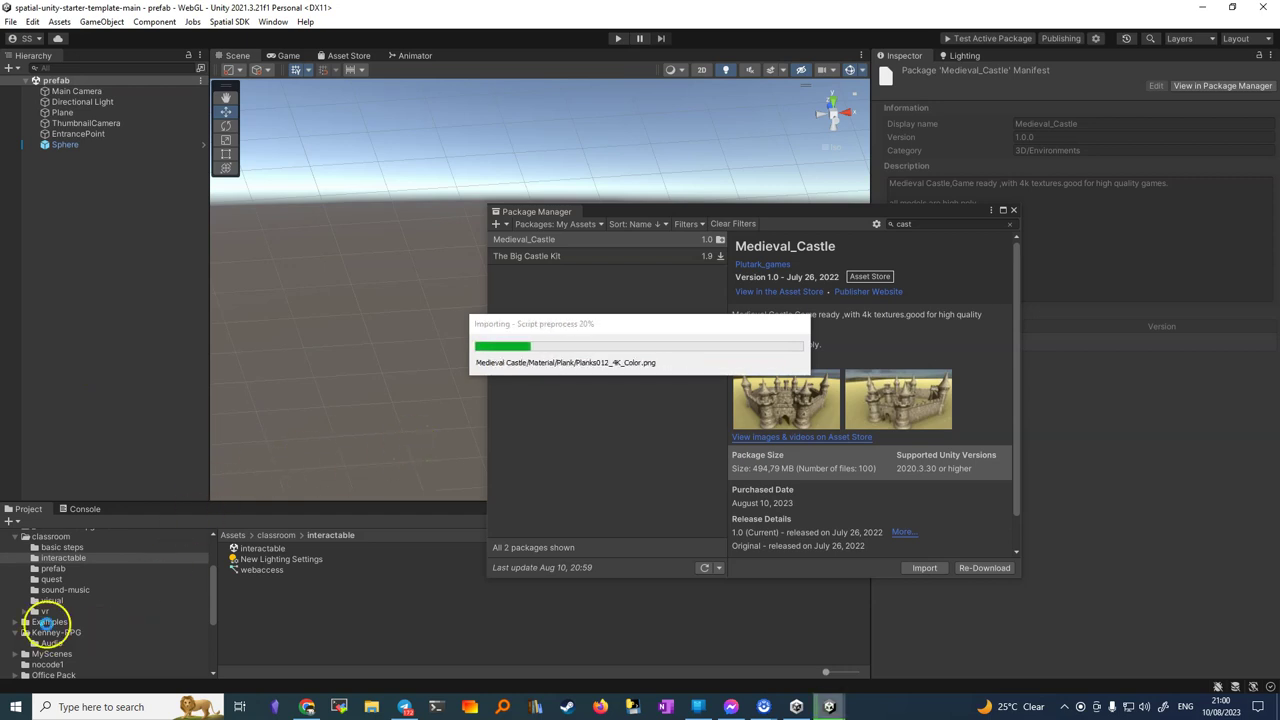
click(64, 541)
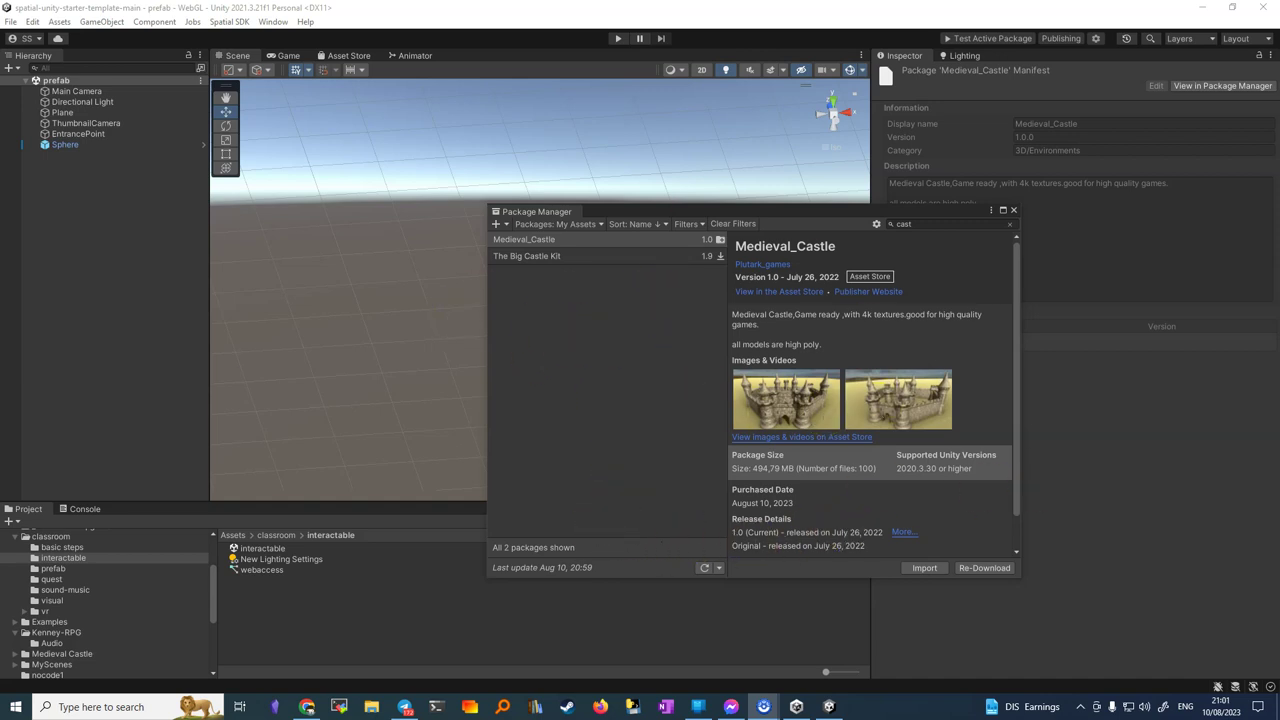
click(1013, 210)
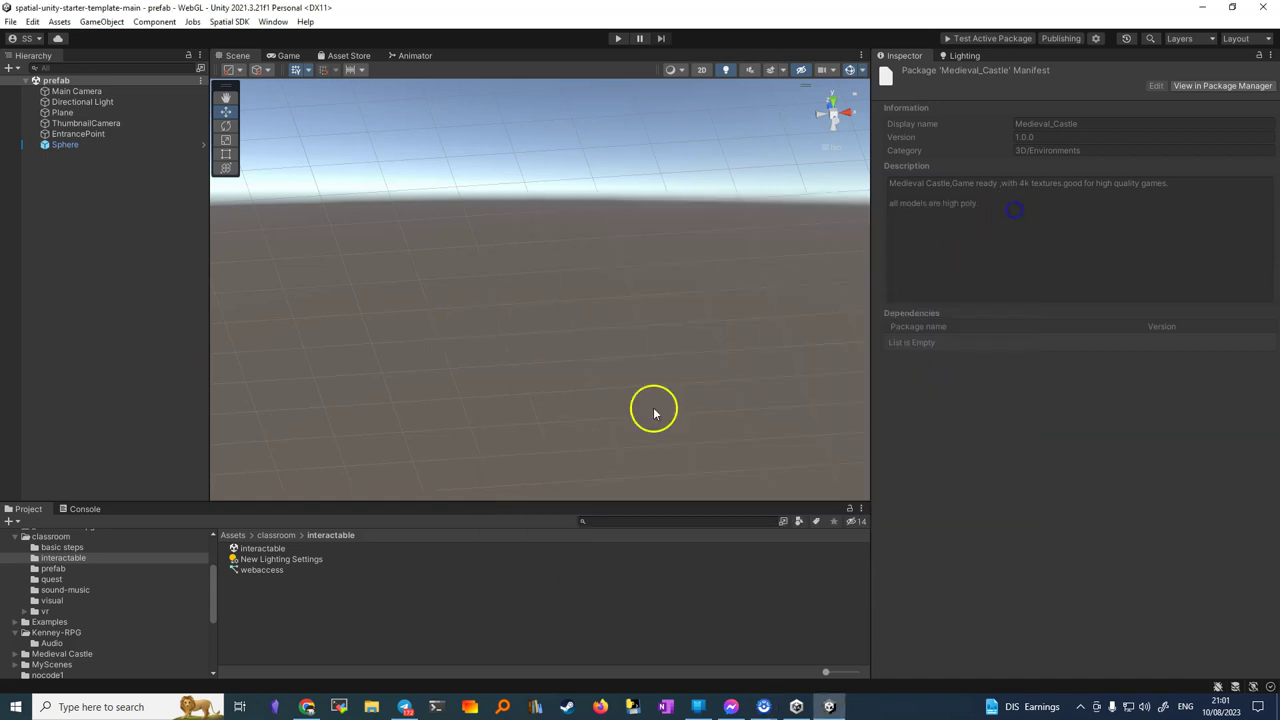
Step: Enlarge the project browser and open the OverView scene from the Medieval Castle asset's Scene folder
drag(212, 500, 205, 388)
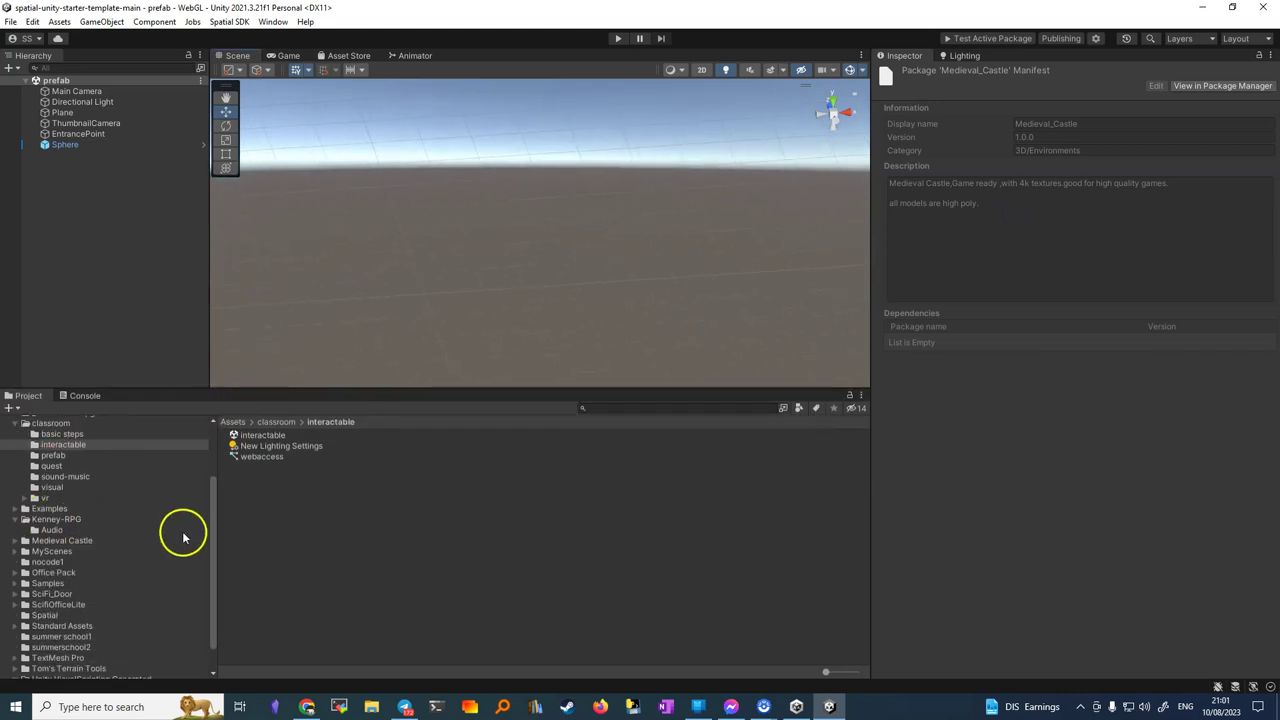
drag(214, 523, 214, 510)
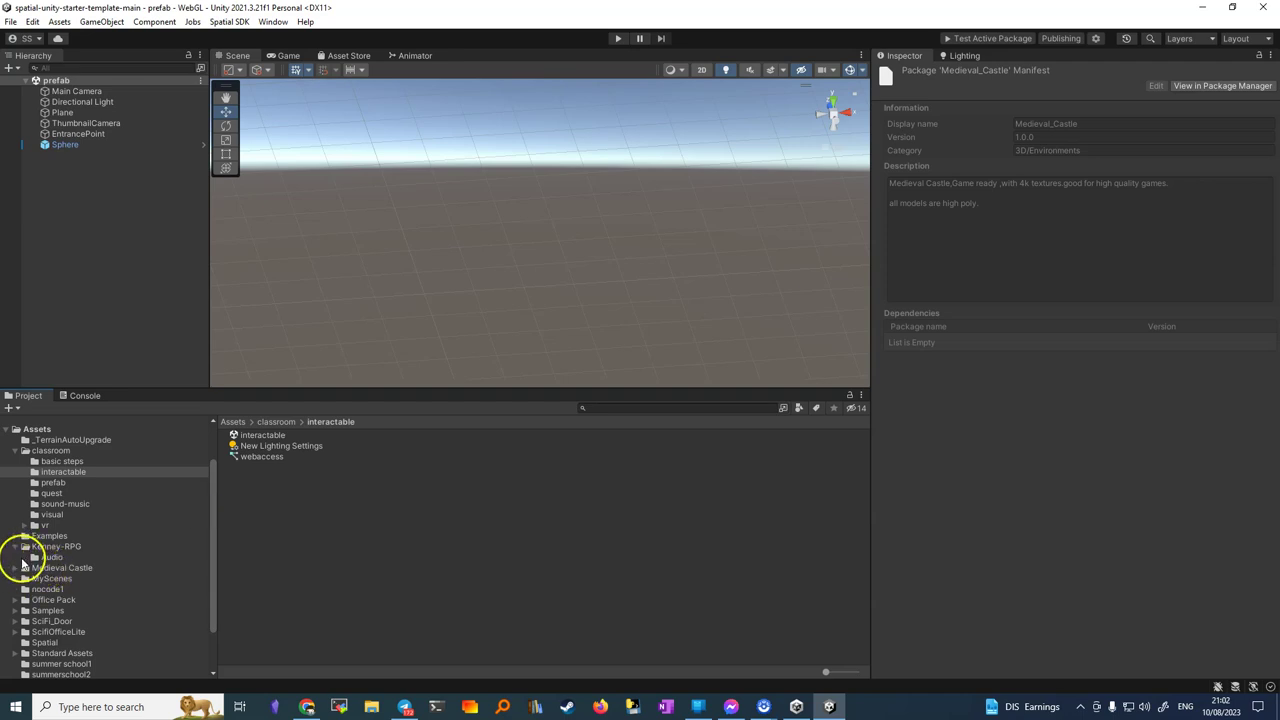
scroll(43, 538, up, 3)
scroll(6, 503, down, 2)
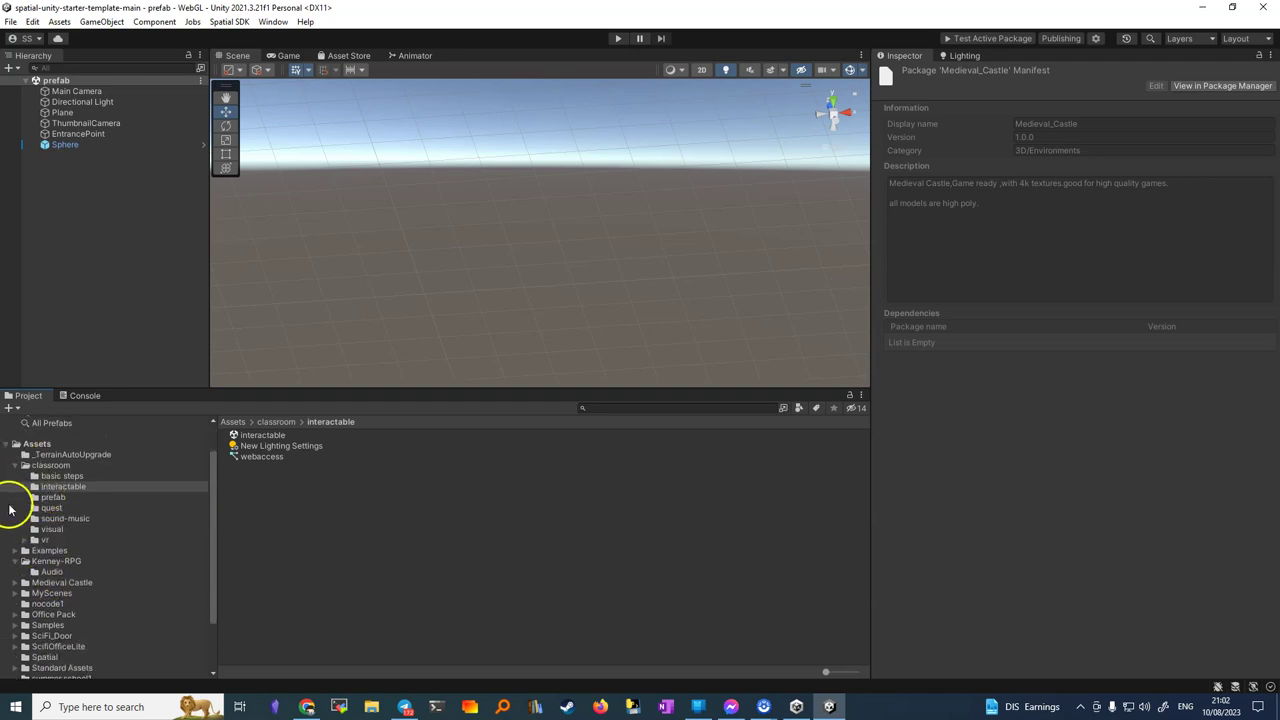
click(55, 583)
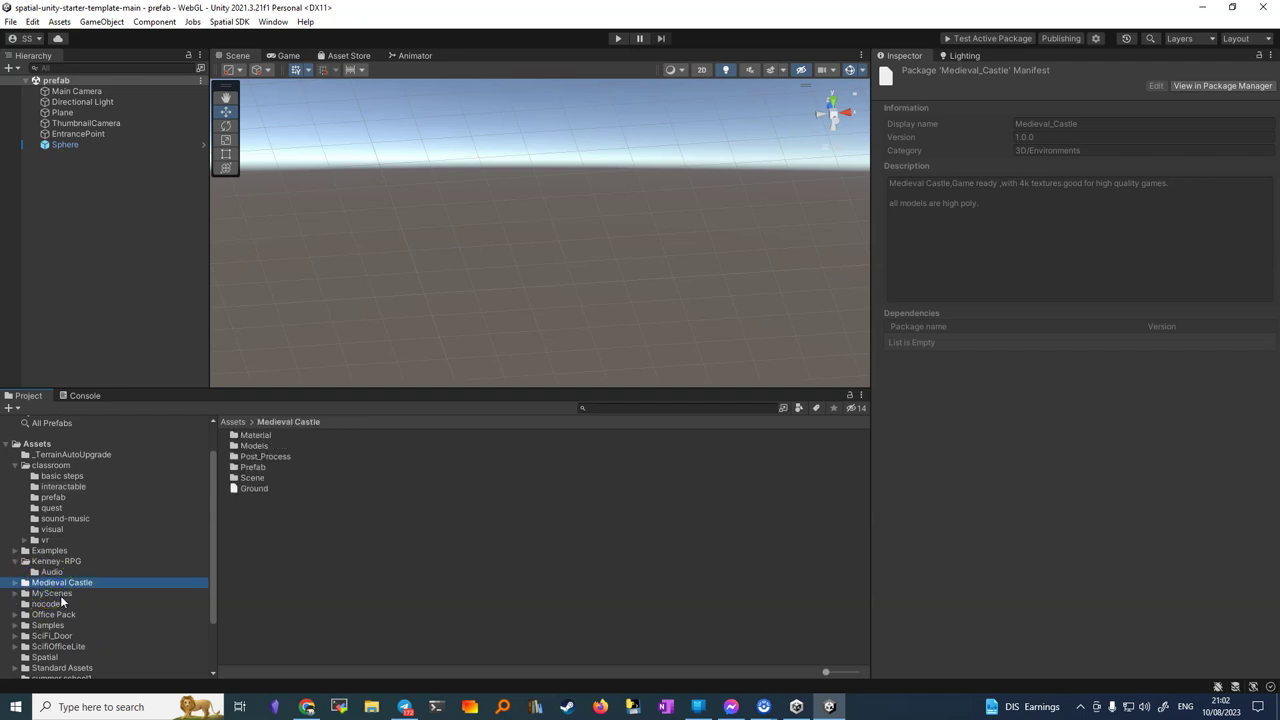
double_click(255, 478)
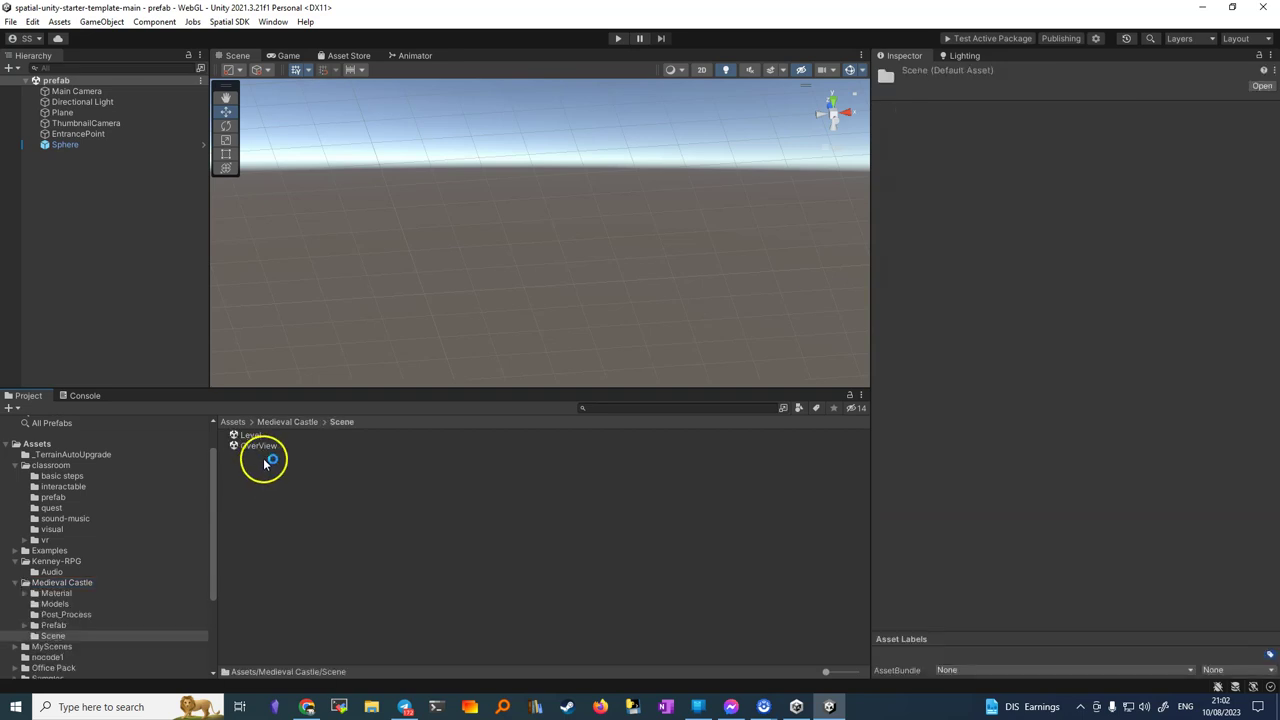
click(258, 446)
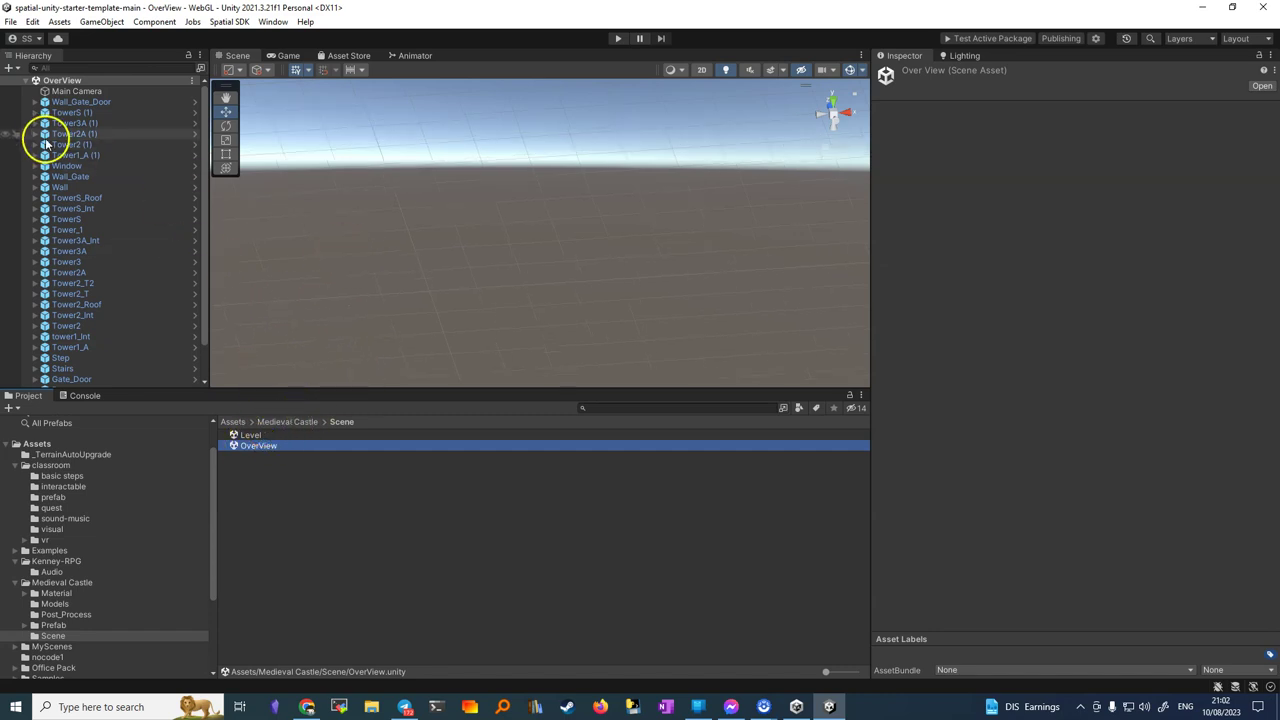
Step: Frame the Wall_Gate_Door object in the scene view and examine its rendering from the front
double_click(82, 102)
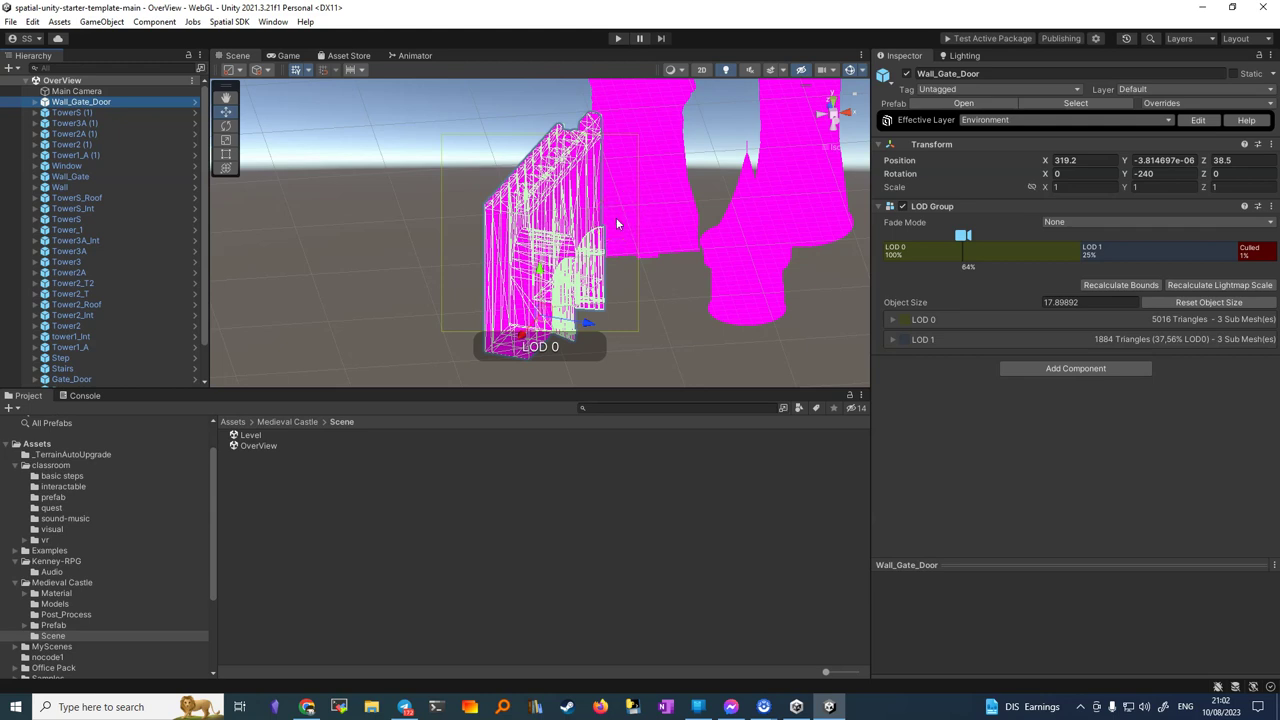
drag(652, 225, 470, 246)
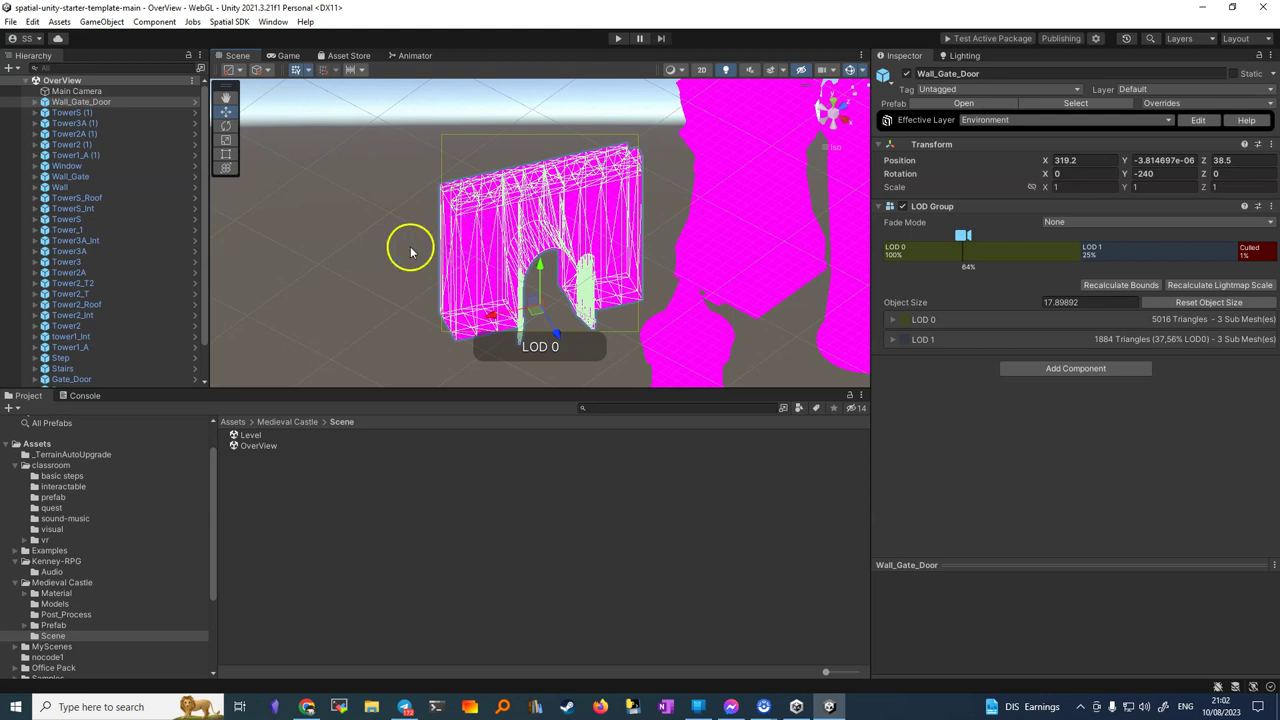
Step: Trace the Element 0 material of Tower1_A_LOD0 to the Rock asset and examine its shader settings
click(762, 177)
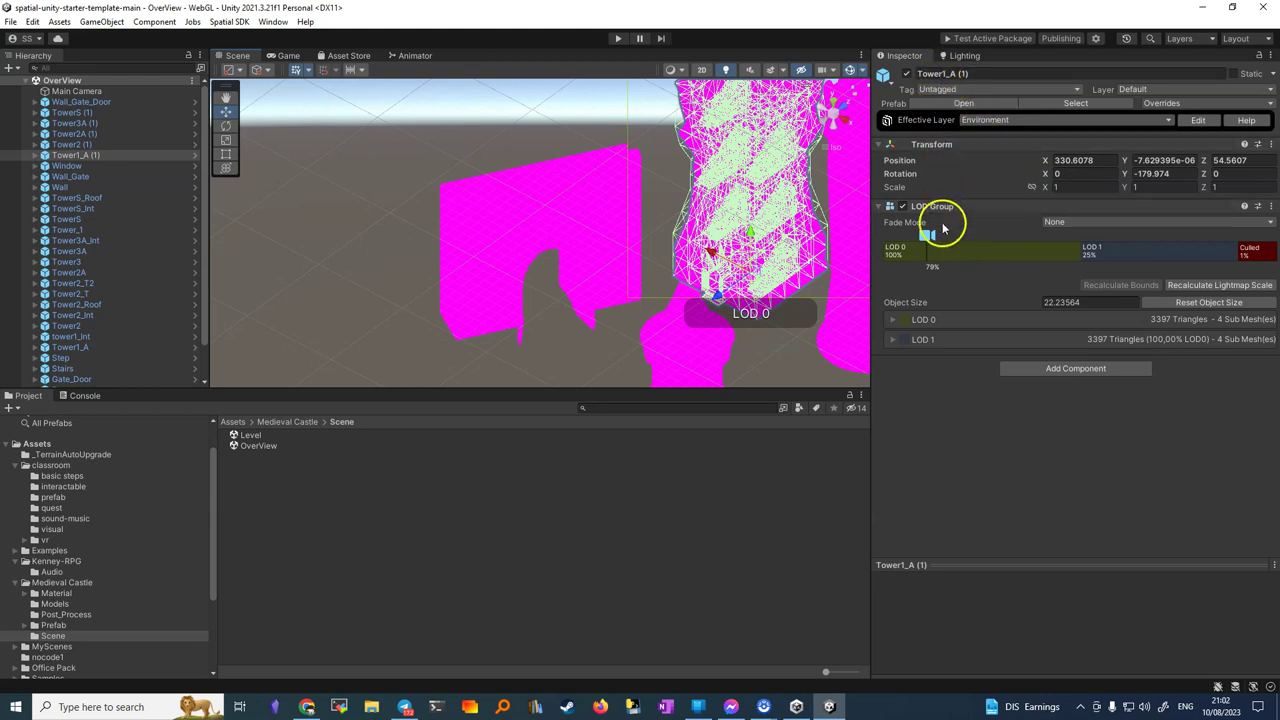
click(891, 320)
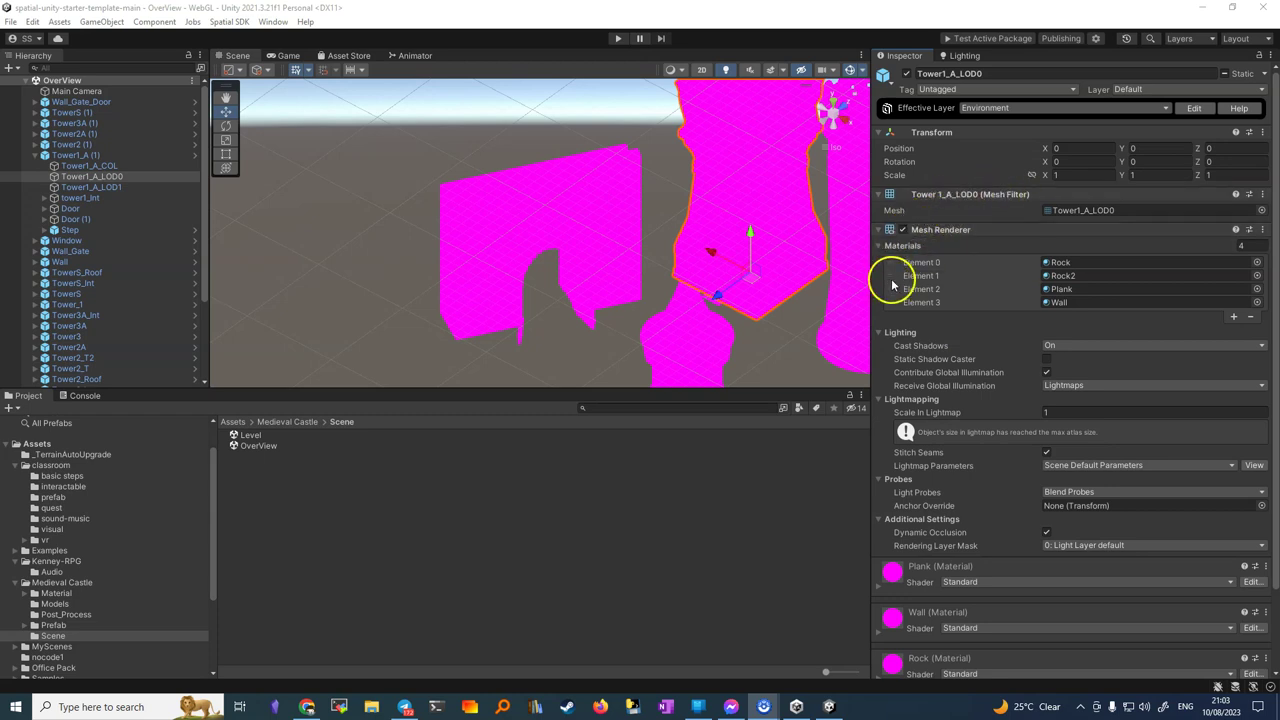
click(1077, 264)
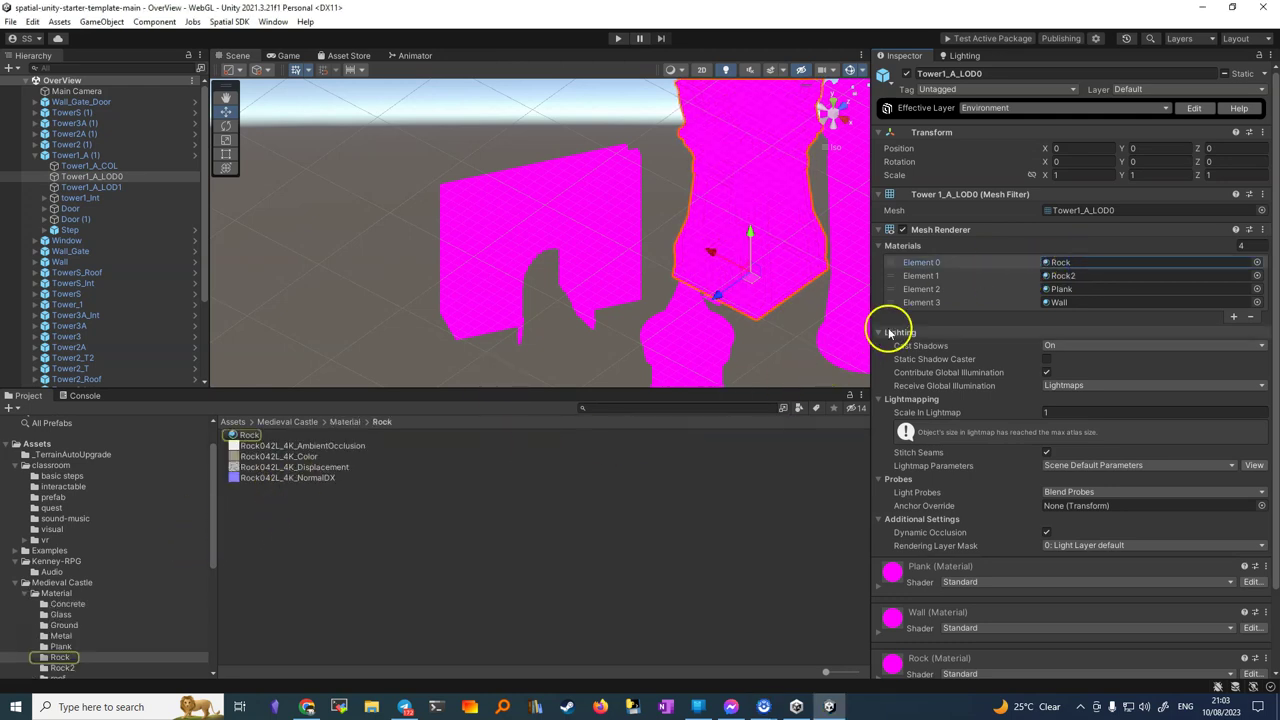
click(249, 436)
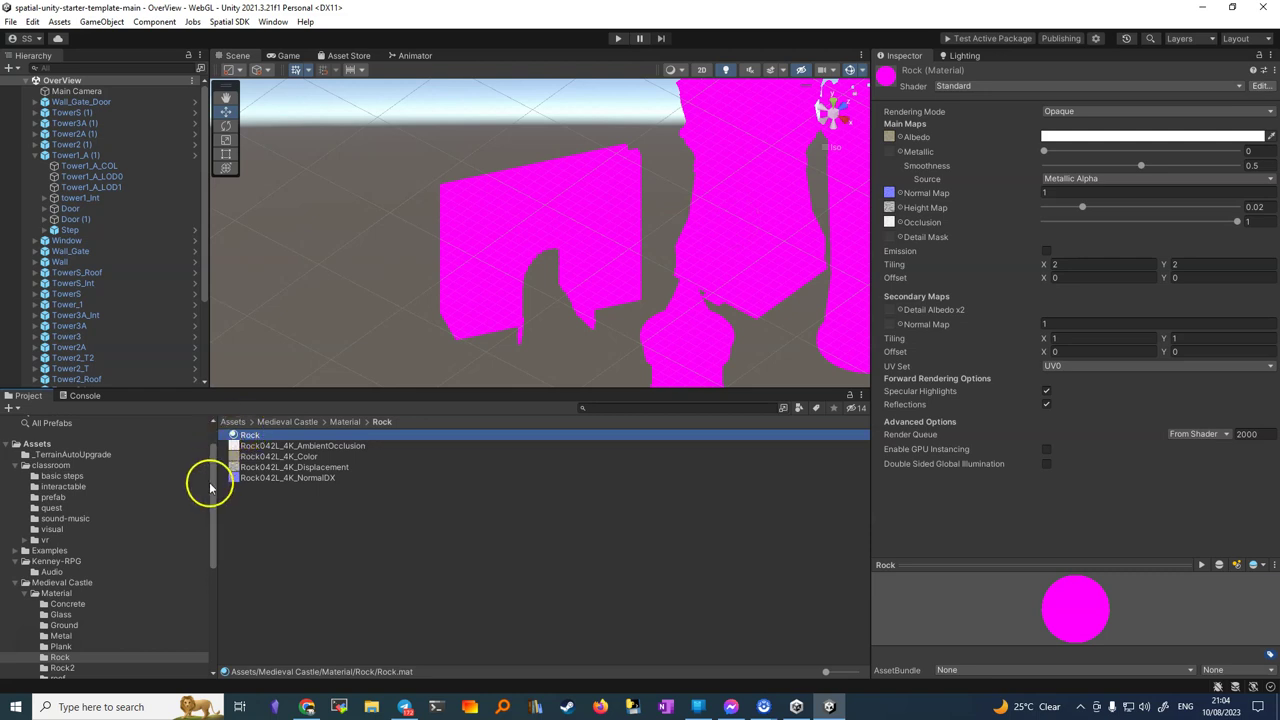
Step: Filter the Medieval Castle asset's Material folder to show only assets of type Material, including those in its subfolders
drag(217, 491, 213, 531)
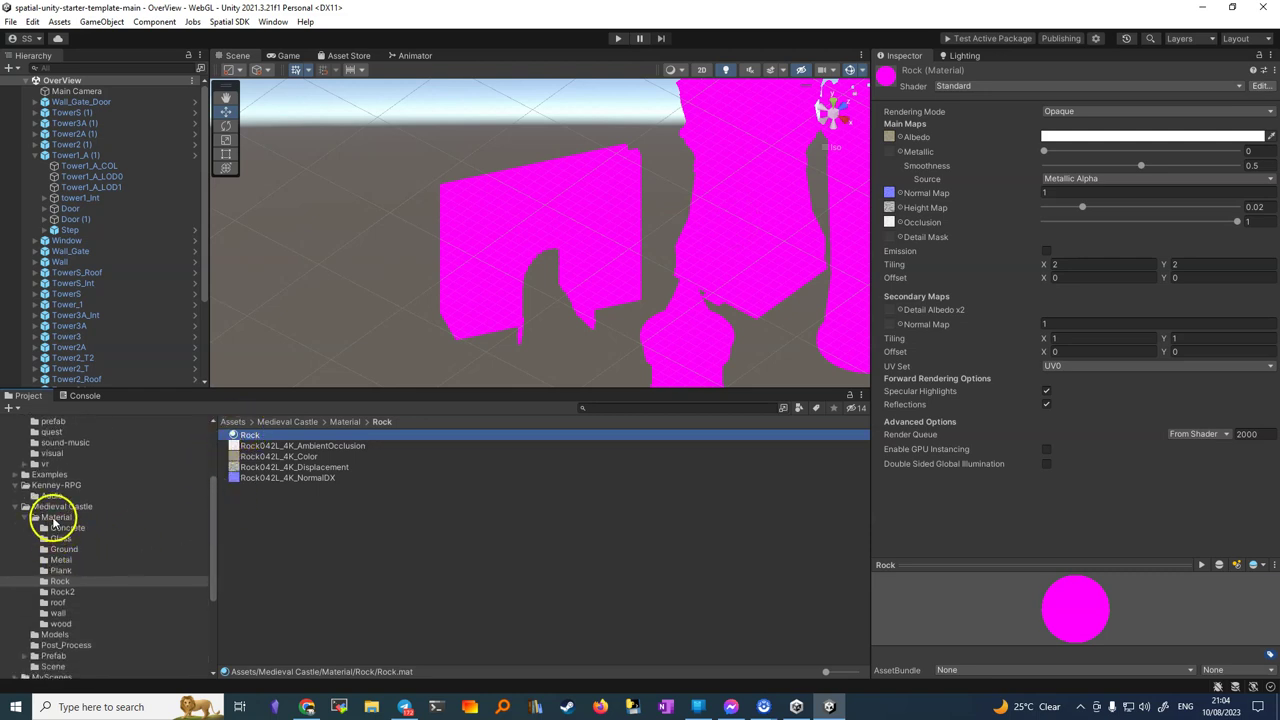
click(56, 517)
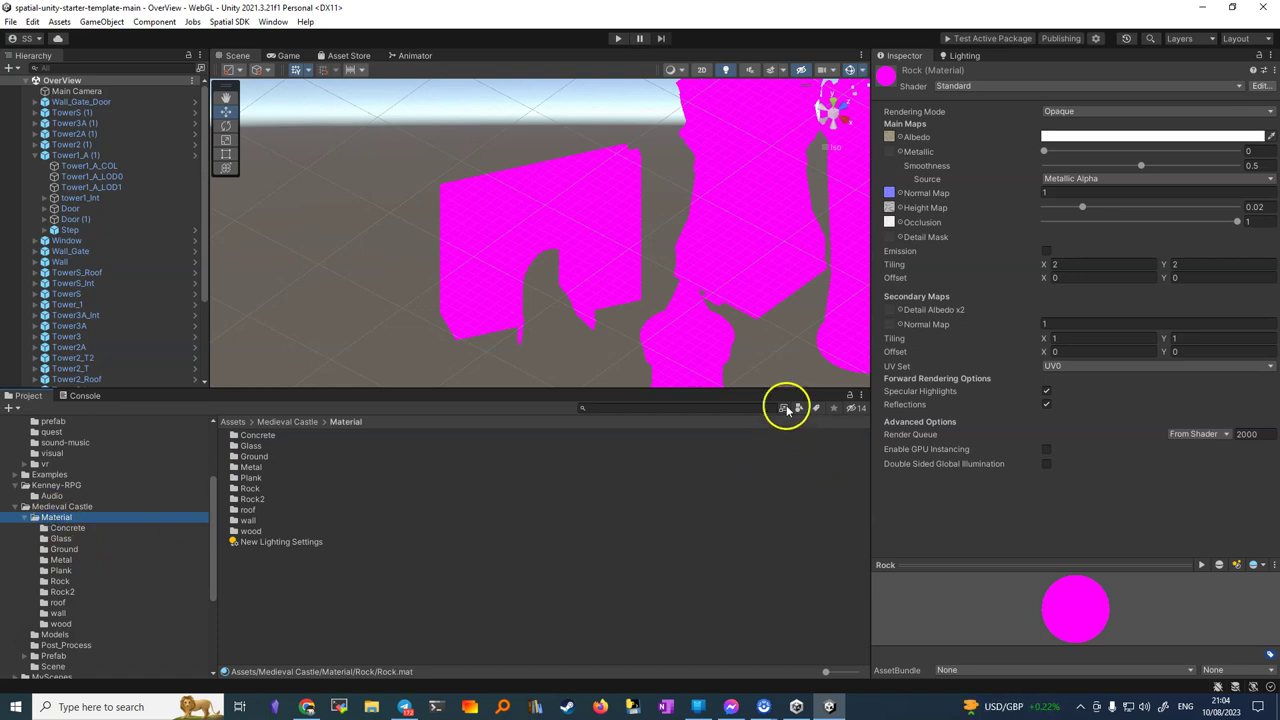
click(786, 408)
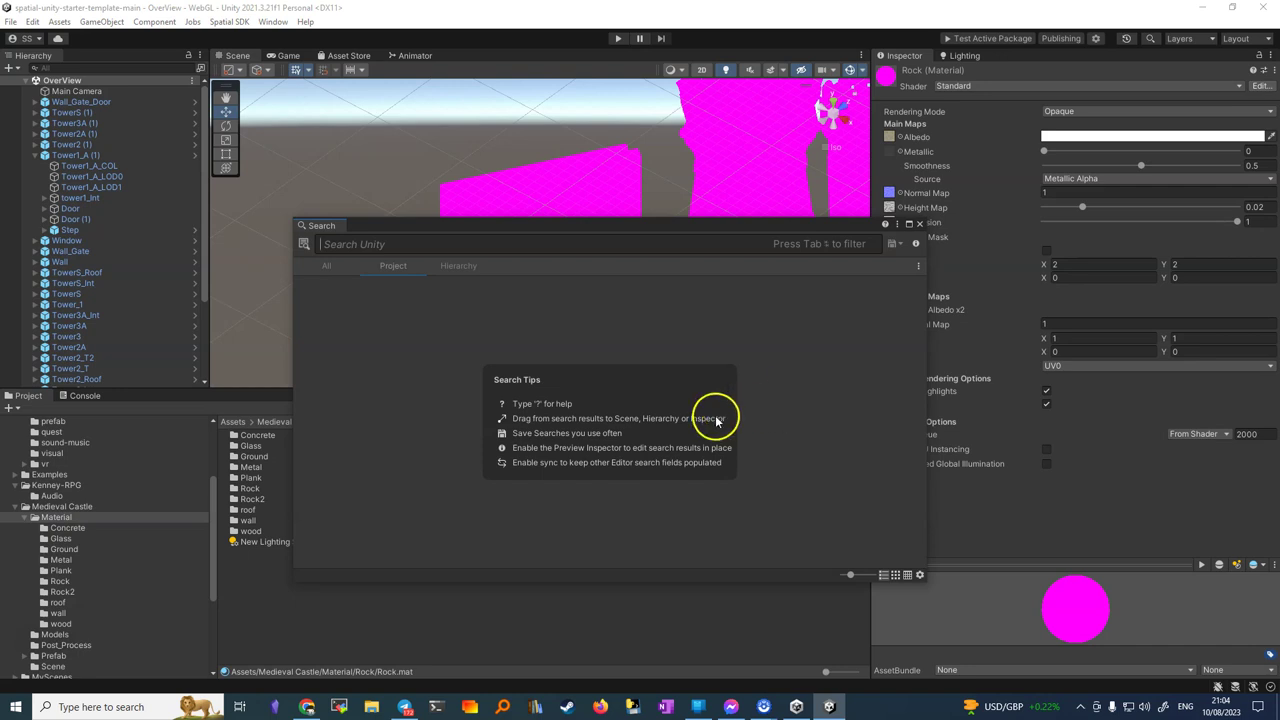
click(917, 222)
click(801, 409)
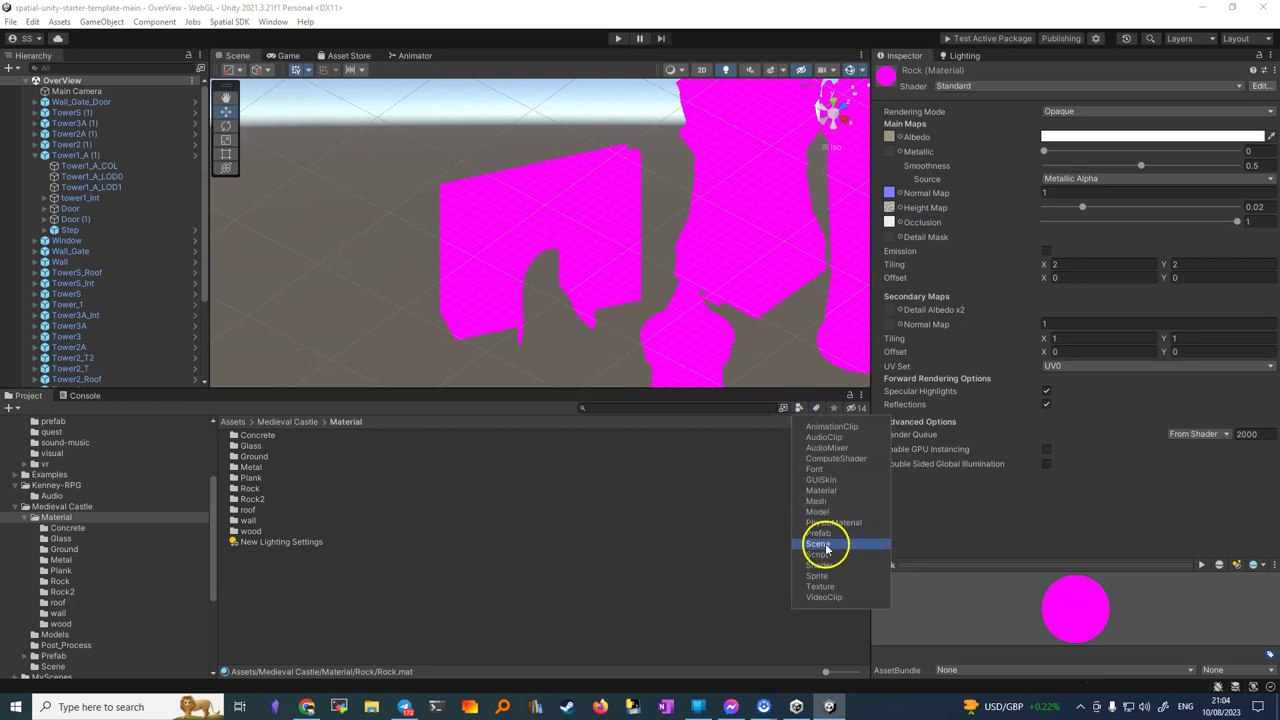
click(830, 492)
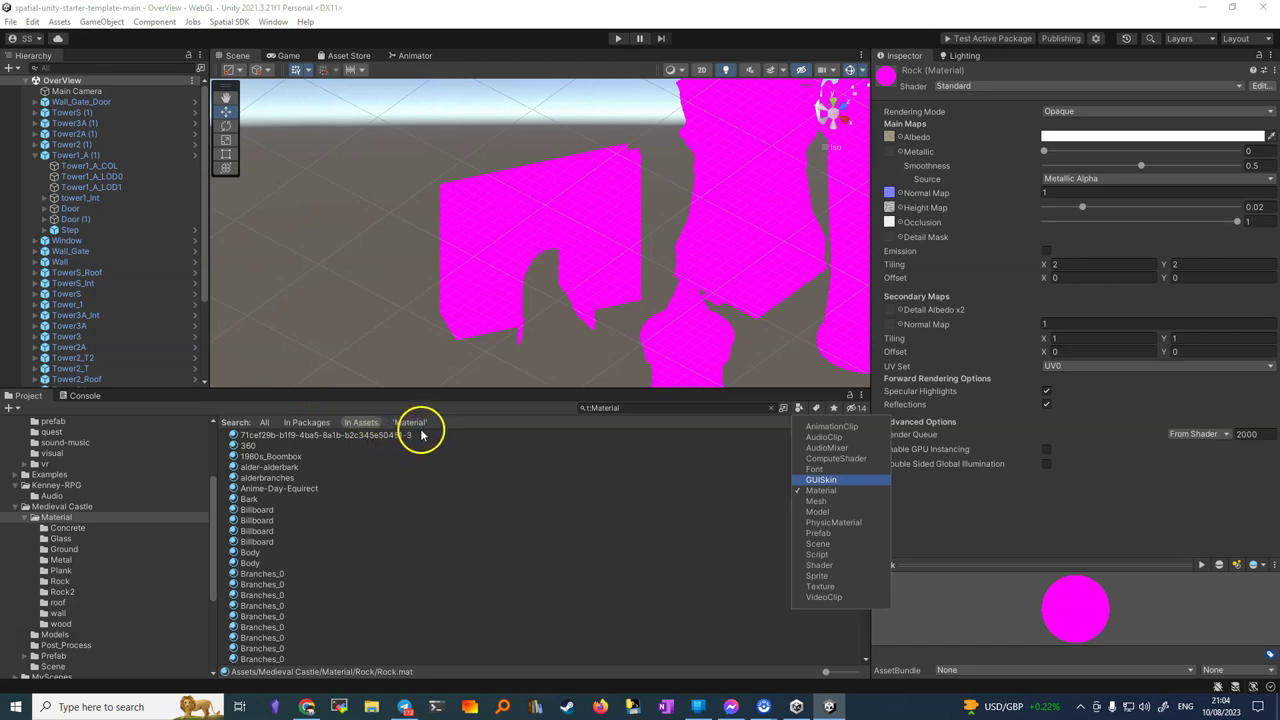
click(74, 518)
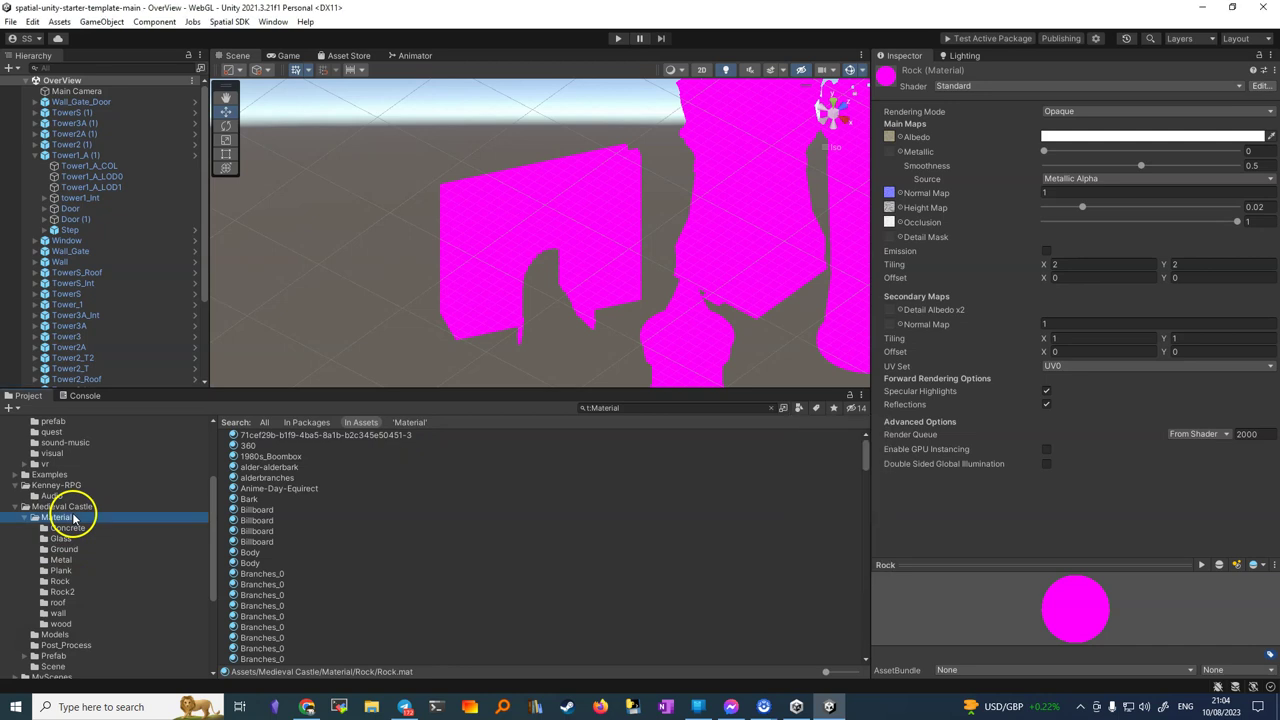
click(412, 422)
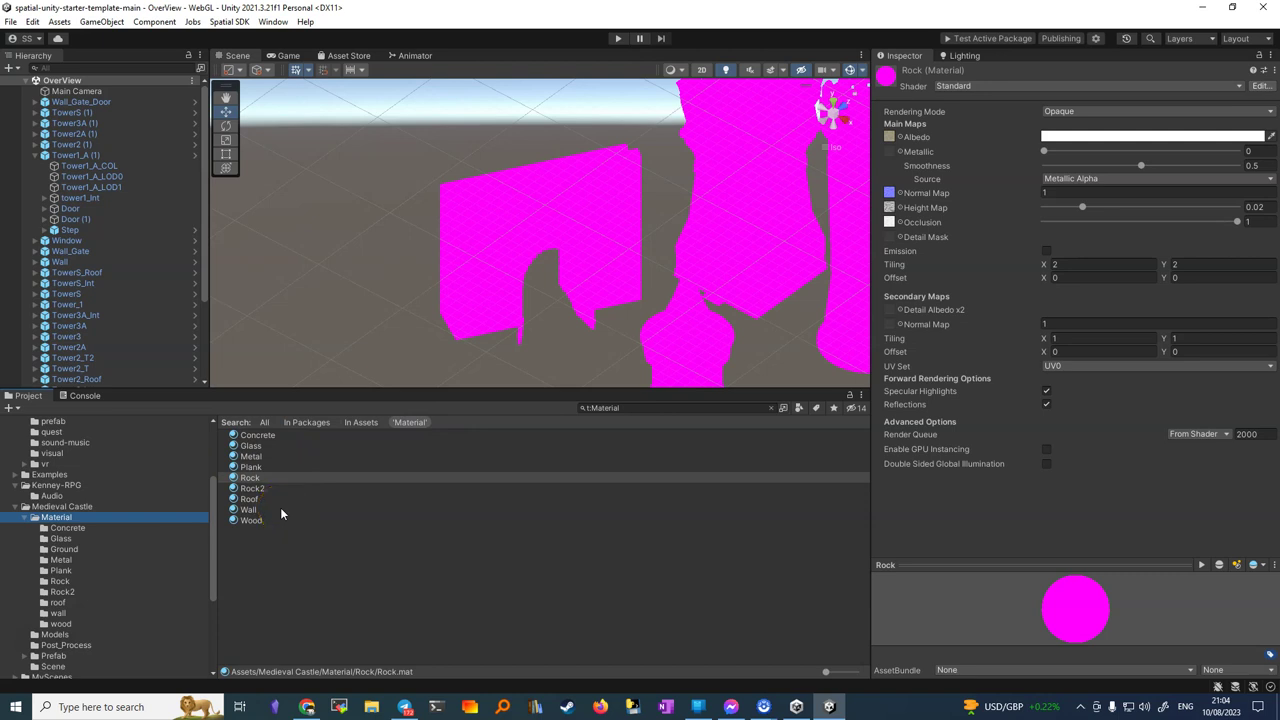
Step: Examine the Concrete material's shader settings and the list of alternative shaders, including Universal Render Pipeline
click(253, 436)
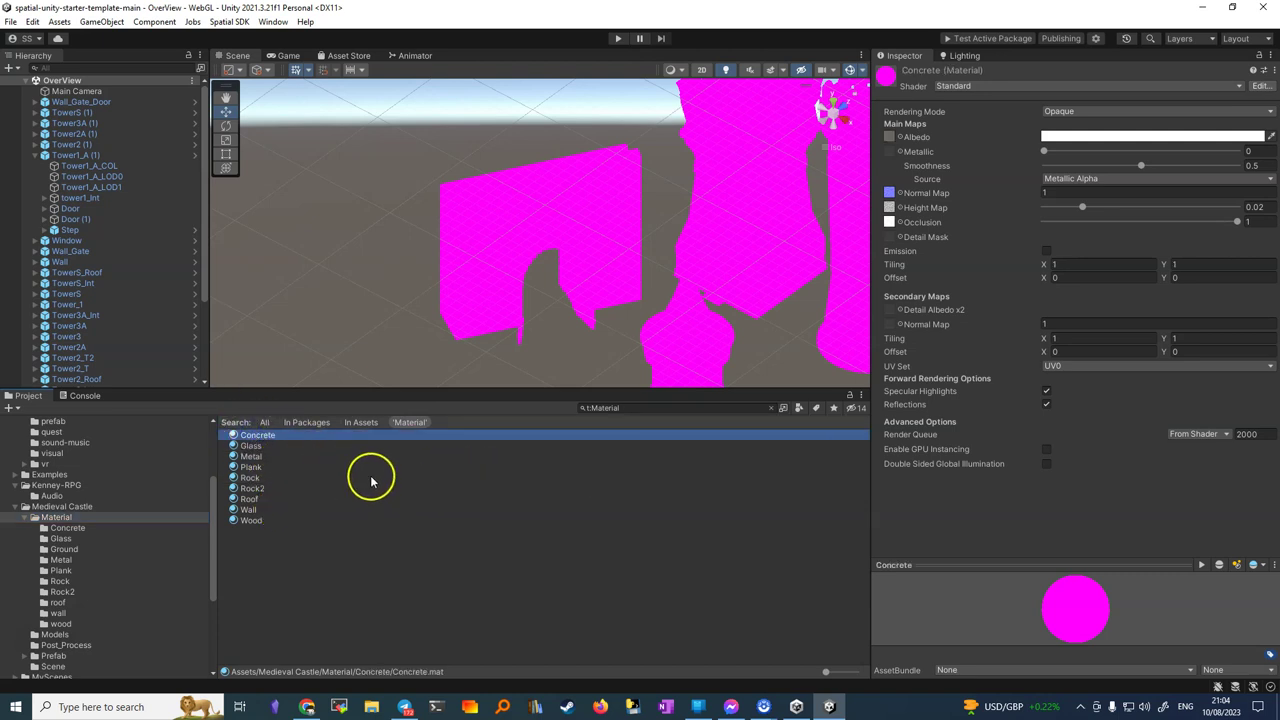
click(57, 518)
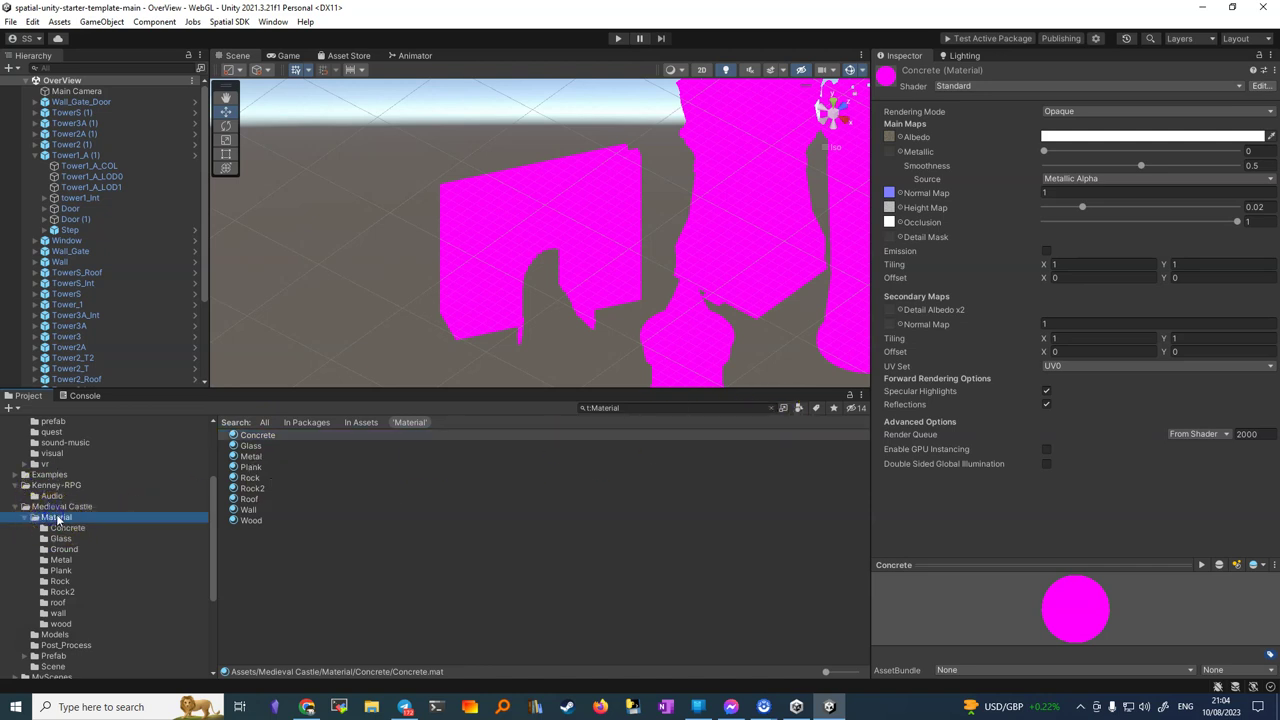
scroll(217, 534, down, 3)
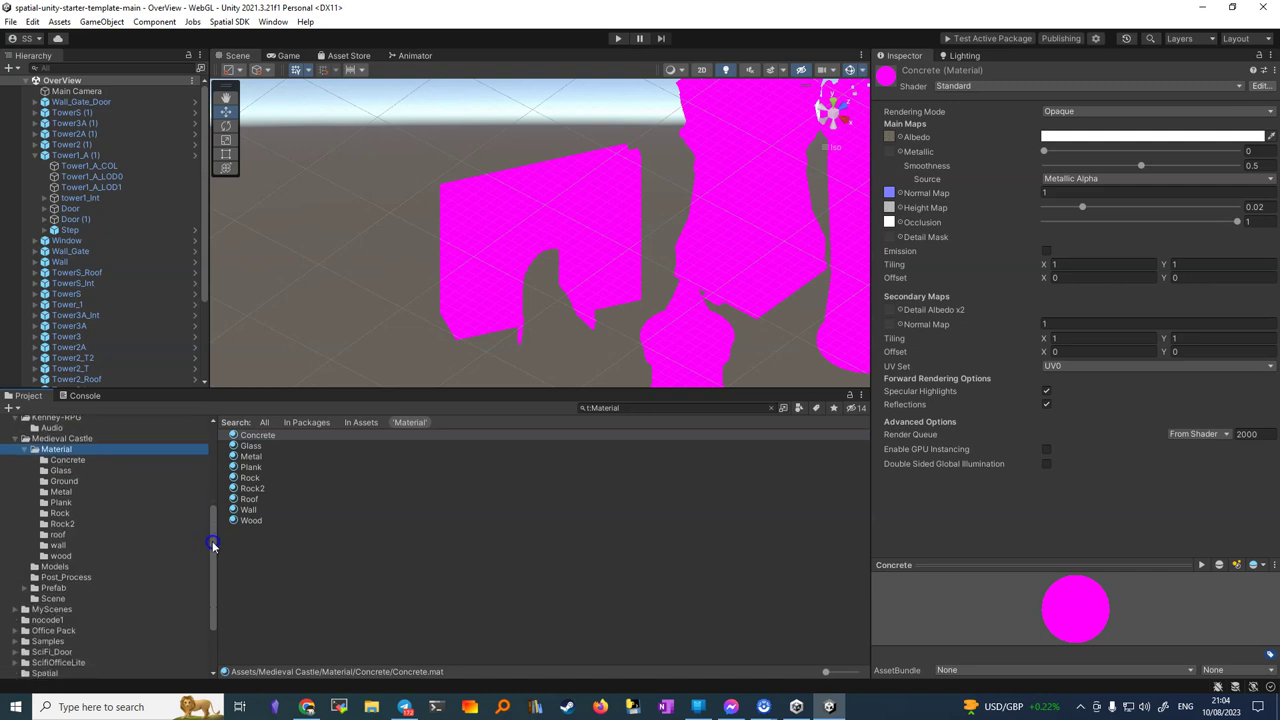
scroll(220, 525, up, 3)
scroll(225, 525, down, 1)
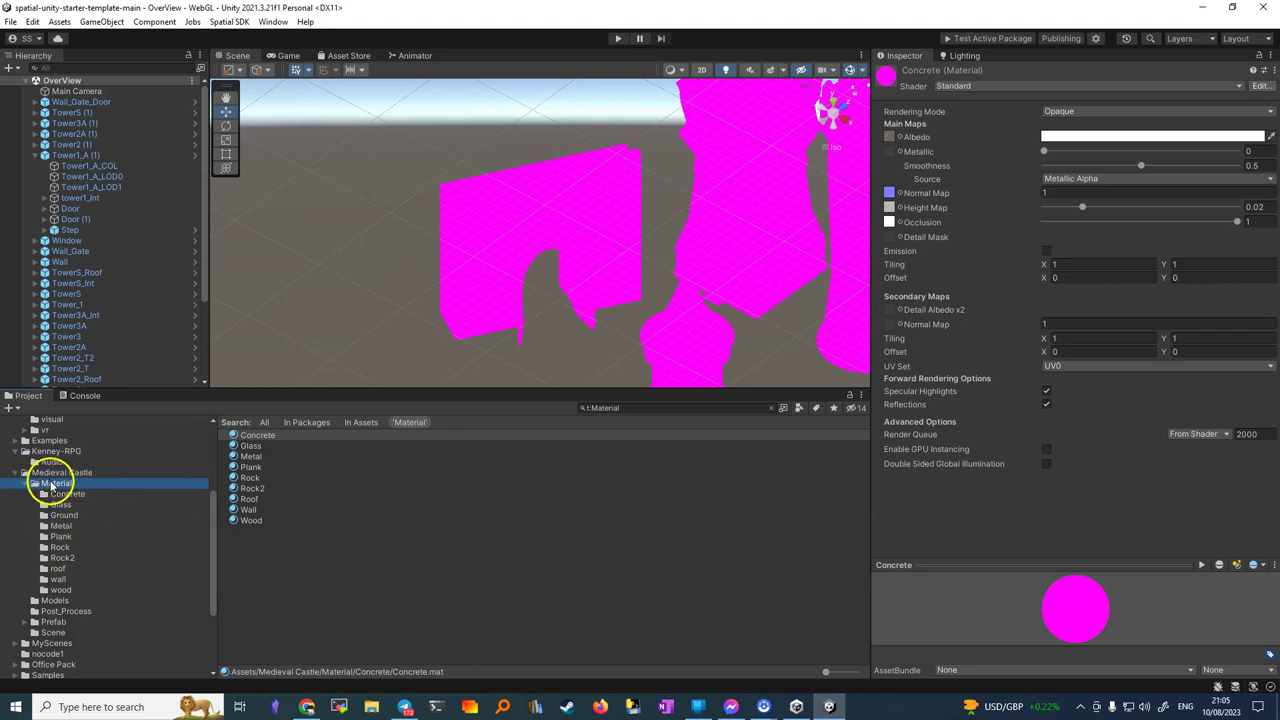
click(797, 409)
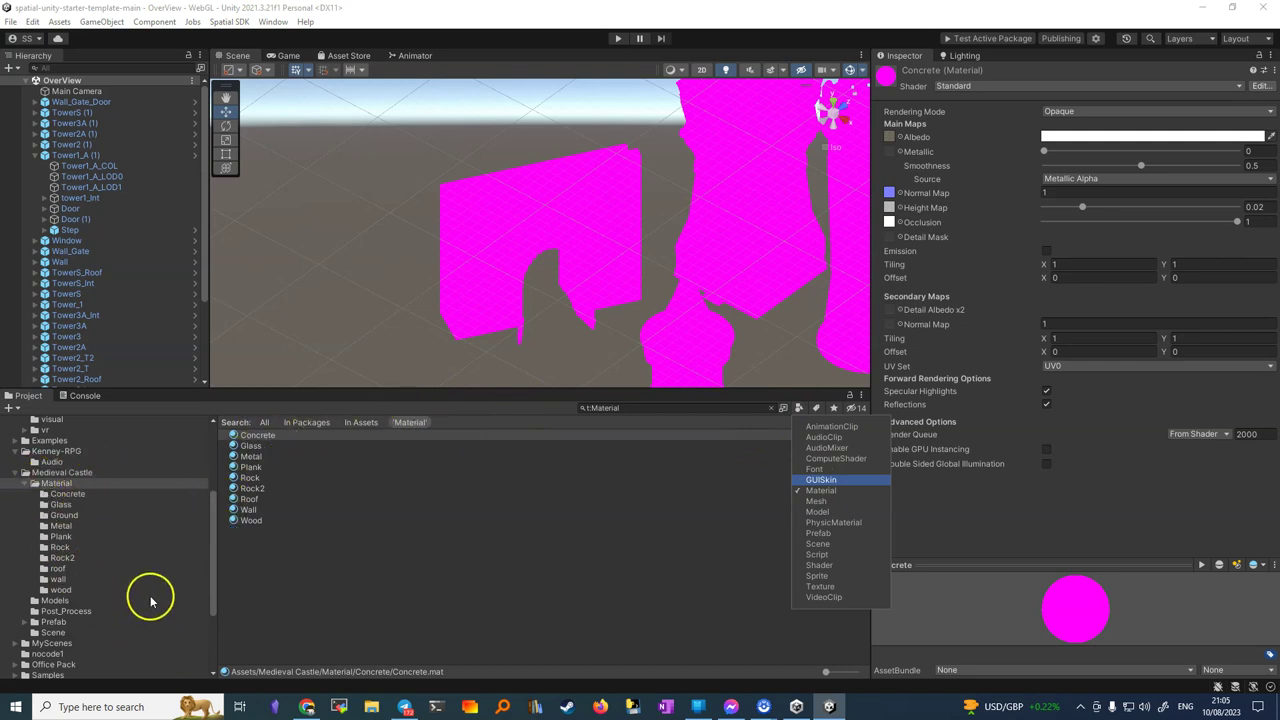
click(265, 439)
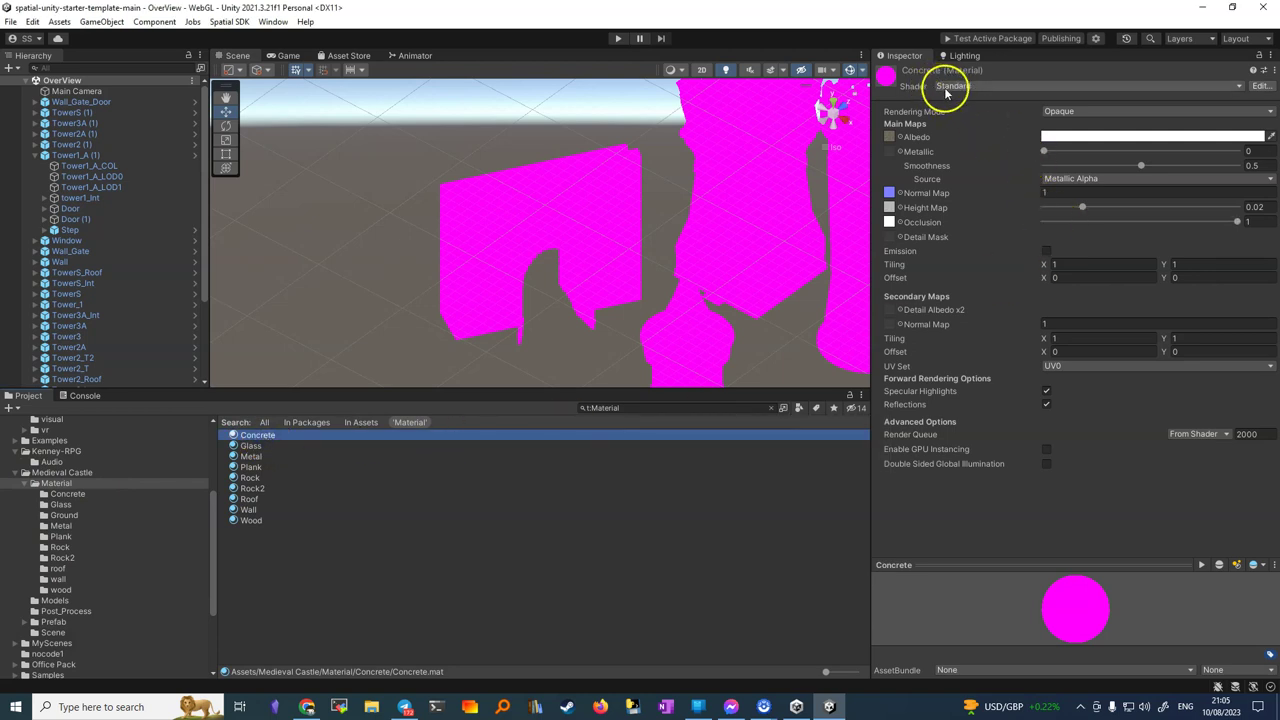
click(1020, 88)
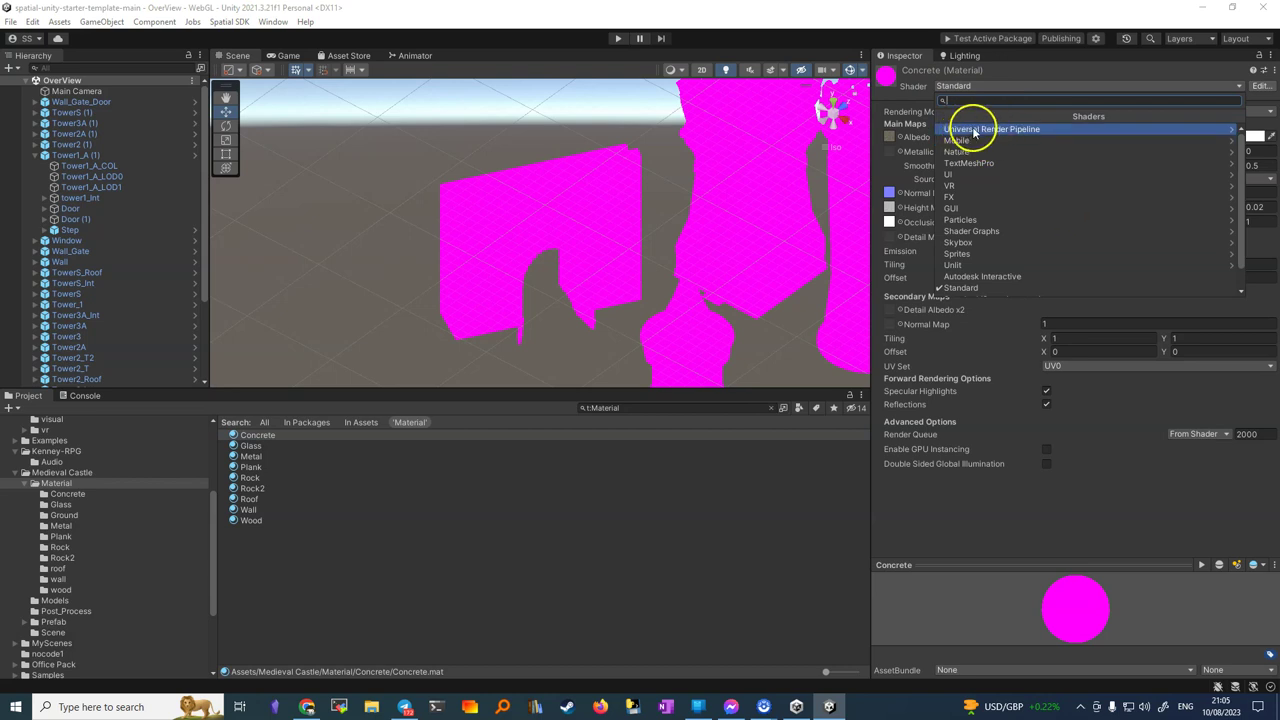
click(1046, 68)
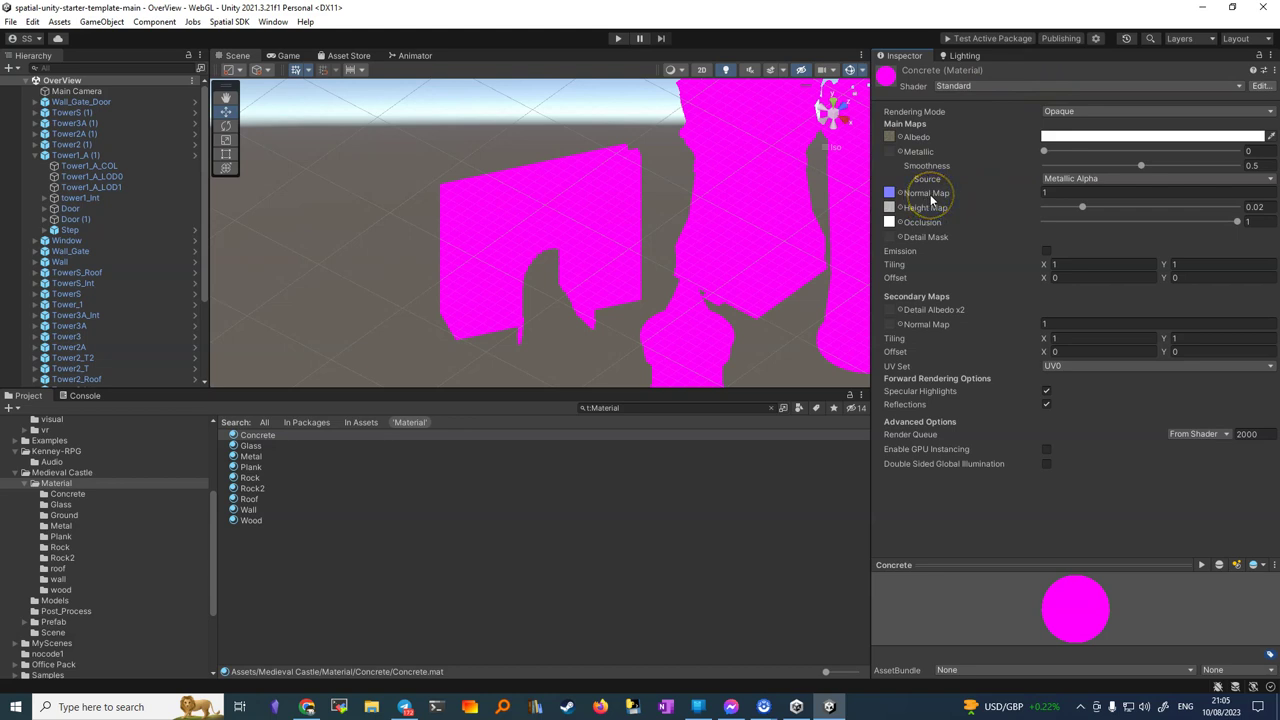
Step: Select all the filtered materials from Concrete to Wood and convert them from Built-in to URP, accepting the overwrite
click(270, 436)
click(272, 437)
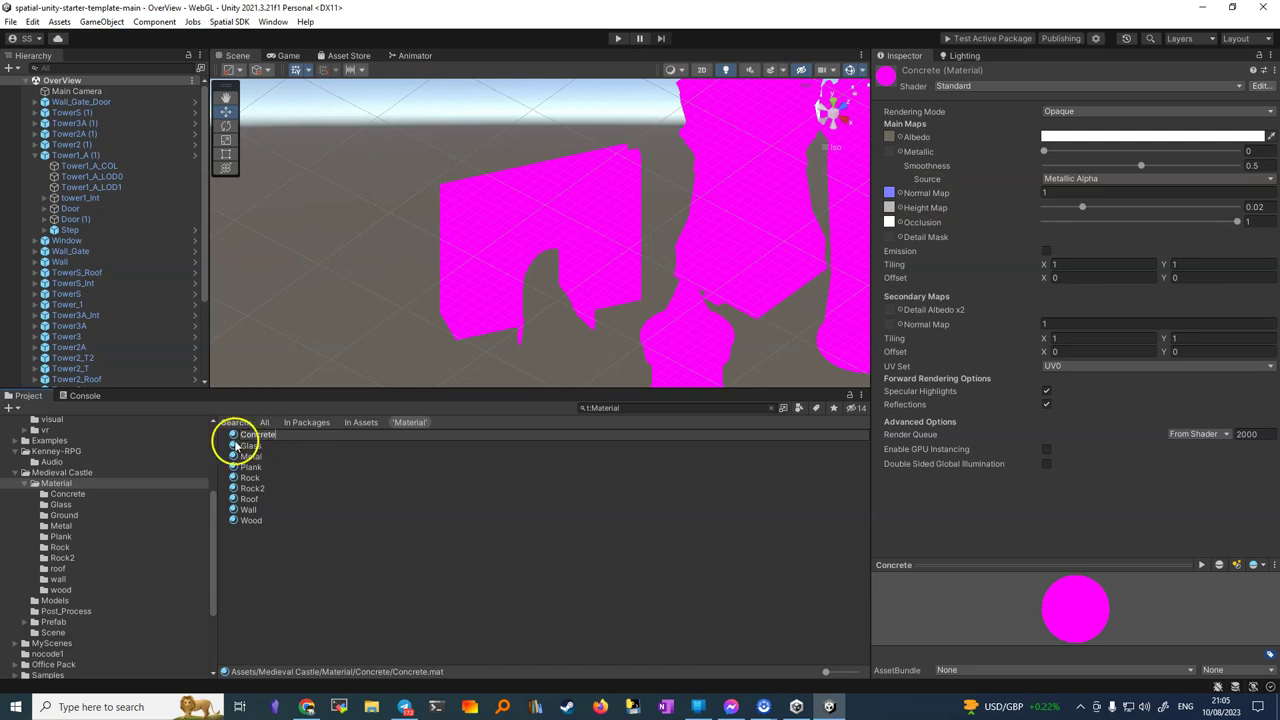
click(233, 438)
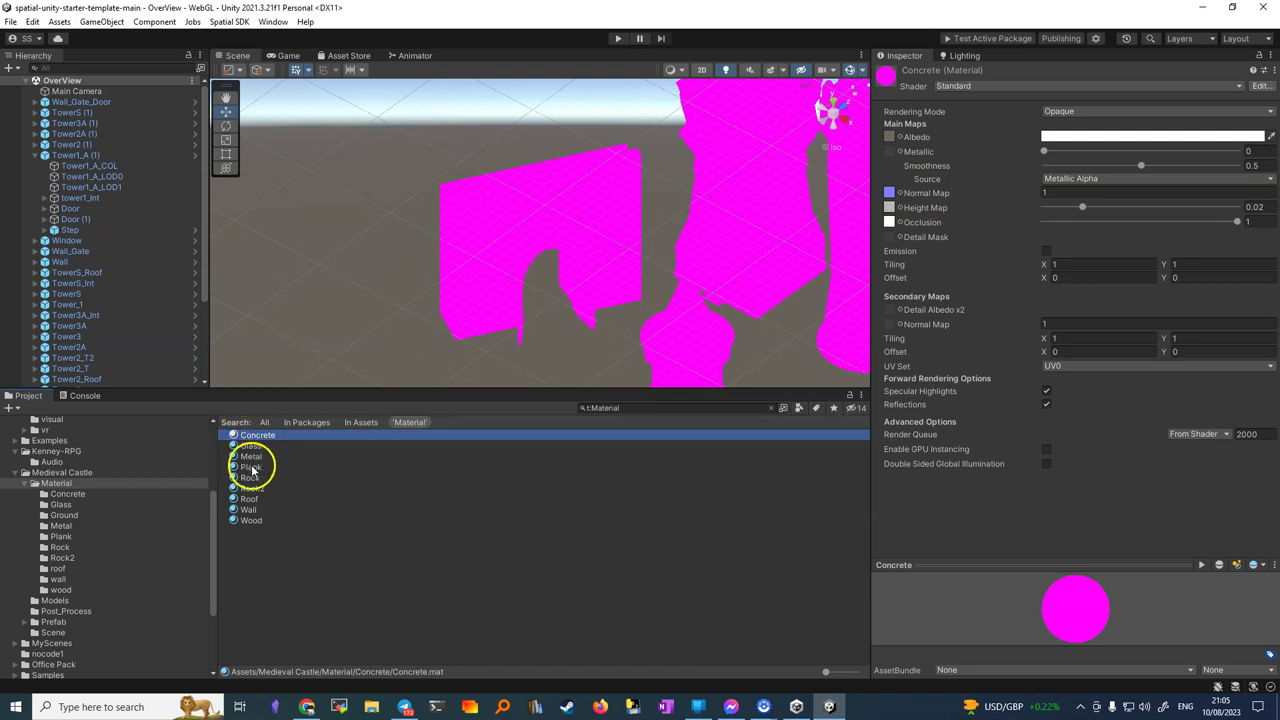
shift+click(250, 521)
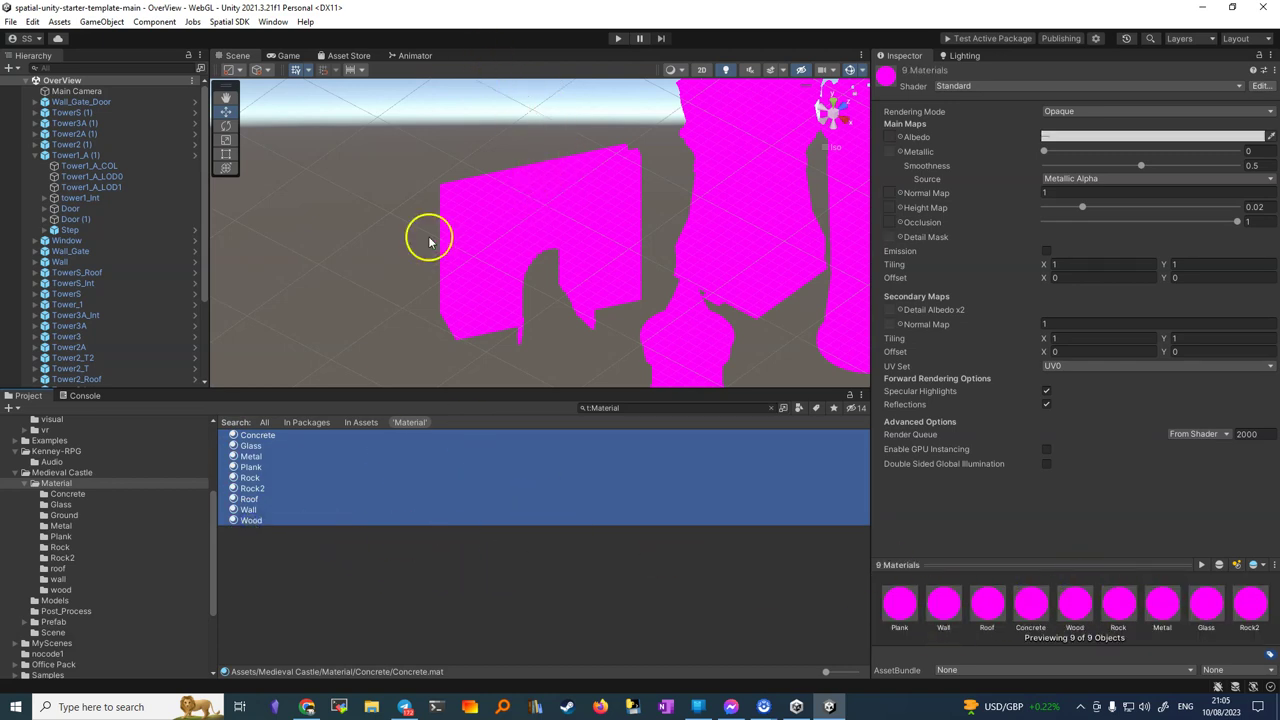
click(33, 21)
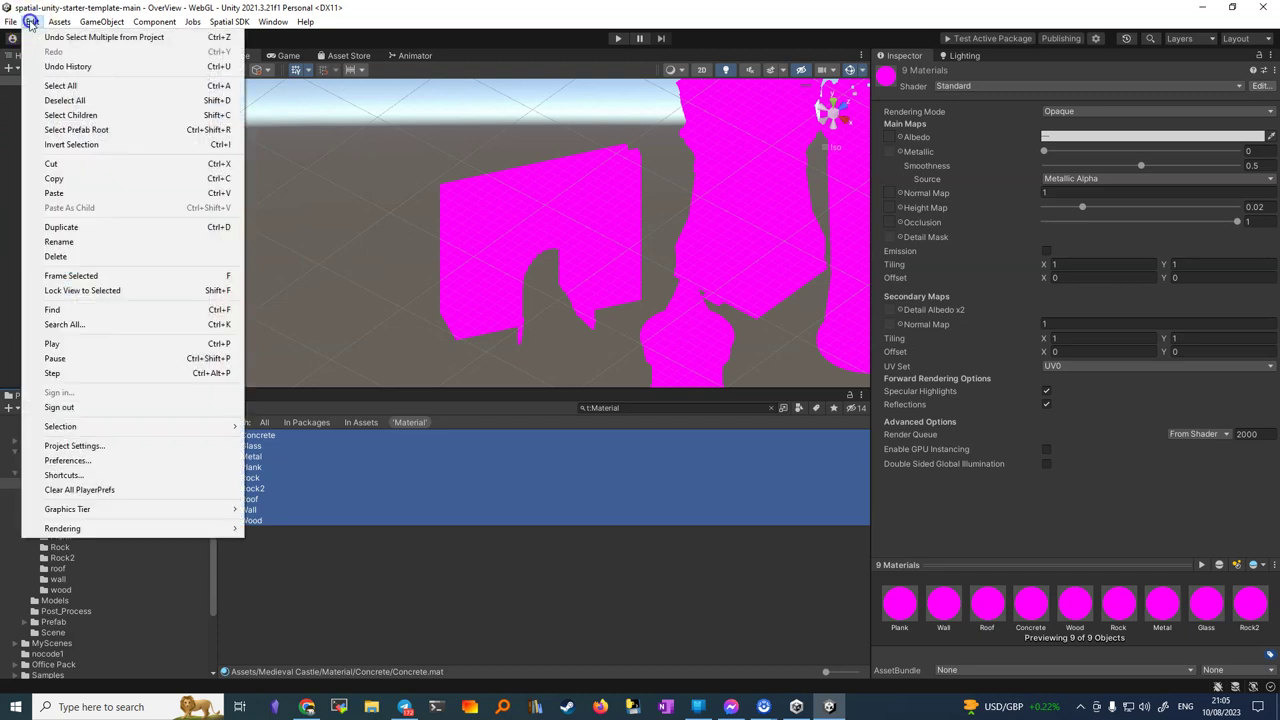
click(143, 528)
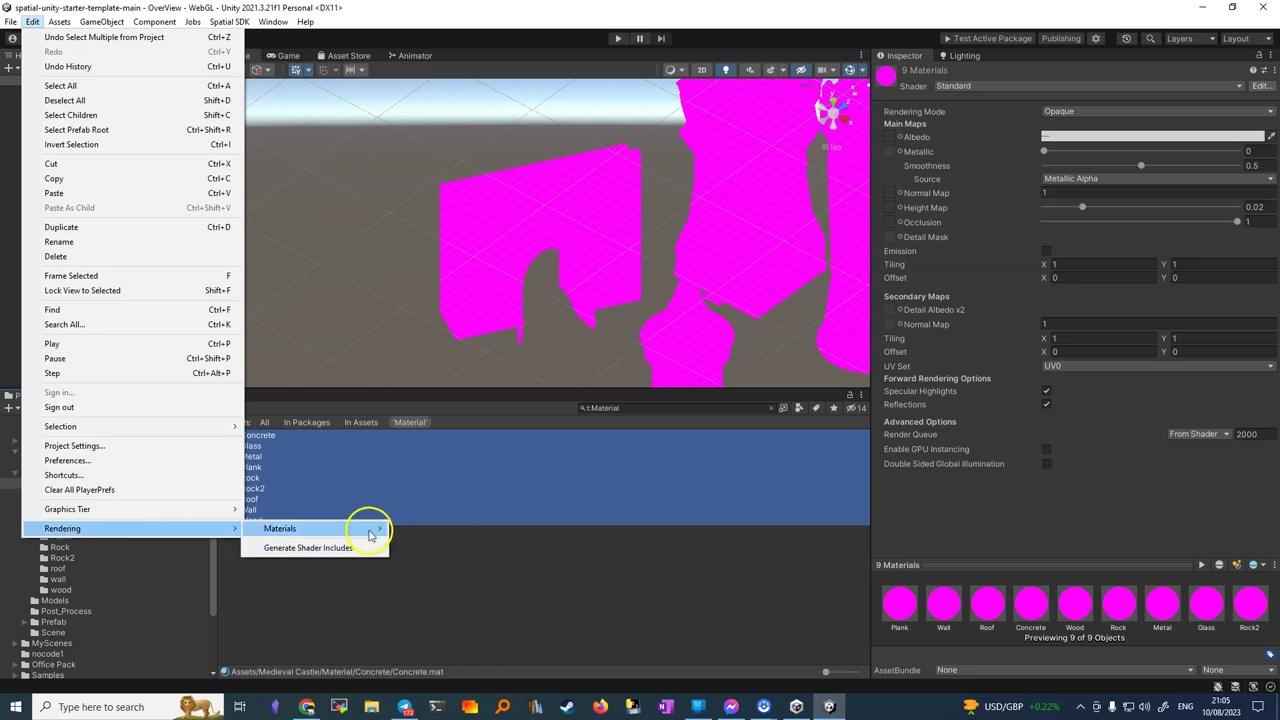
mouse_move(378, 528)
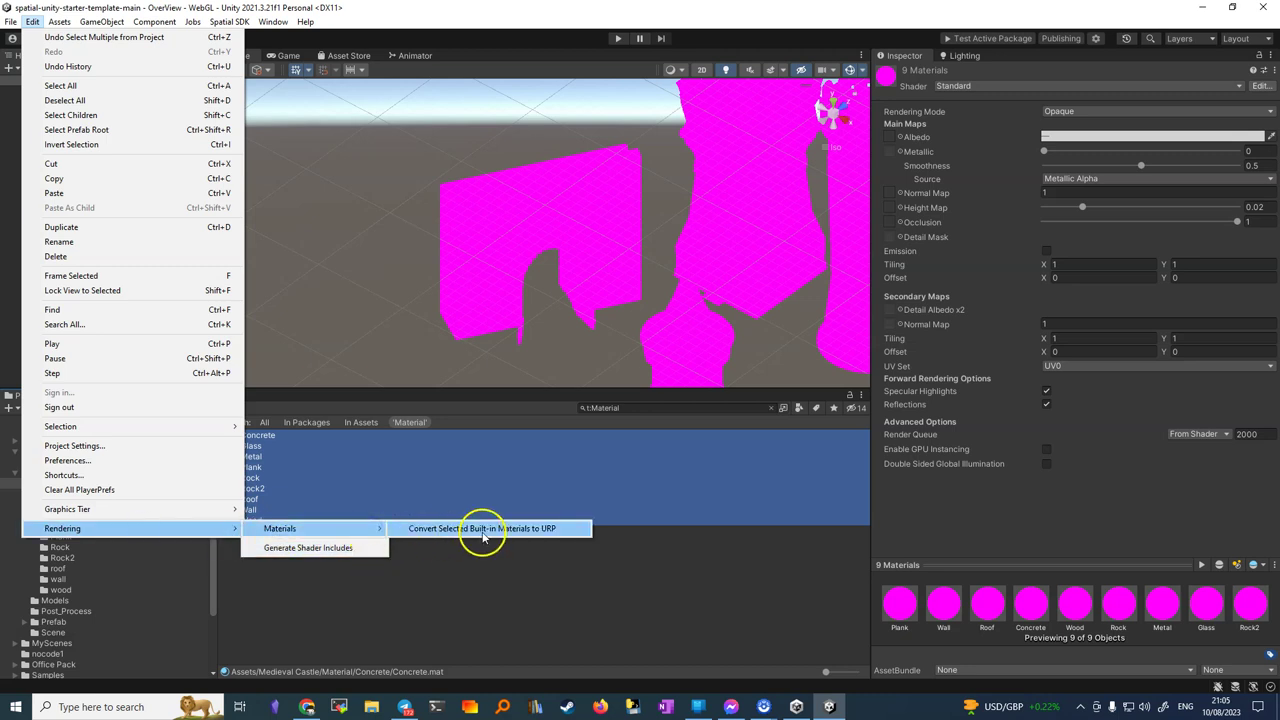
click(482, 533)
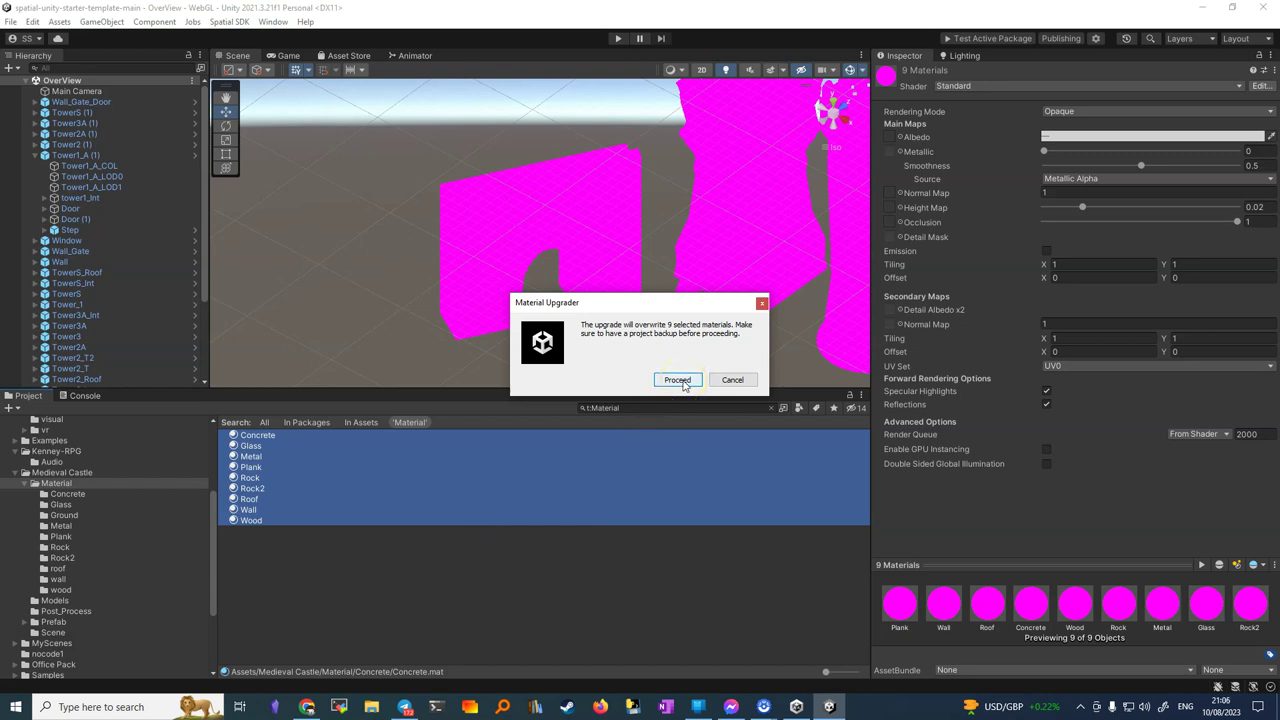
click(678, 380)
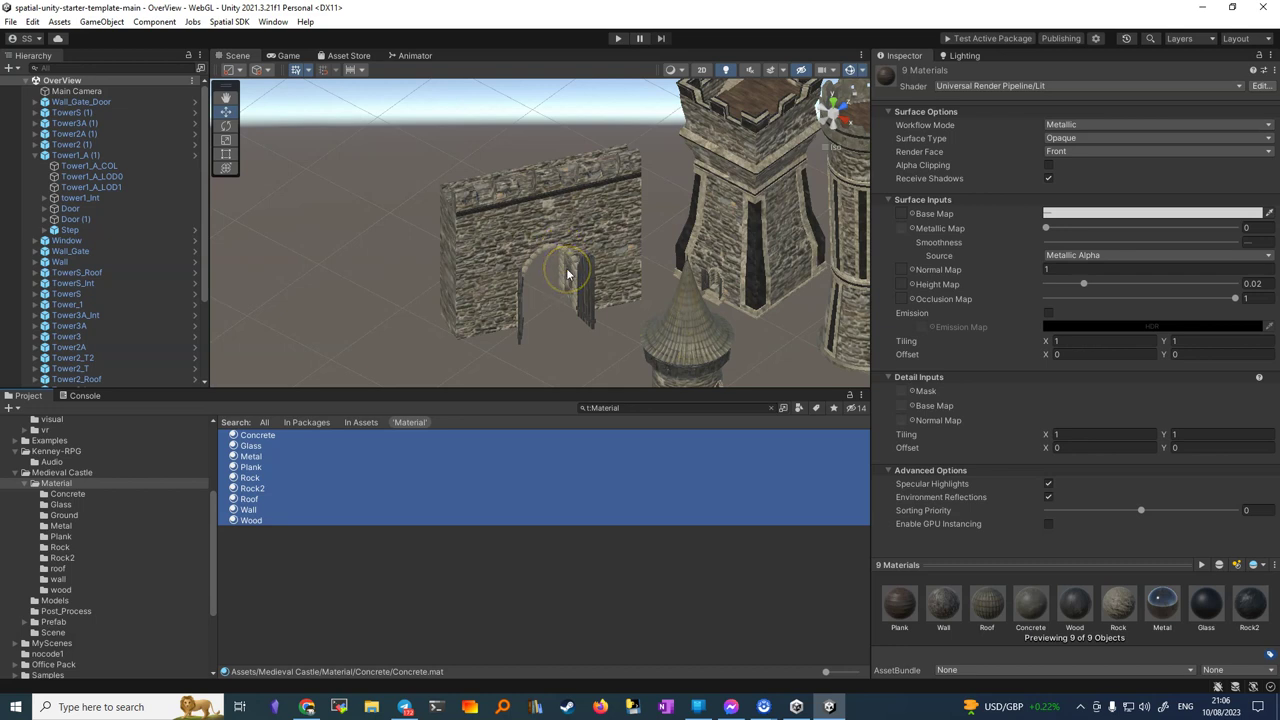
Step: Inspect the converted stone textures on the gate wall from a lower angle and select Wall_Gate_Door in the scene
right_drag(564, 270, 646, 189)
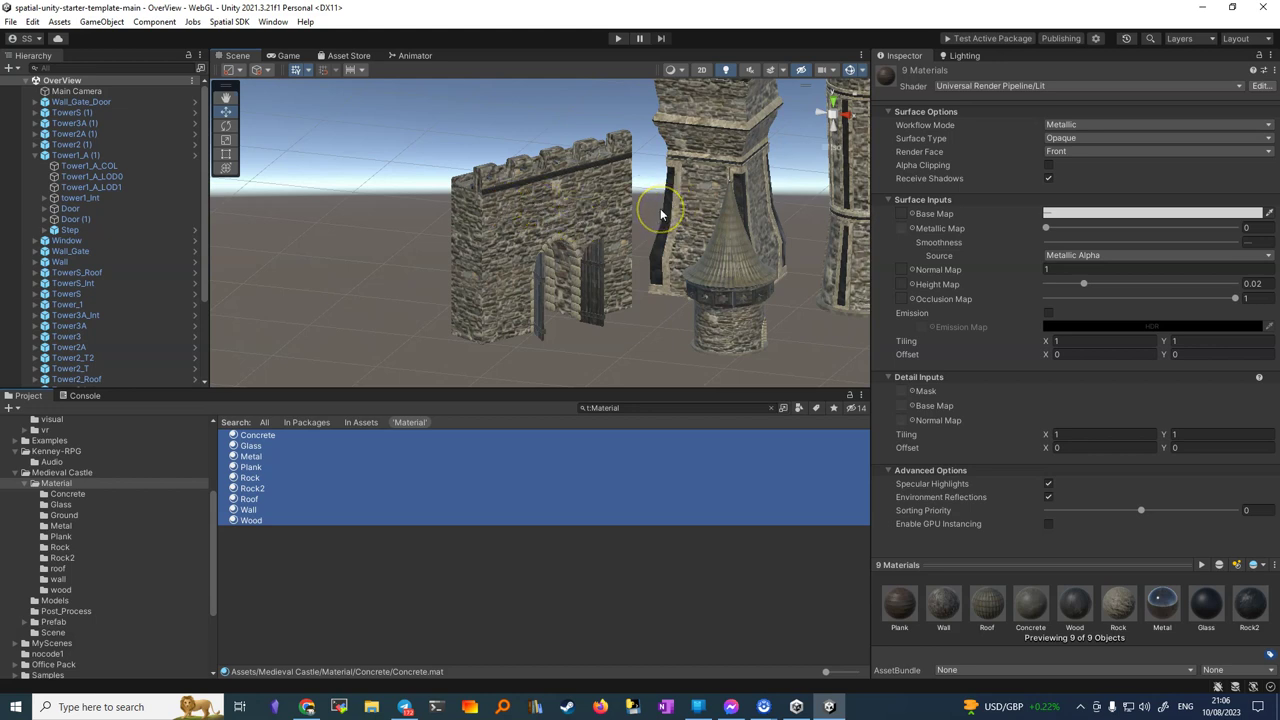
click(513, 210)
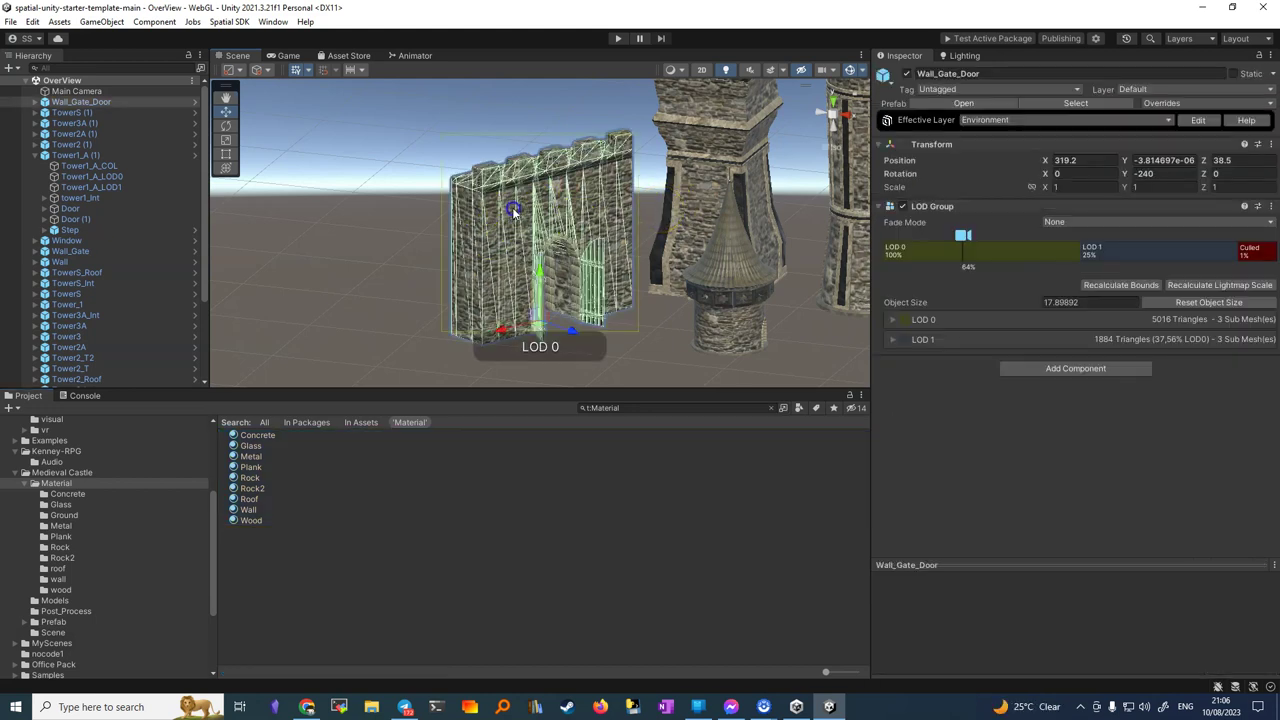
click(566, 286)
click(394, 283)
click(540, 235)
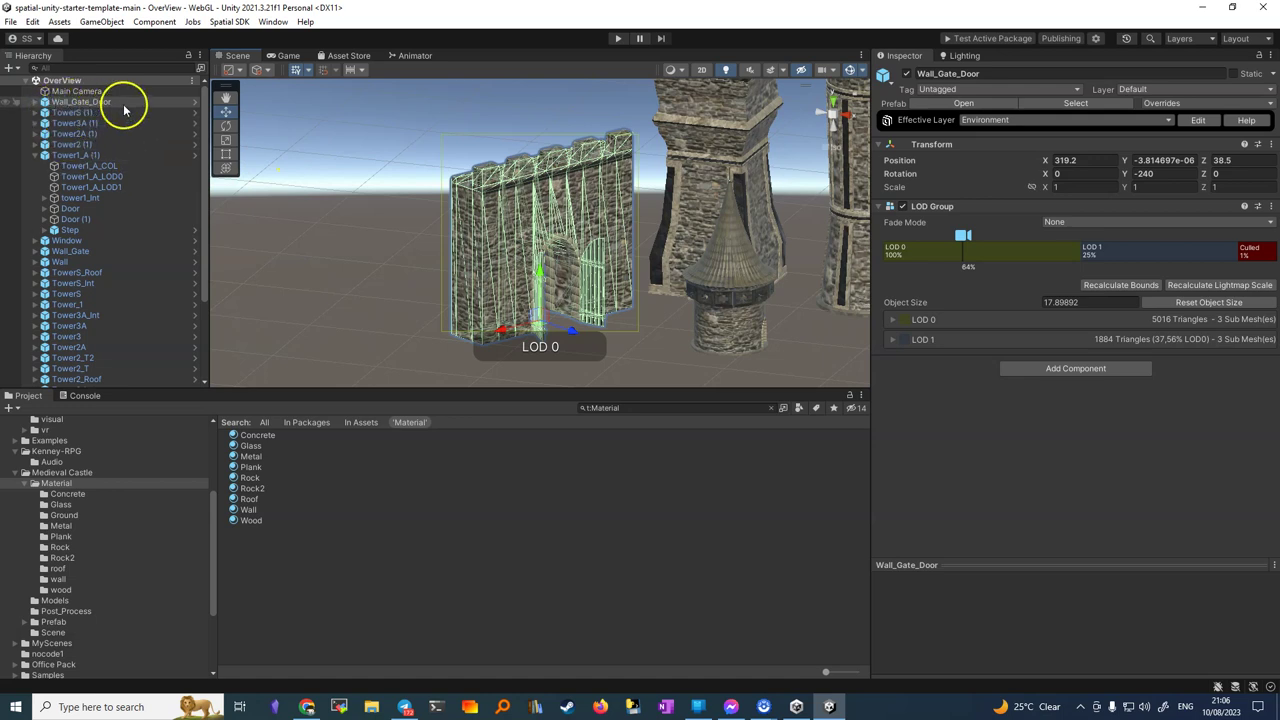
Step: Replace the material filter with a search for "wall gate" across the project's Assets
click(773, 408)
click(620, 407)
text(wall)
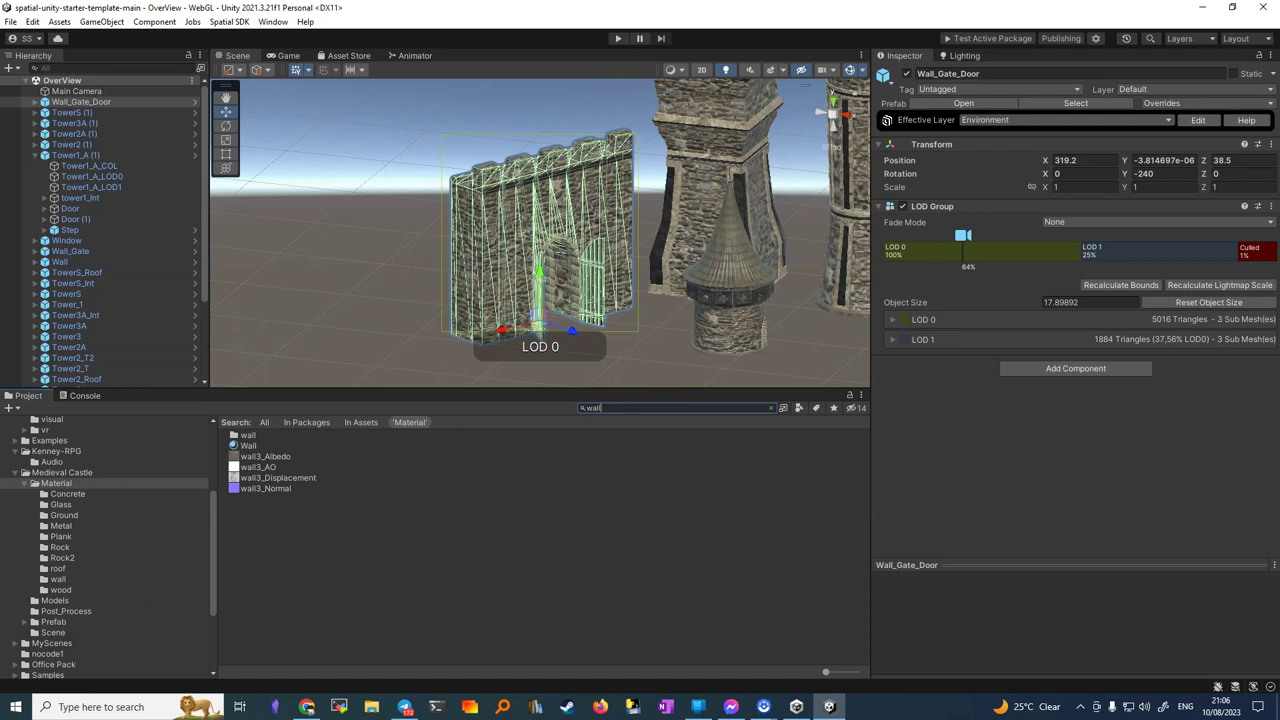
text( gate)
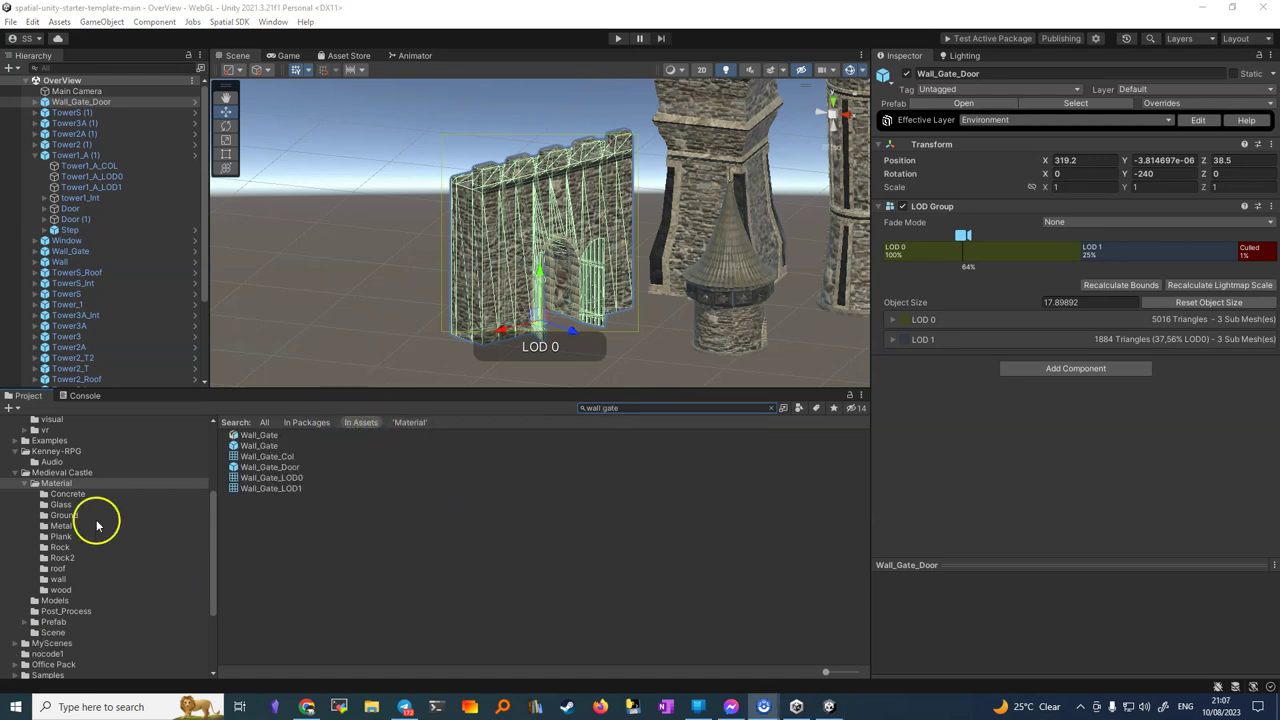
click(306, 422)
click(357, 425)
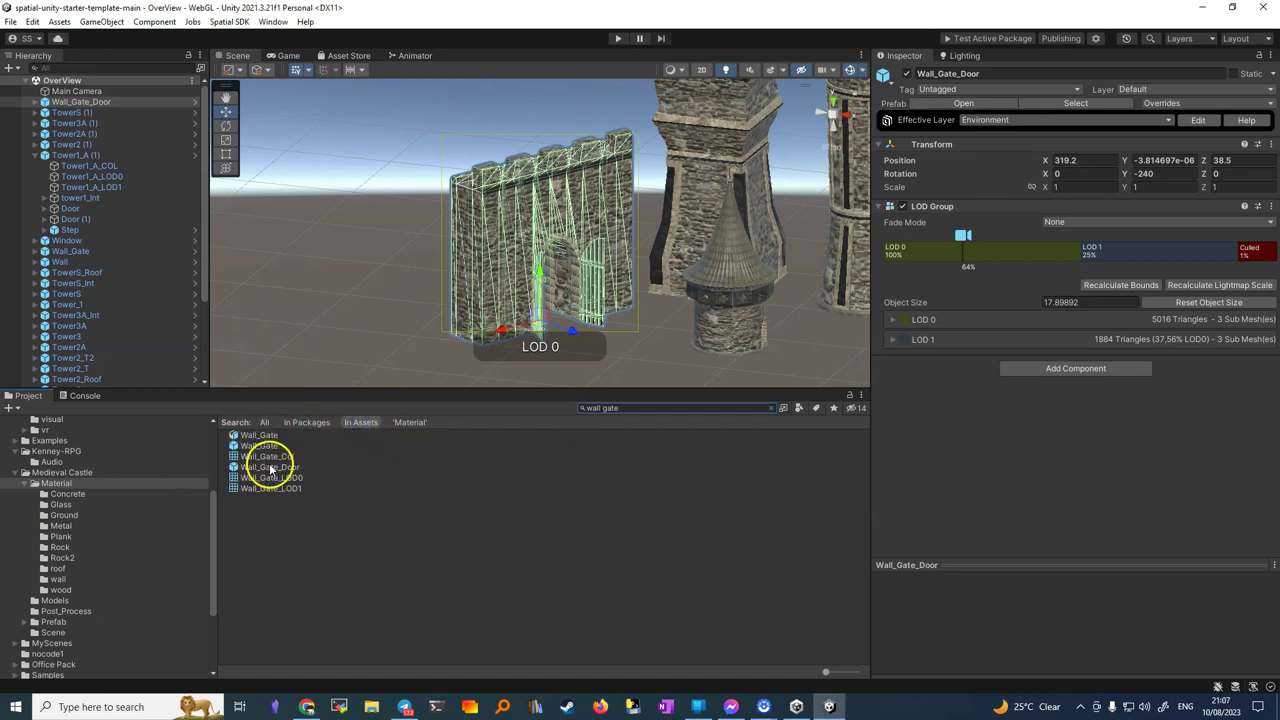
Step: Open the Wall_Gate_Door prefab found in the search for editing
click(266, 466)
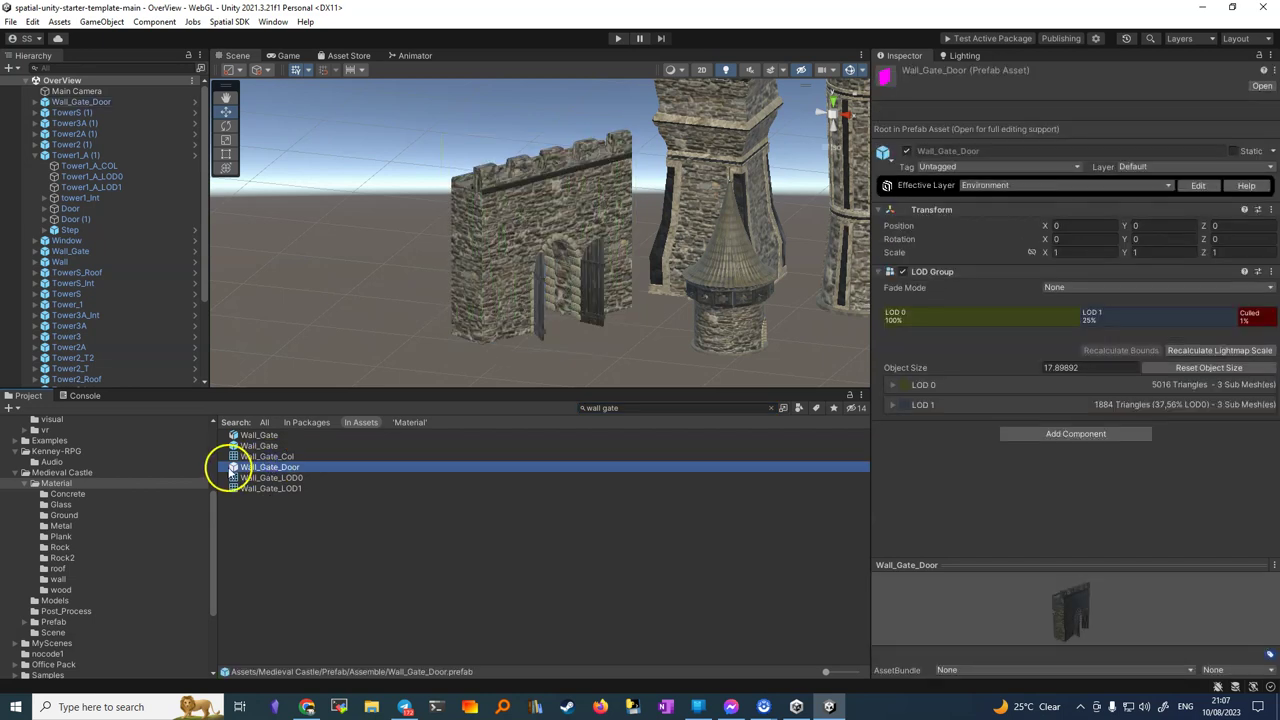
double_click(246, 468)
double_click(246, 468)
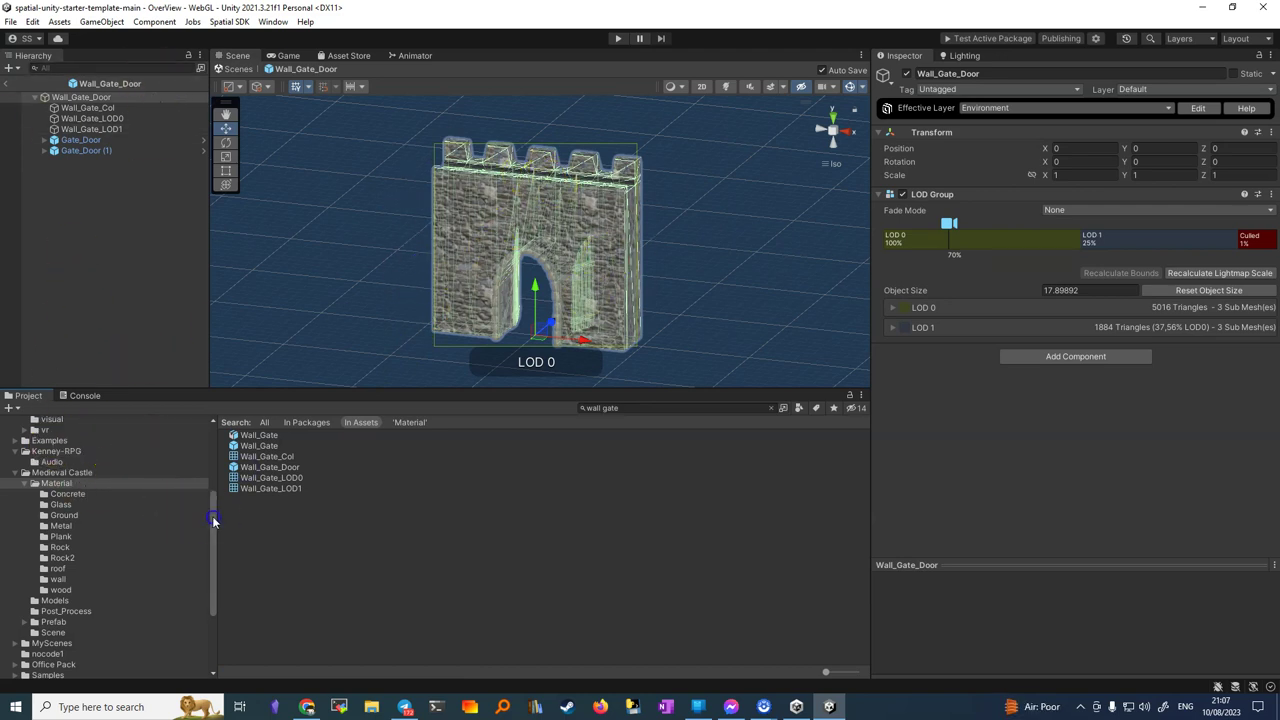
Step: Create a folder named texture_urp inside the classroom folder of the project's Assets
drag(213, 519, 211, 437)
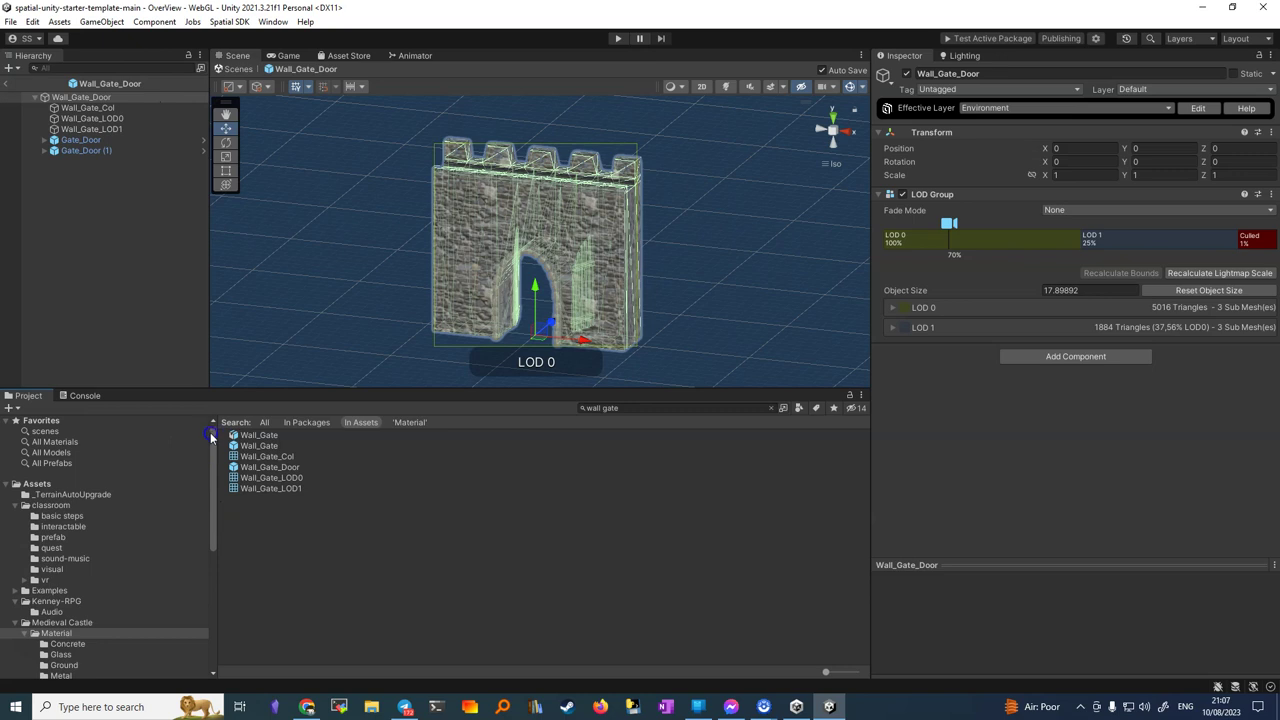
click(50, 506)
right_click(63, 512)
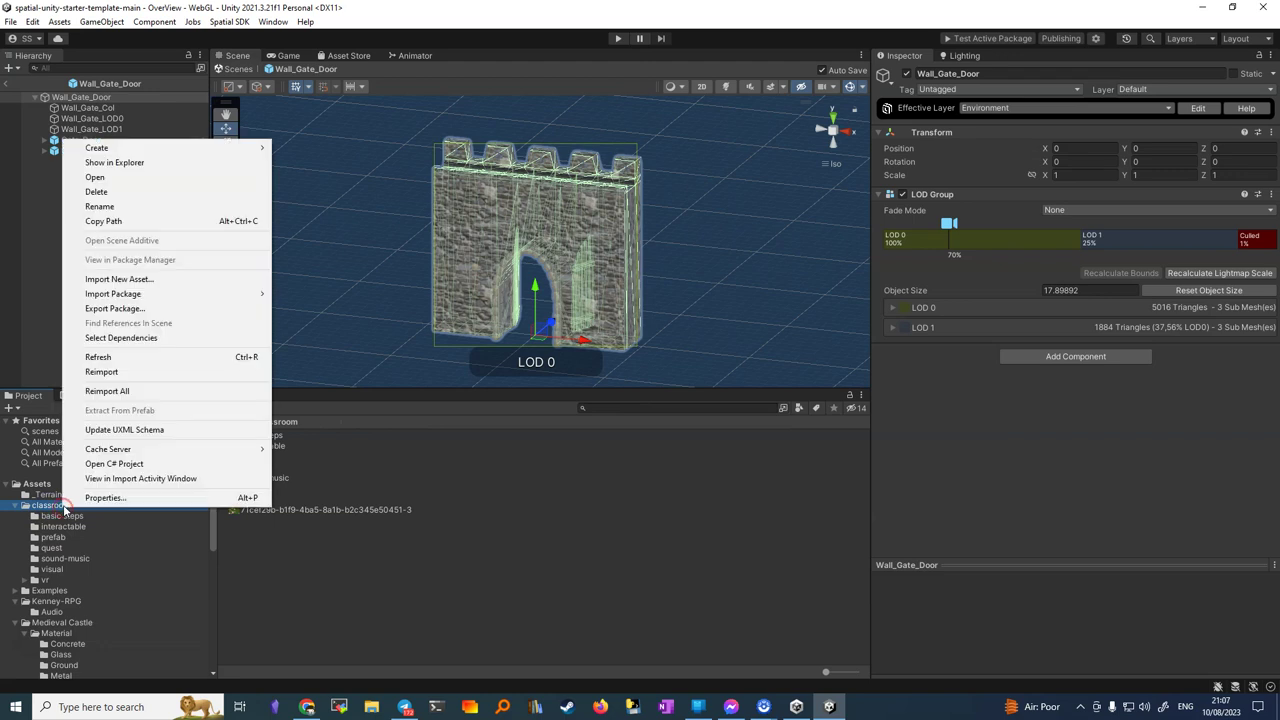
mouse_move(114, 149)
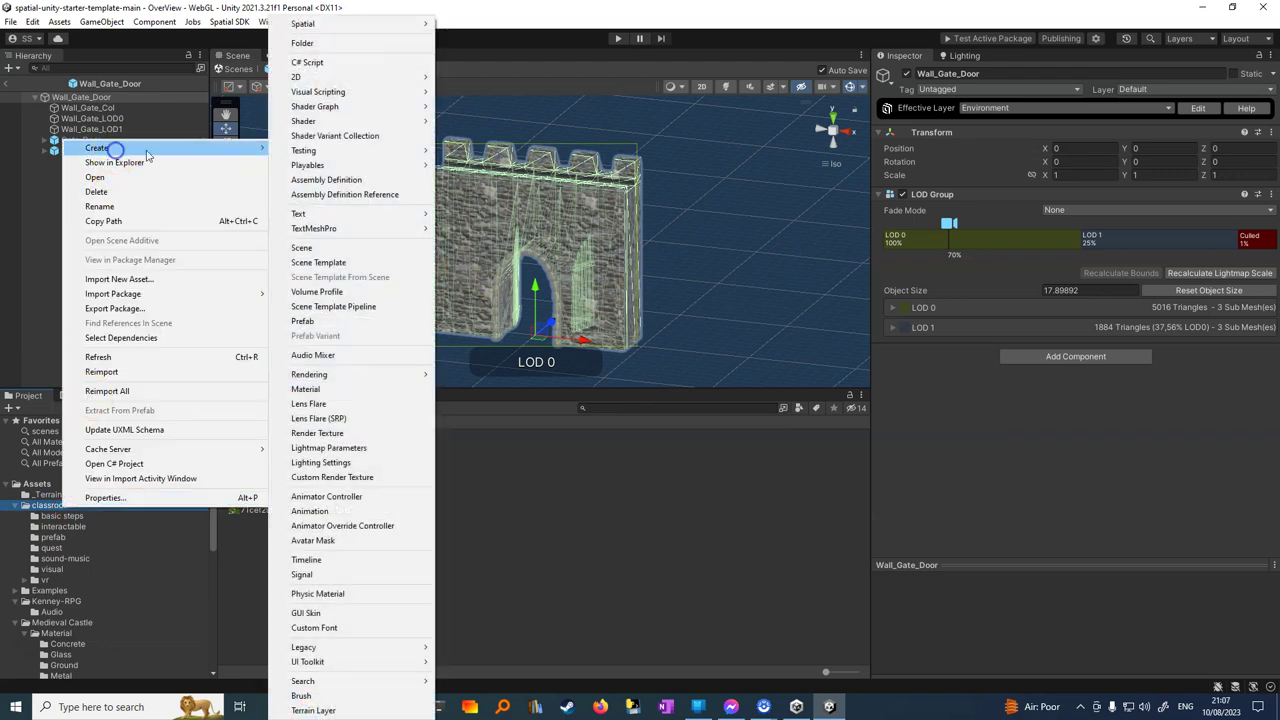
click(335, 43)
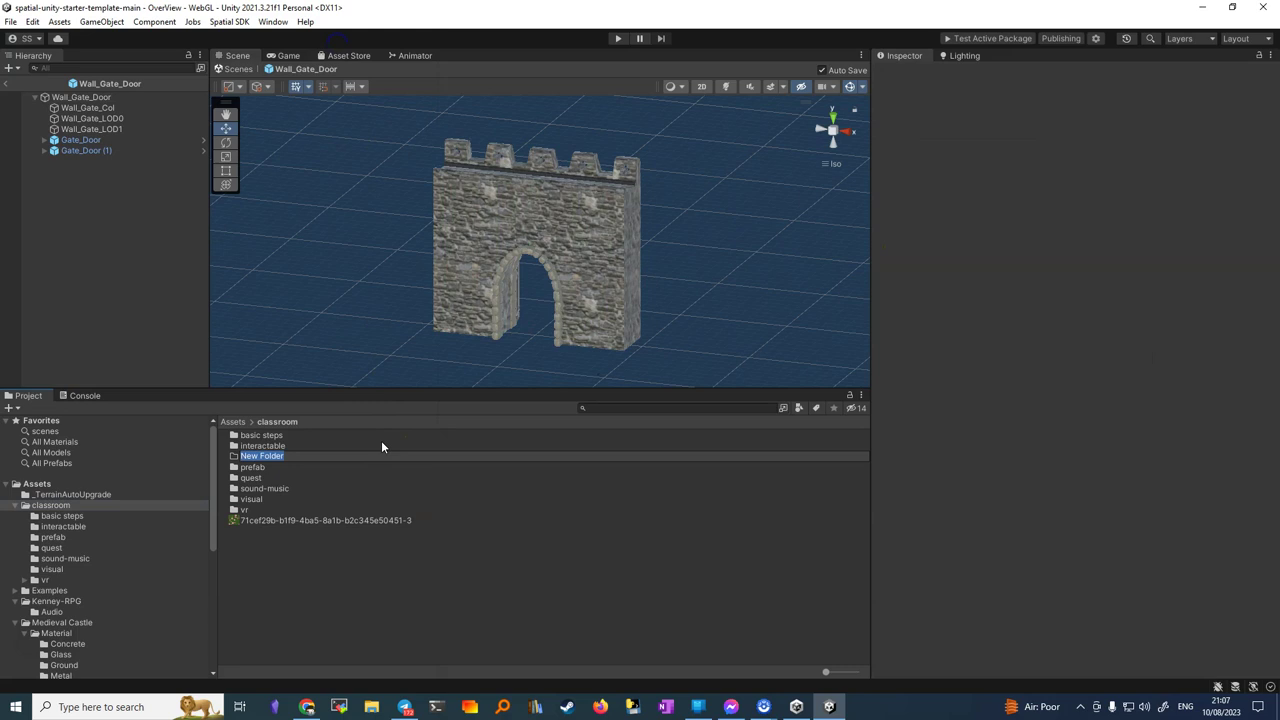
text(textire)
key(BackSpace)
key(BackSpace)
key(BackSpace)
text(ure_urp)
key(Return)
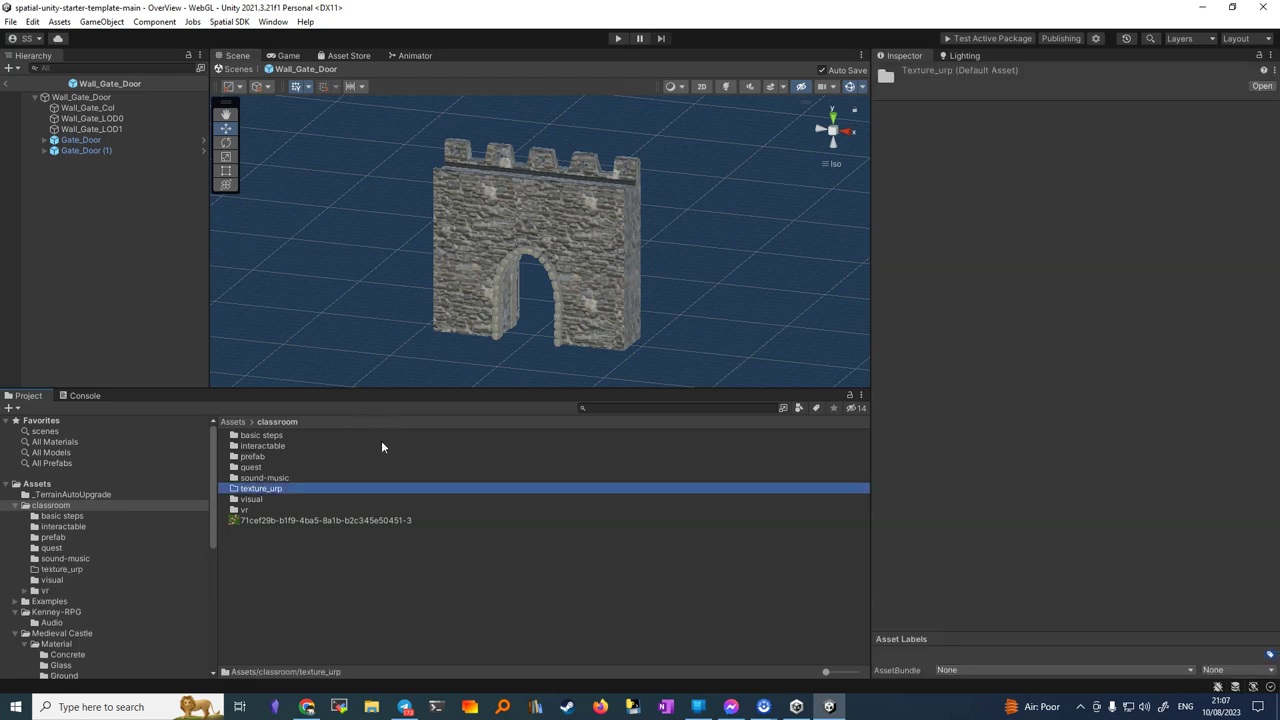
Step: Create a new scene named urp inside the texture_urp folder and open it
double_click(254, 489)
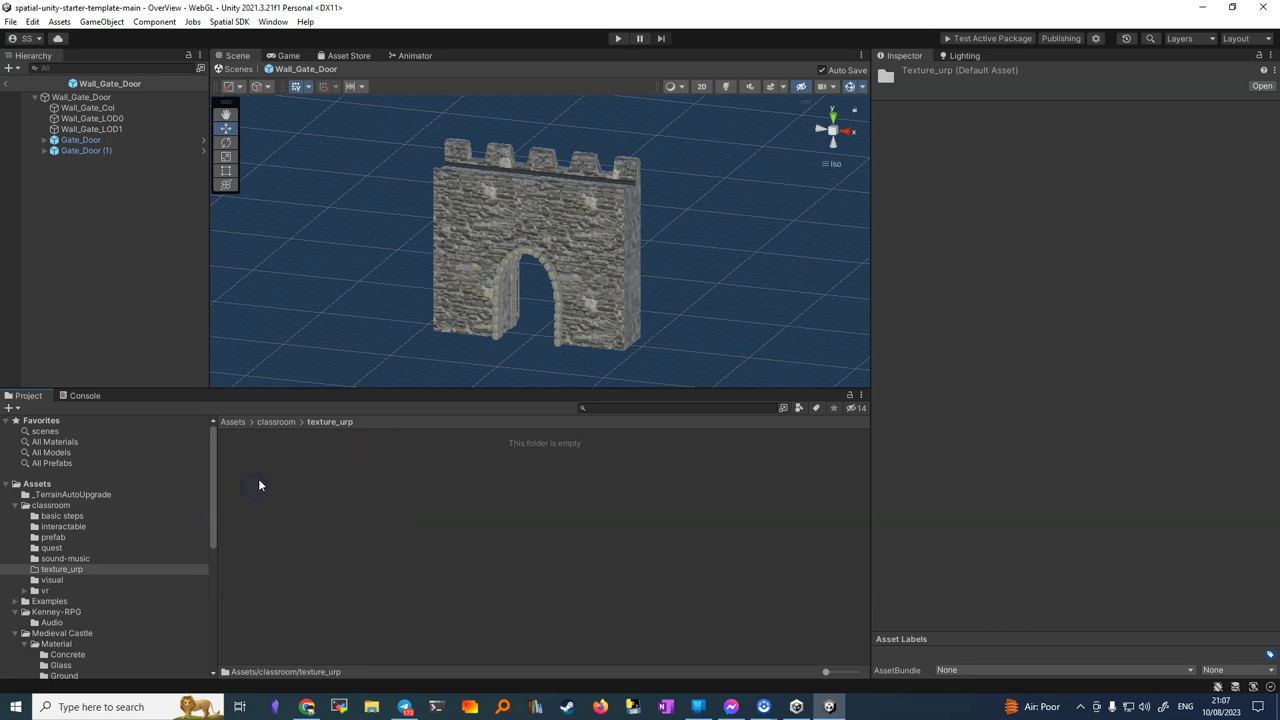
right_click(298, 476)
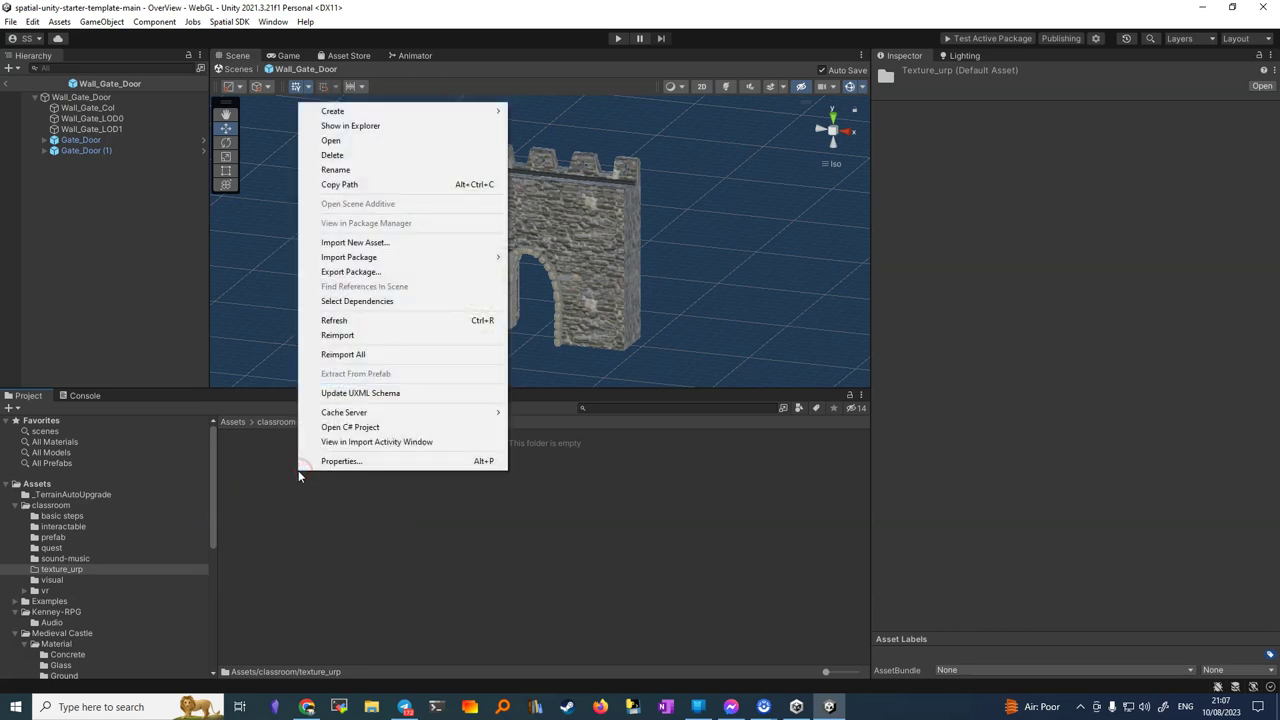
mouse_move(353, 111)
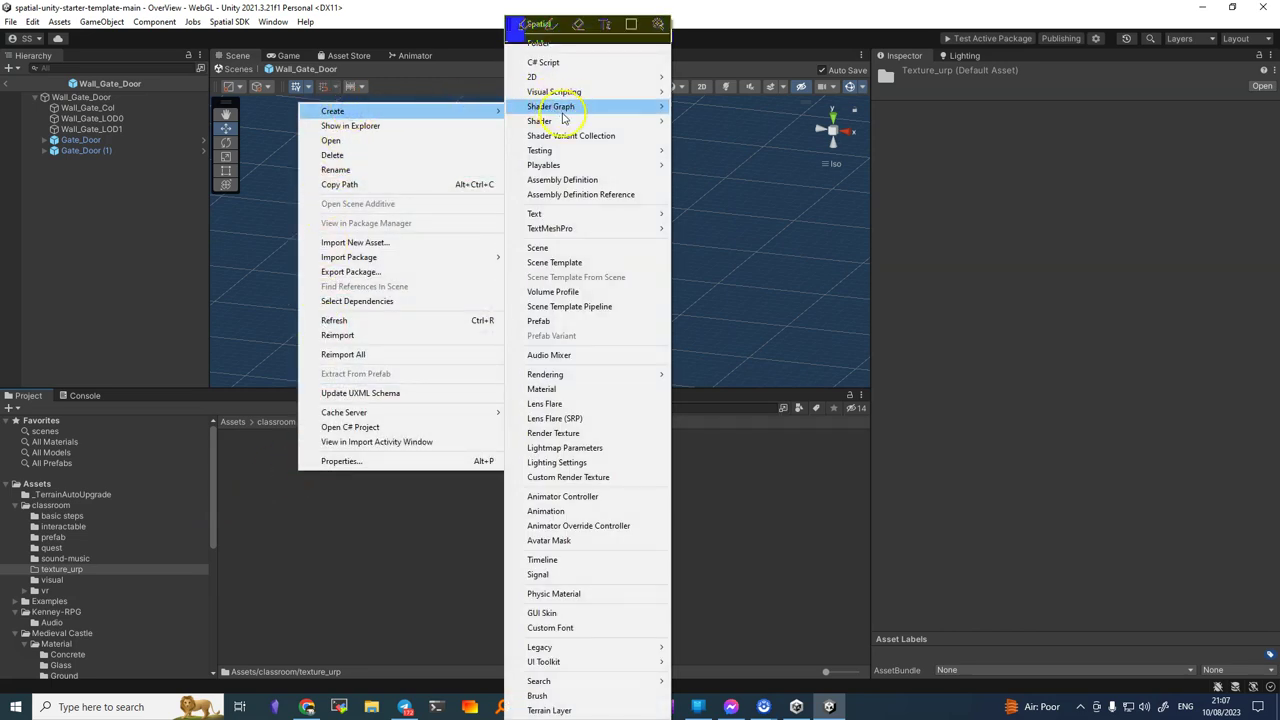
click(566, 244)
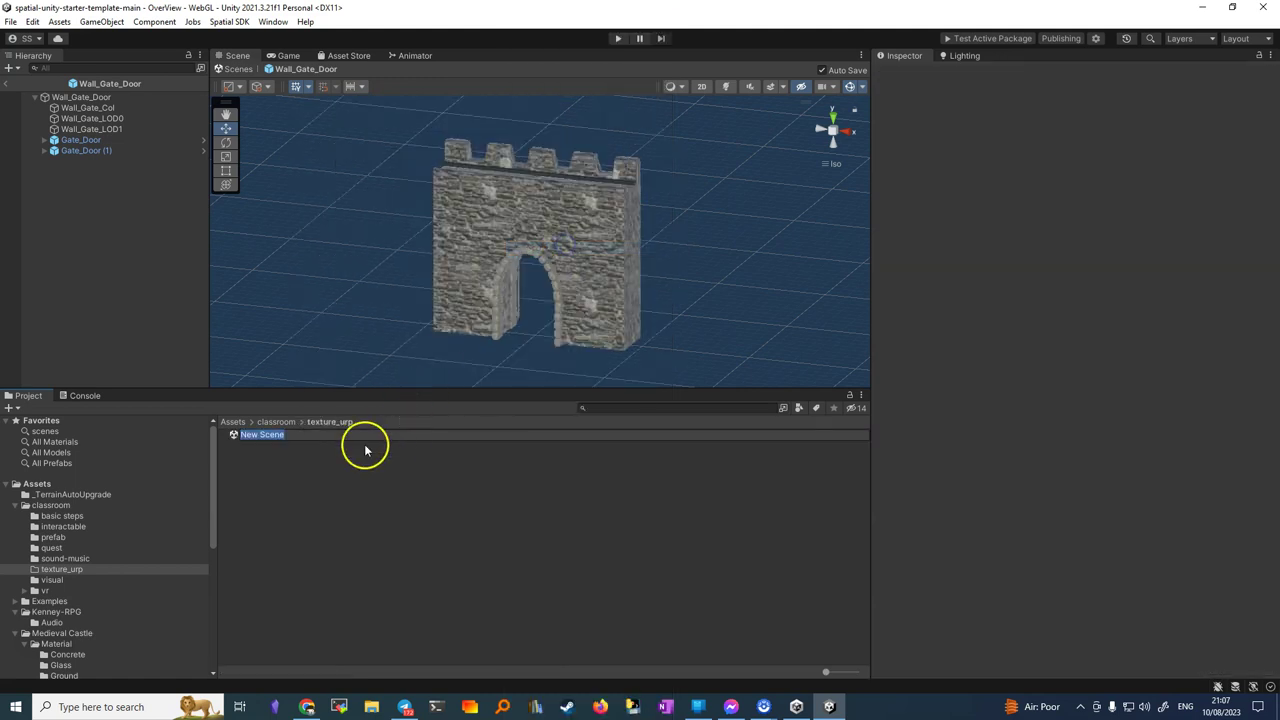
text(urp)
key(Return)
click(260, 438)
double_click(263, 441)
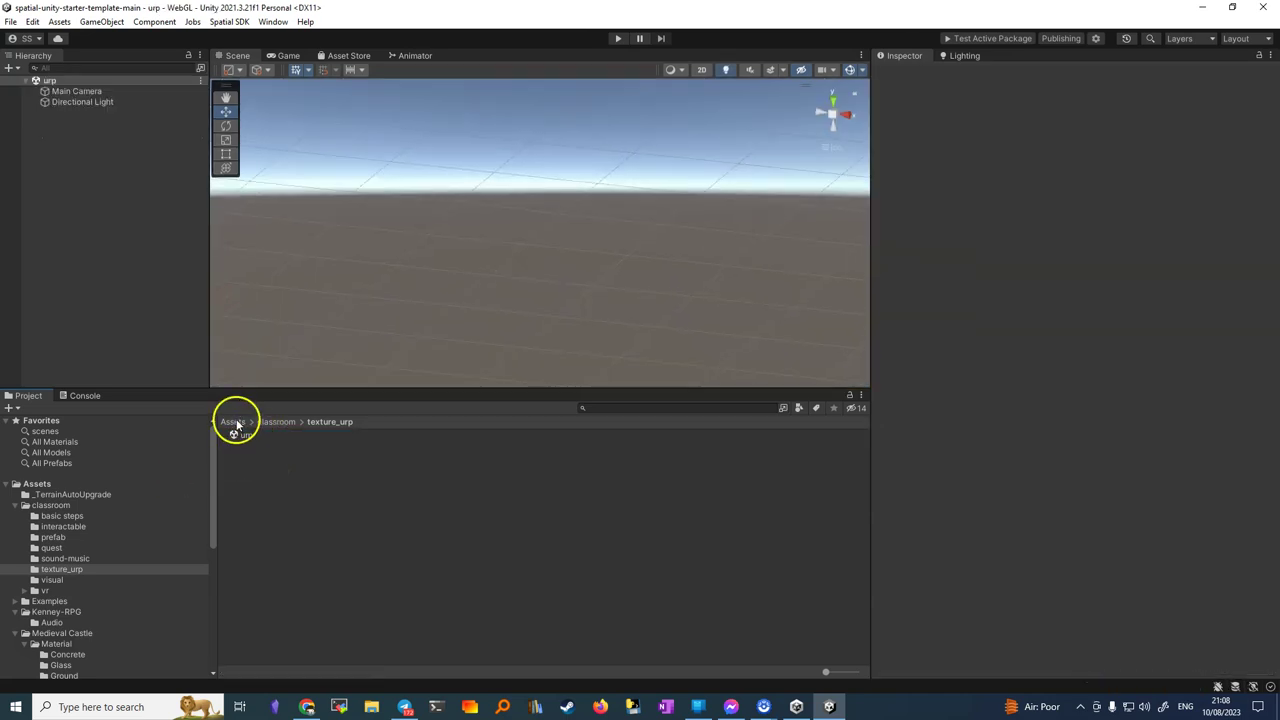
Step: Delete the Main Camera from the urp scene
click(61, 92)
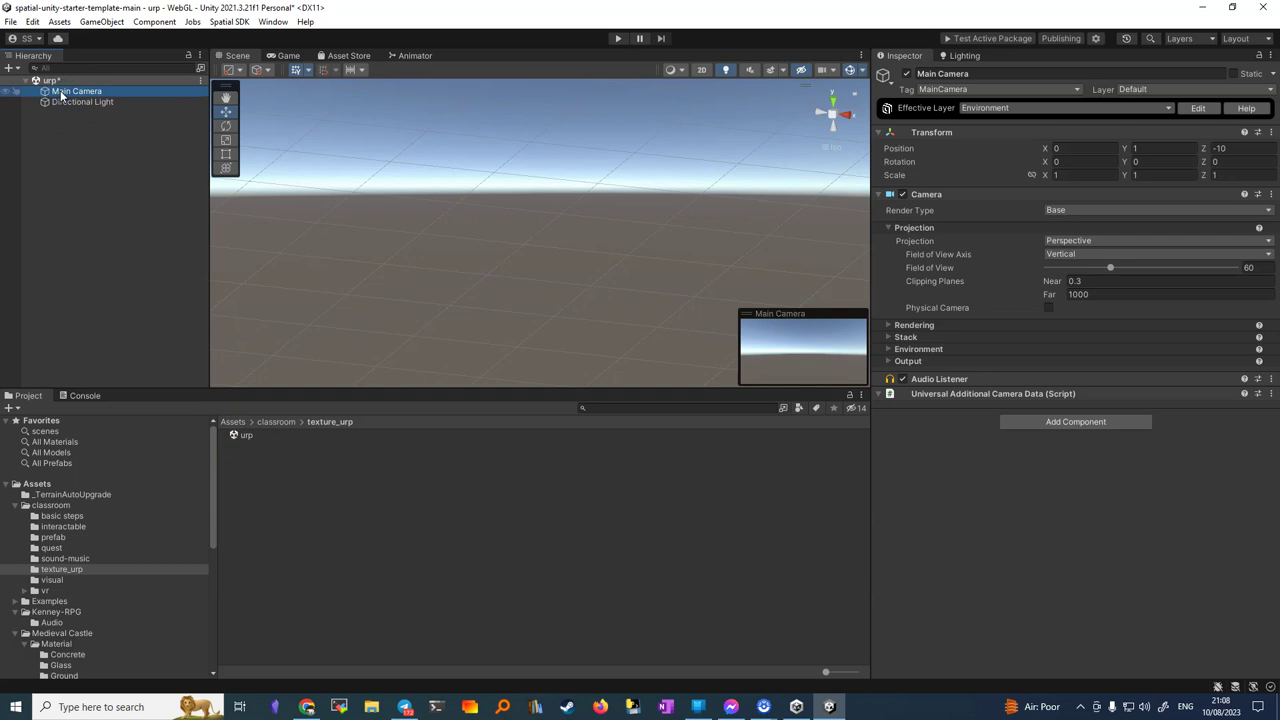
key(Delete)
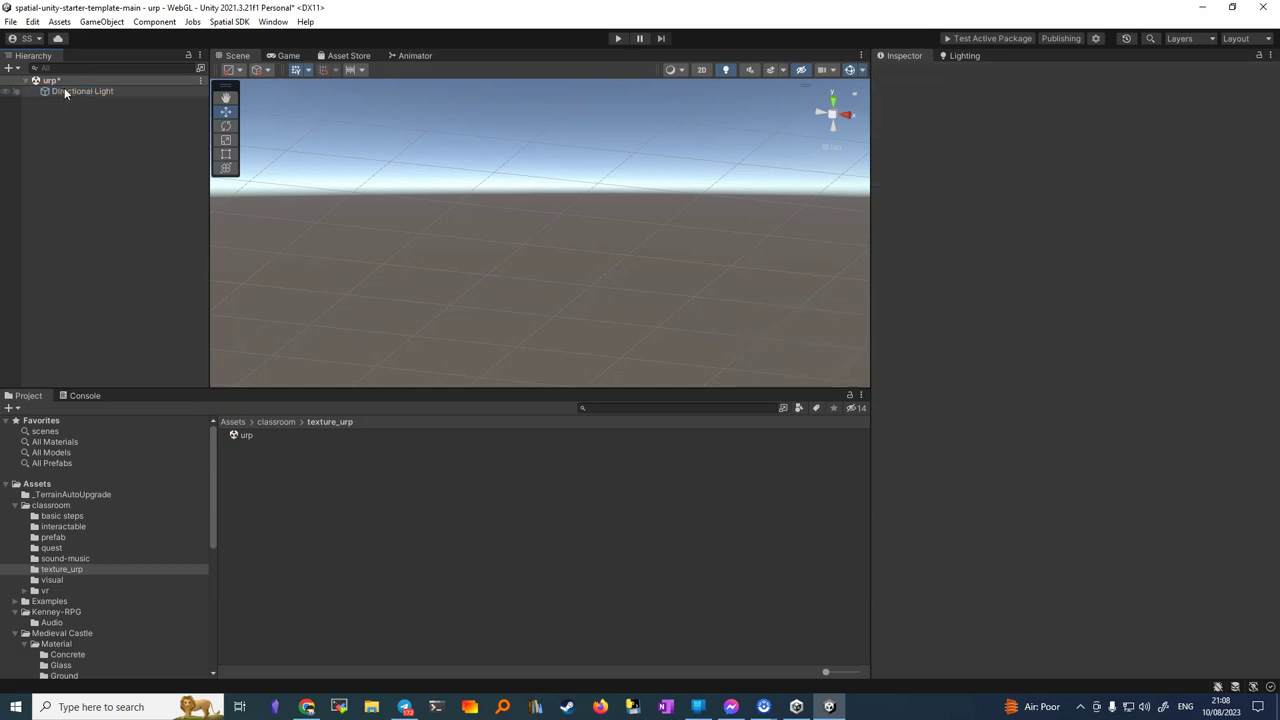
mouse_move(54, 74)
mouse_down()
mouse_move(57, 103)
mouse_move(66, 94)
mouse_up()
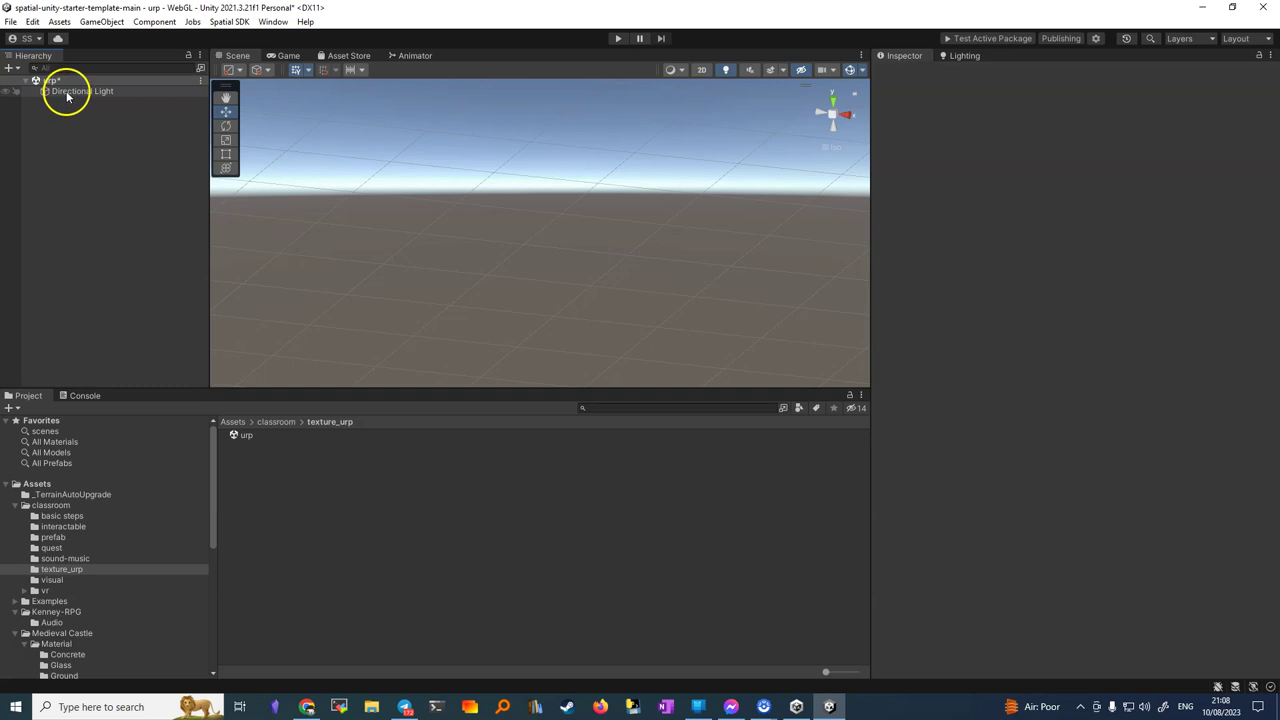
Step: Switch the Spatial project's active package to "Space - just a plane" and assign the urp scene to it
click(1097, 38)
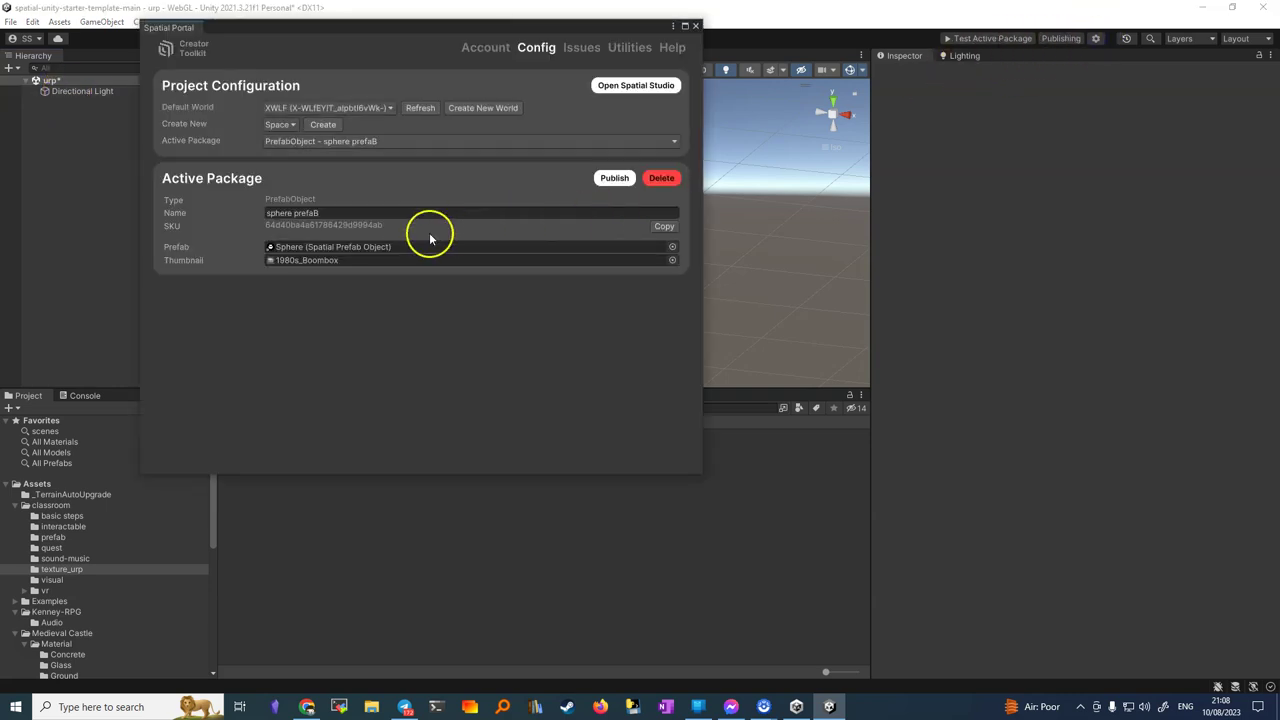
drag(291, 33, 741, 134)
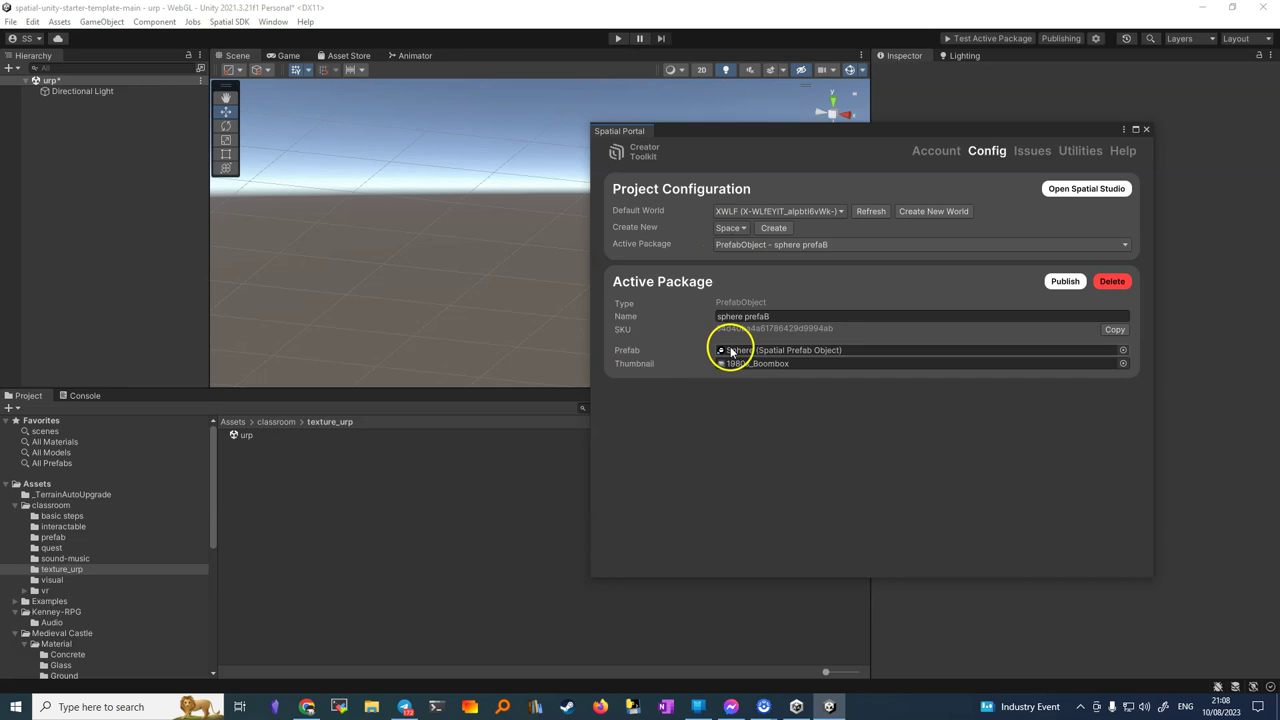
click(731, 229)
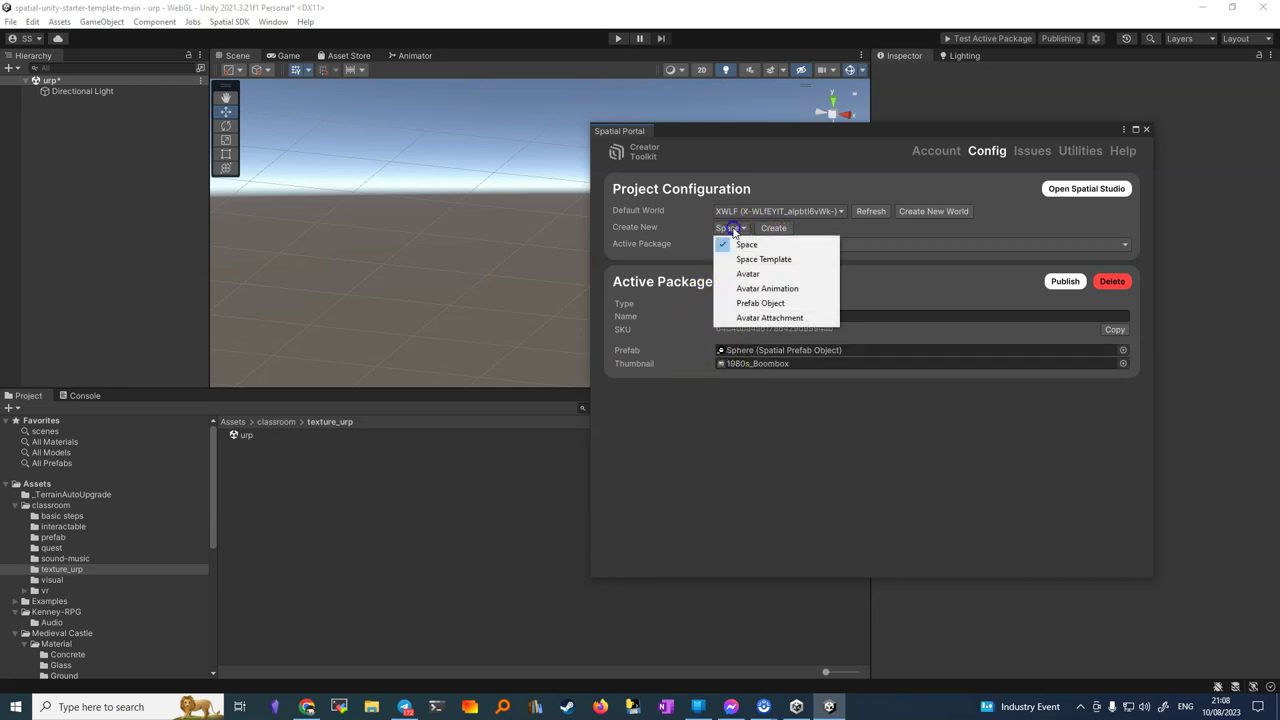
click(741, 248)
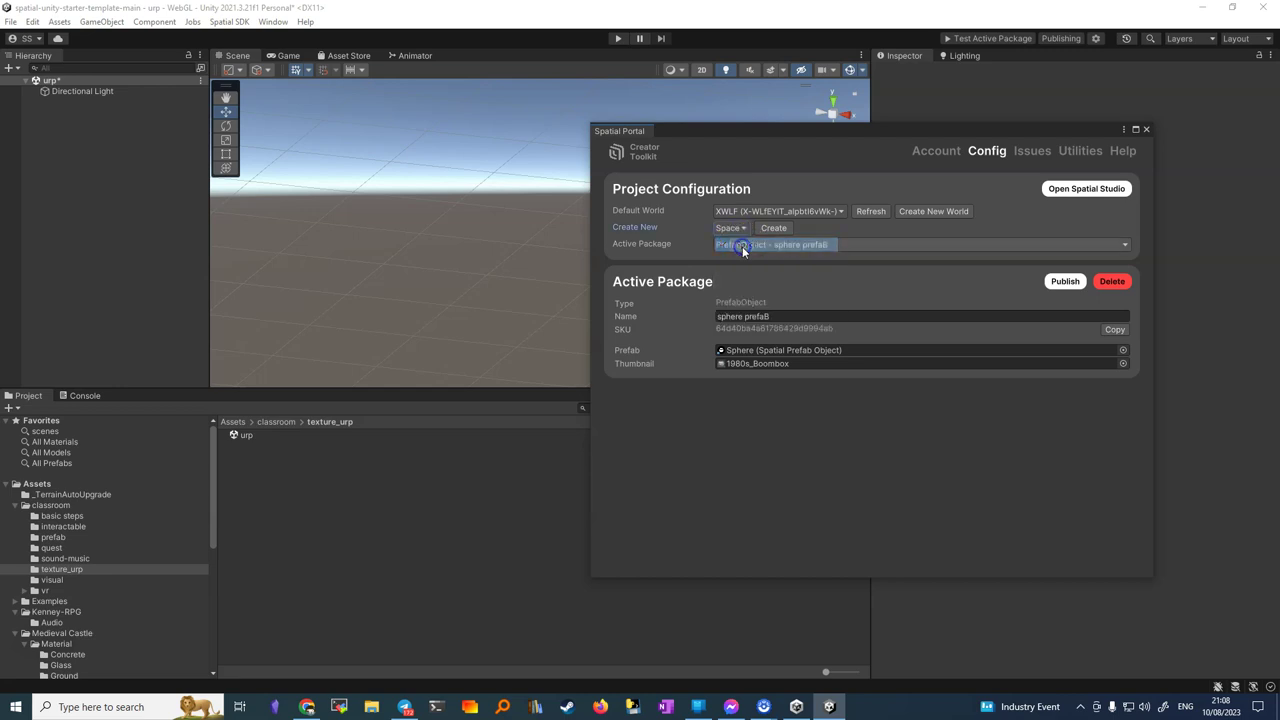
drag(243, 435, 741, 354)
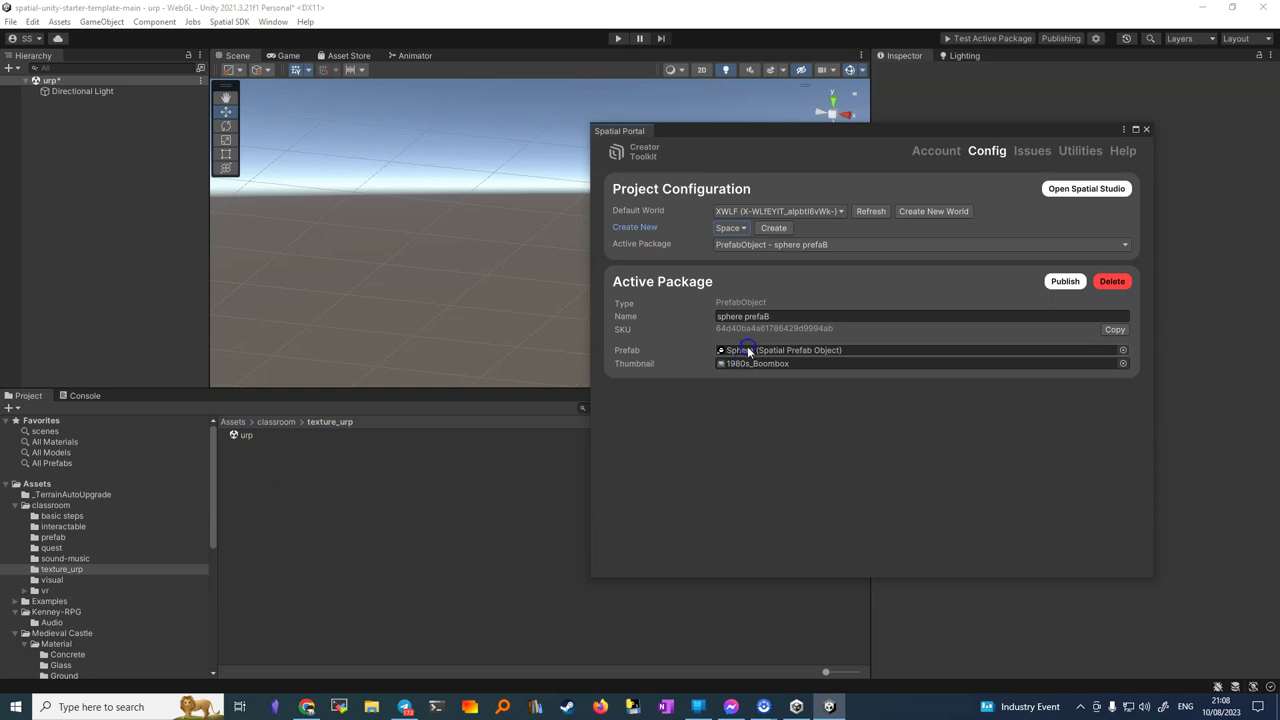
mouse_move(736, 356)
mouse_down()
mouse_move(571, 394)
mouse_move(731, 363)
mouse_move(749, 343)
mouse_move(733, 338)
mouse_move(734, 317)
mouse_move(674, 331)
mouse_move(730, 332)
mouse_up()
click(762, 244)
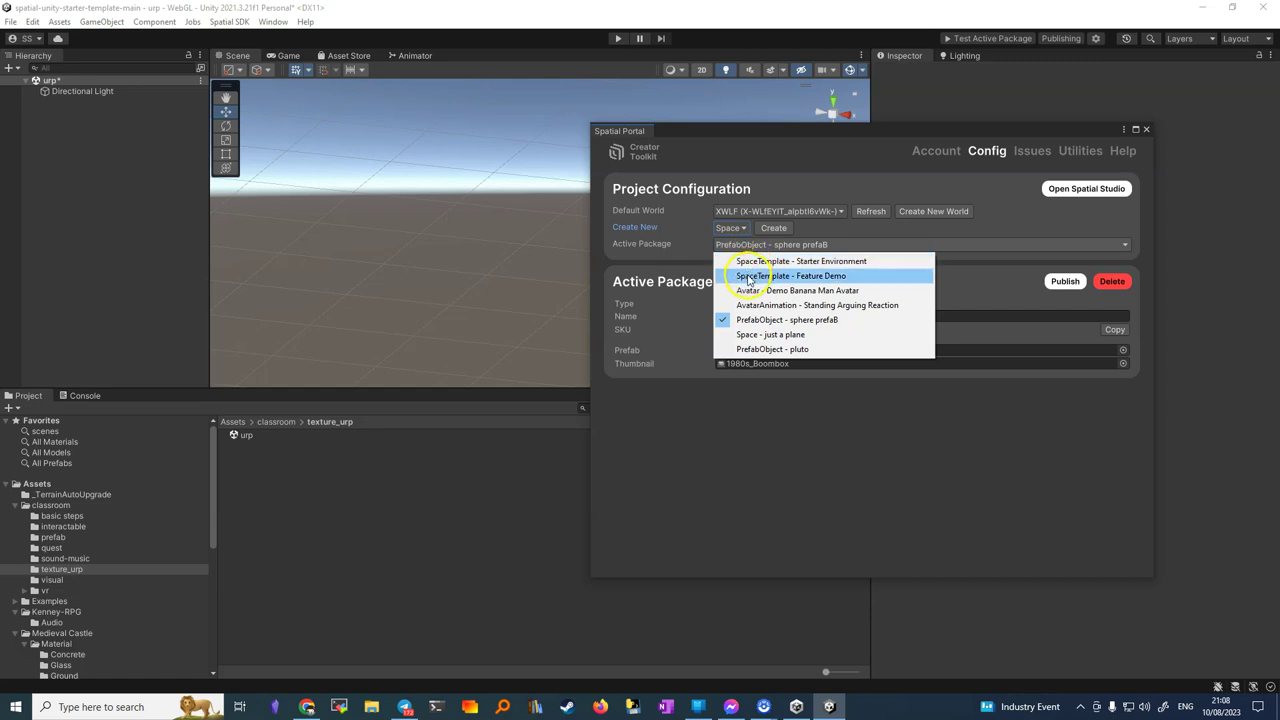
click(740, 335)
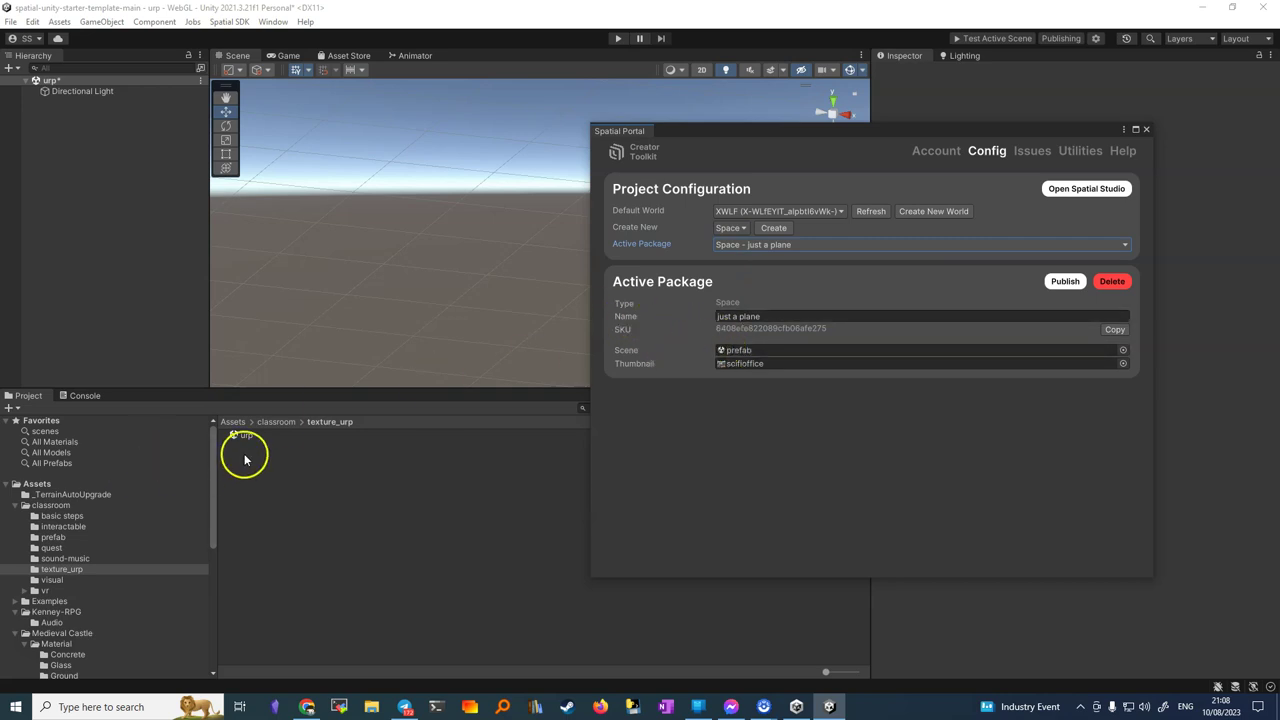
drag(248, 440, 726, 352)
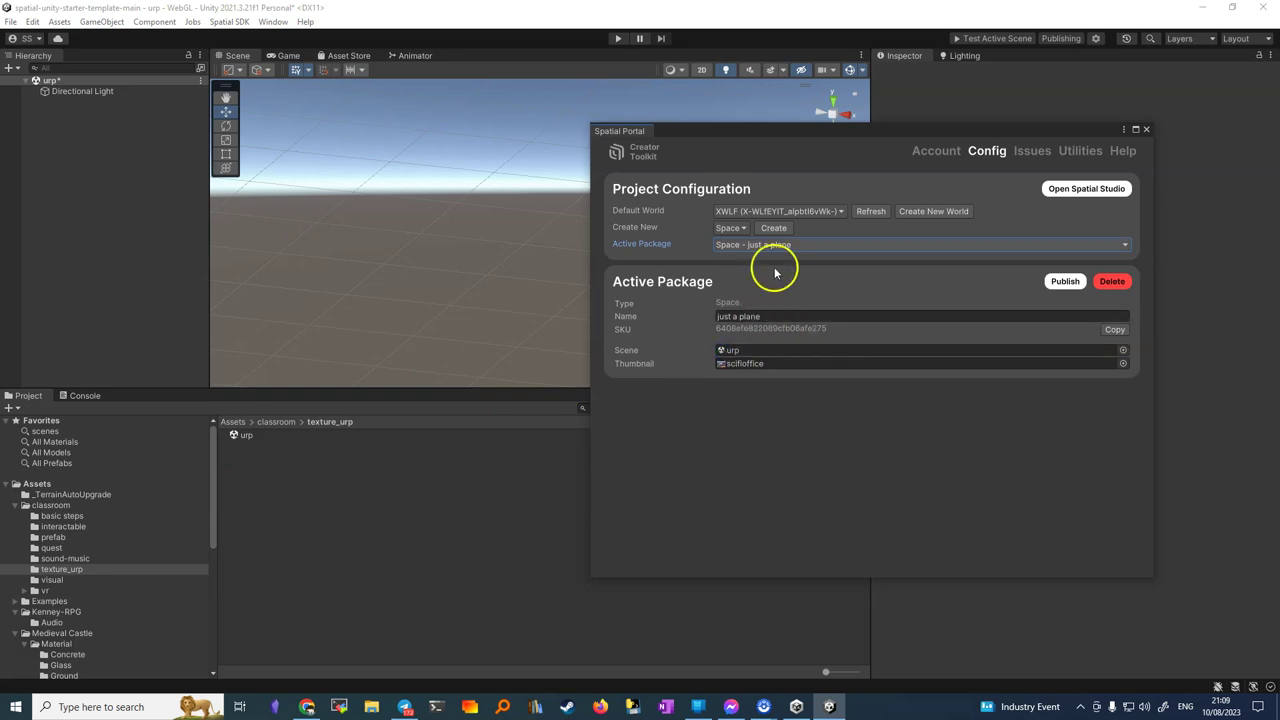
Step: Check the space package for issues and auto-fix the missing thumbnail camera and entrance point, then close the Spatial Portal
click(1038, 151)
click(643, 300)
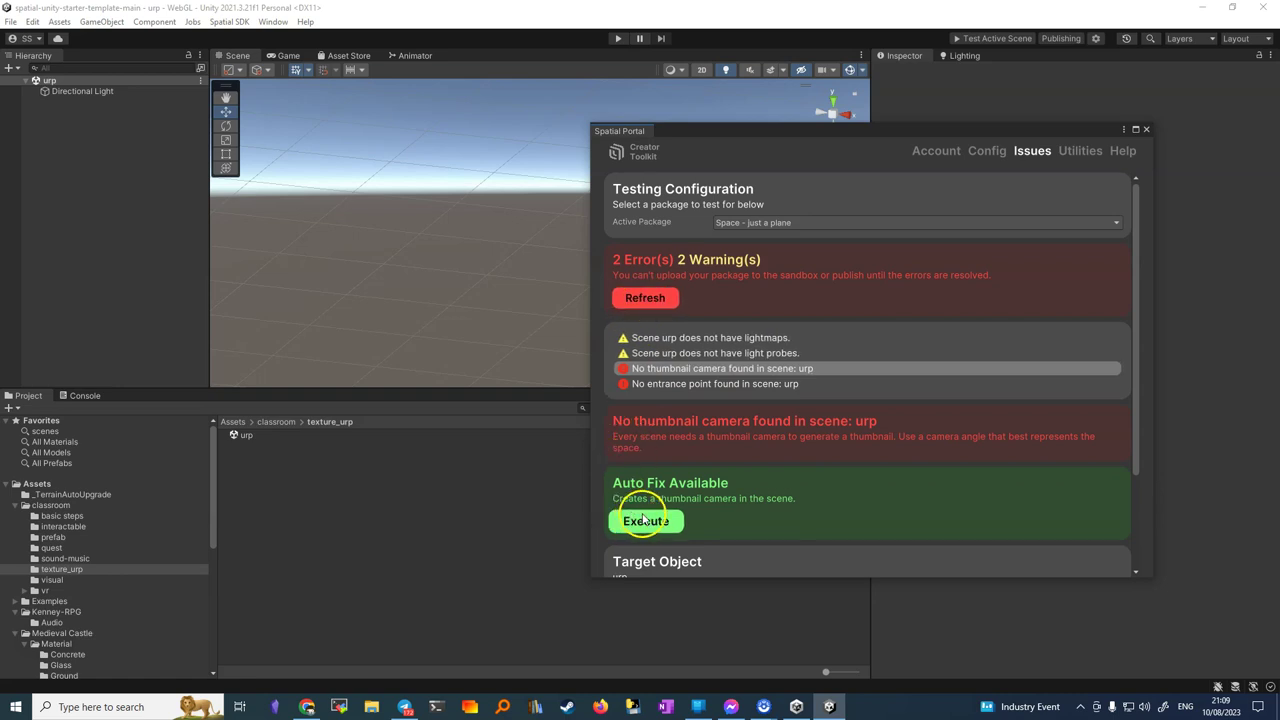
click(677, 520)
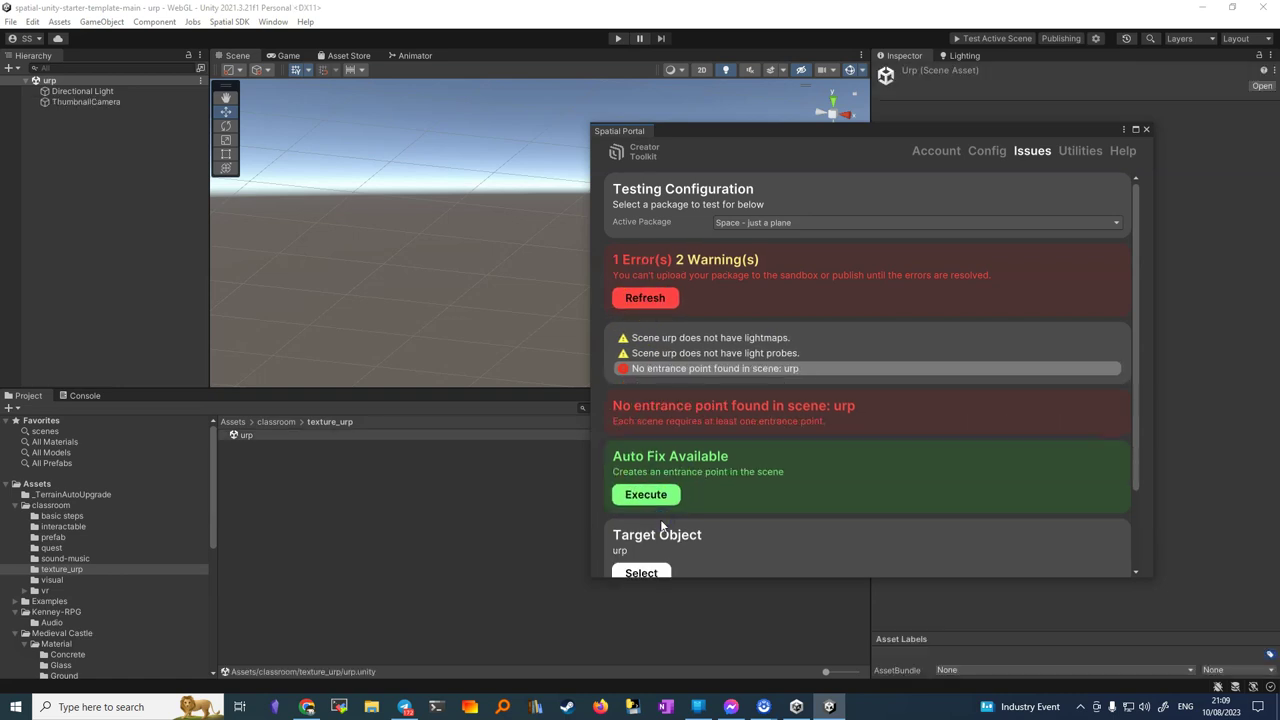
click(646, 495)
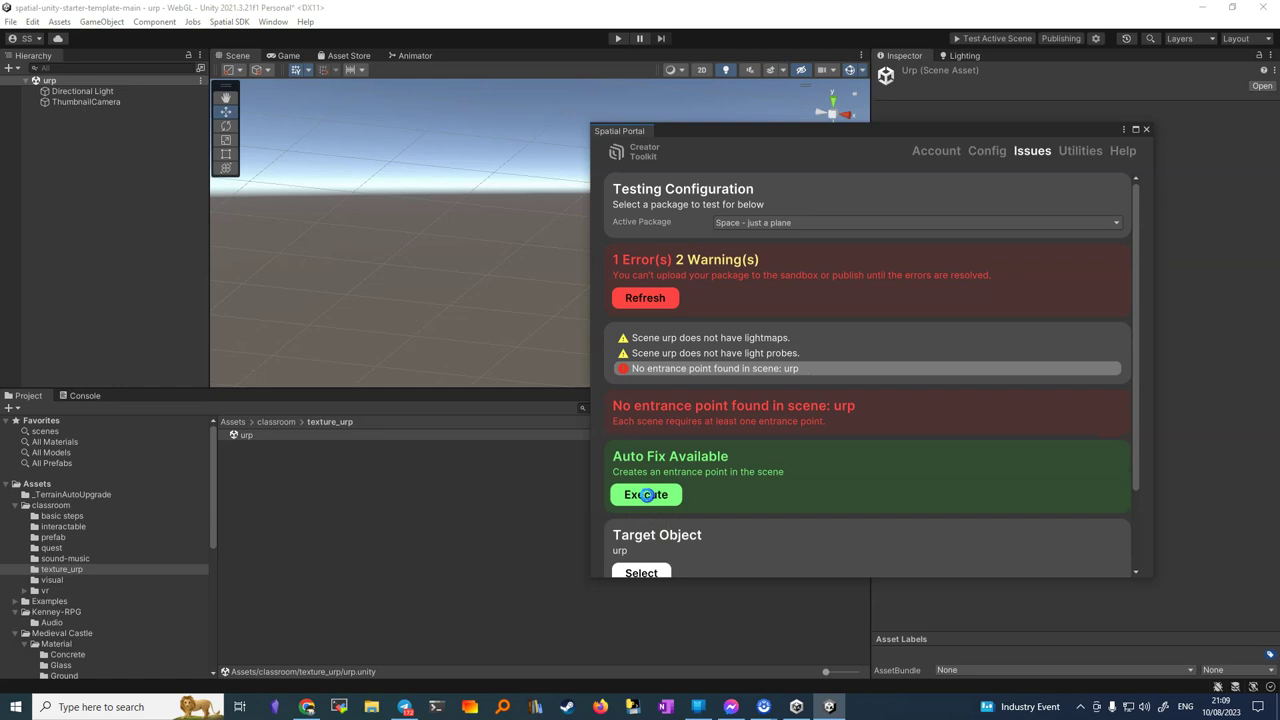
click(662, 300)
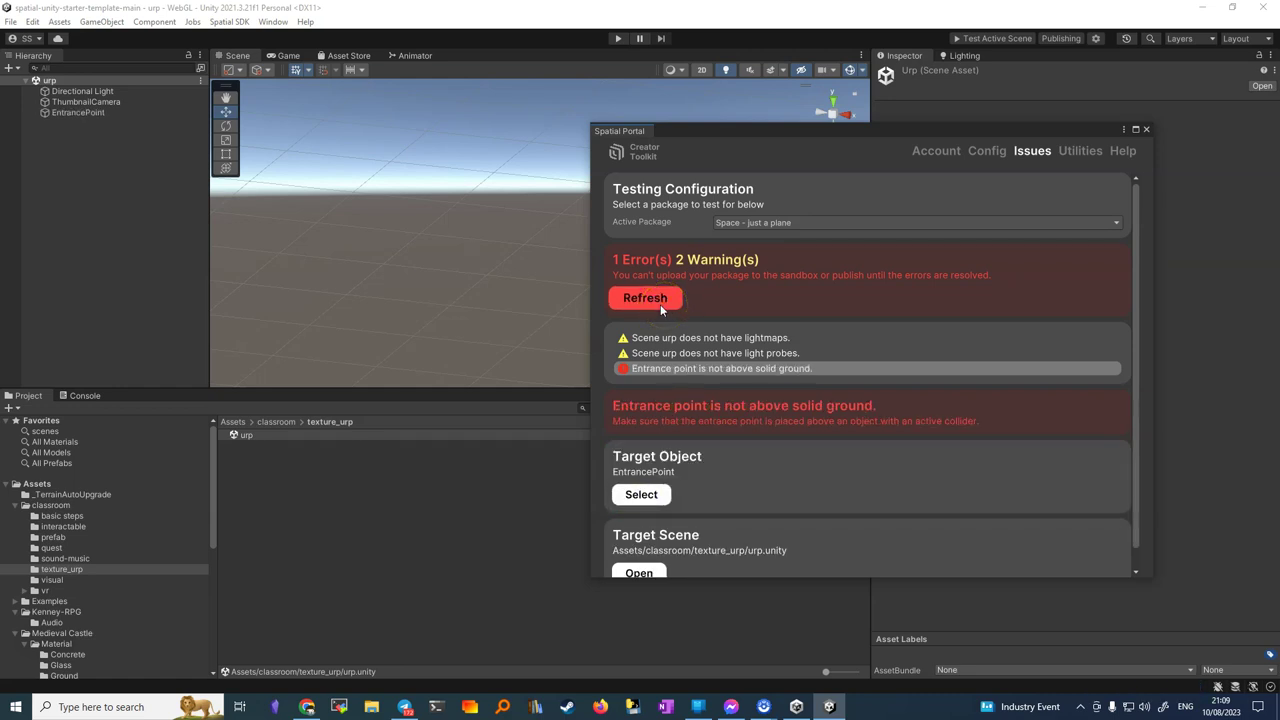
click(1146, 129)
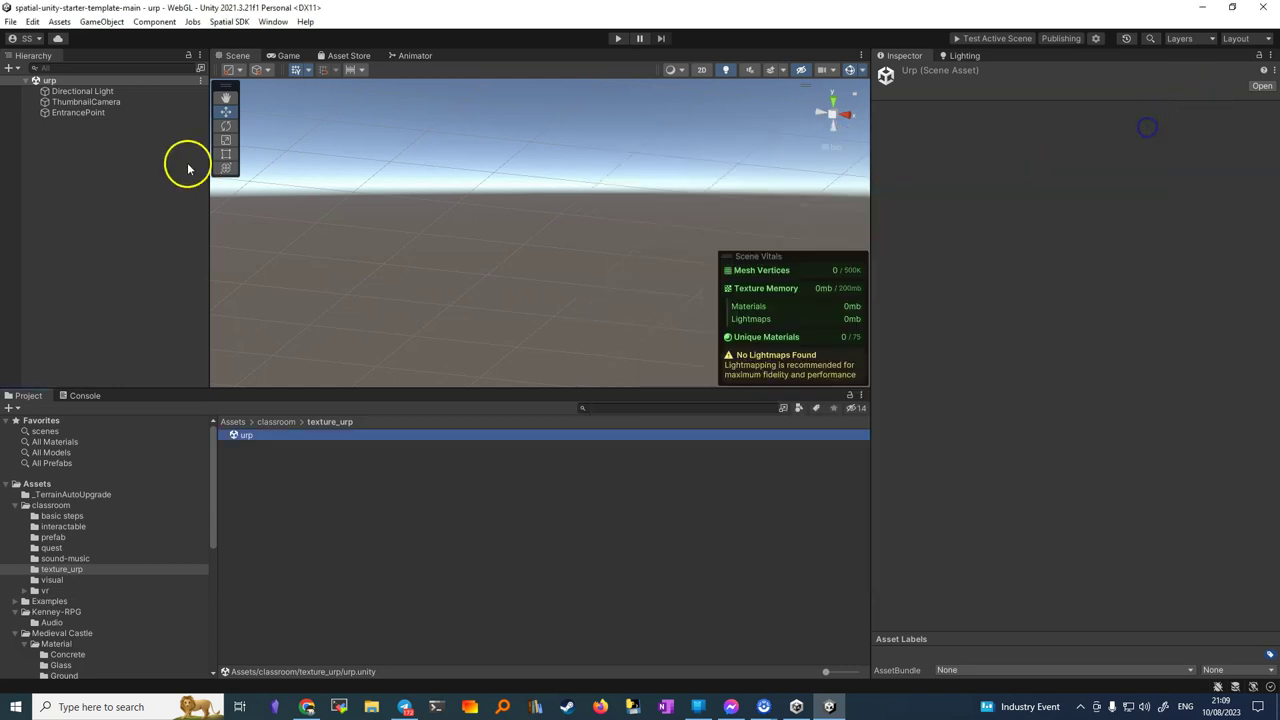
Step: Reset the Transform of EntrancePoint and frame it in the scene
double_click(76, 112)
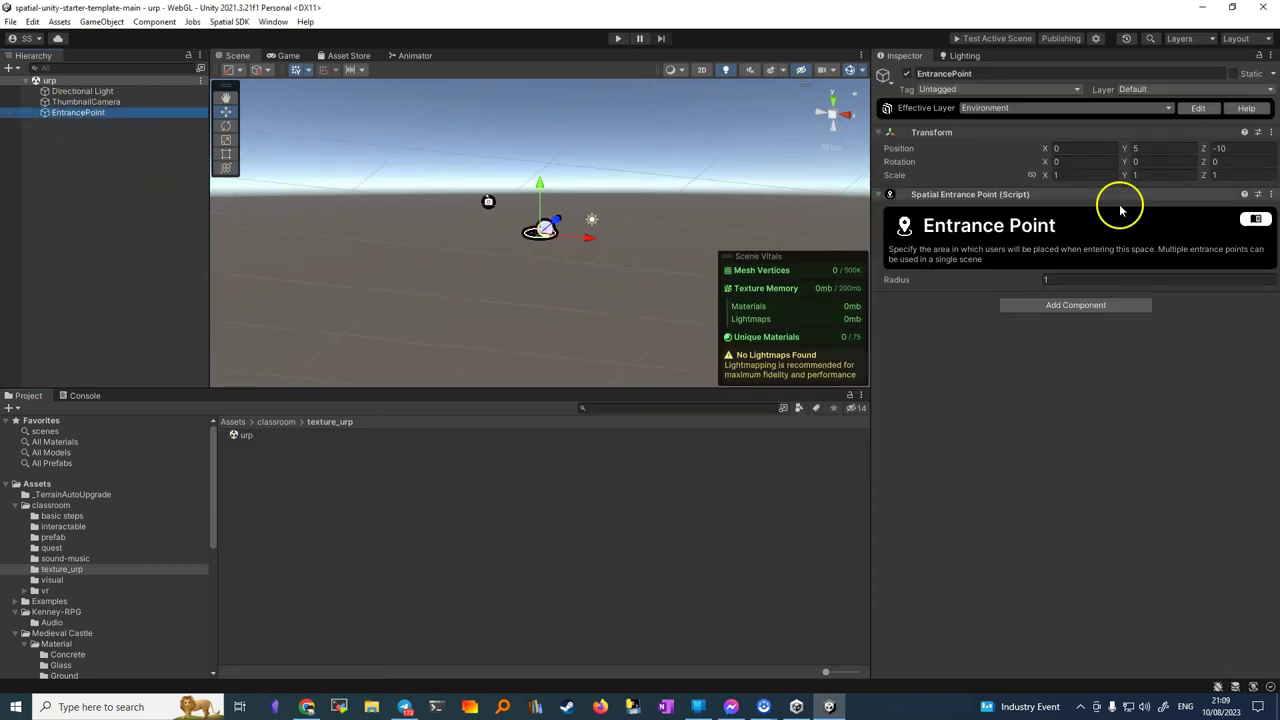
click(1271, 133)
click(1226, 140)
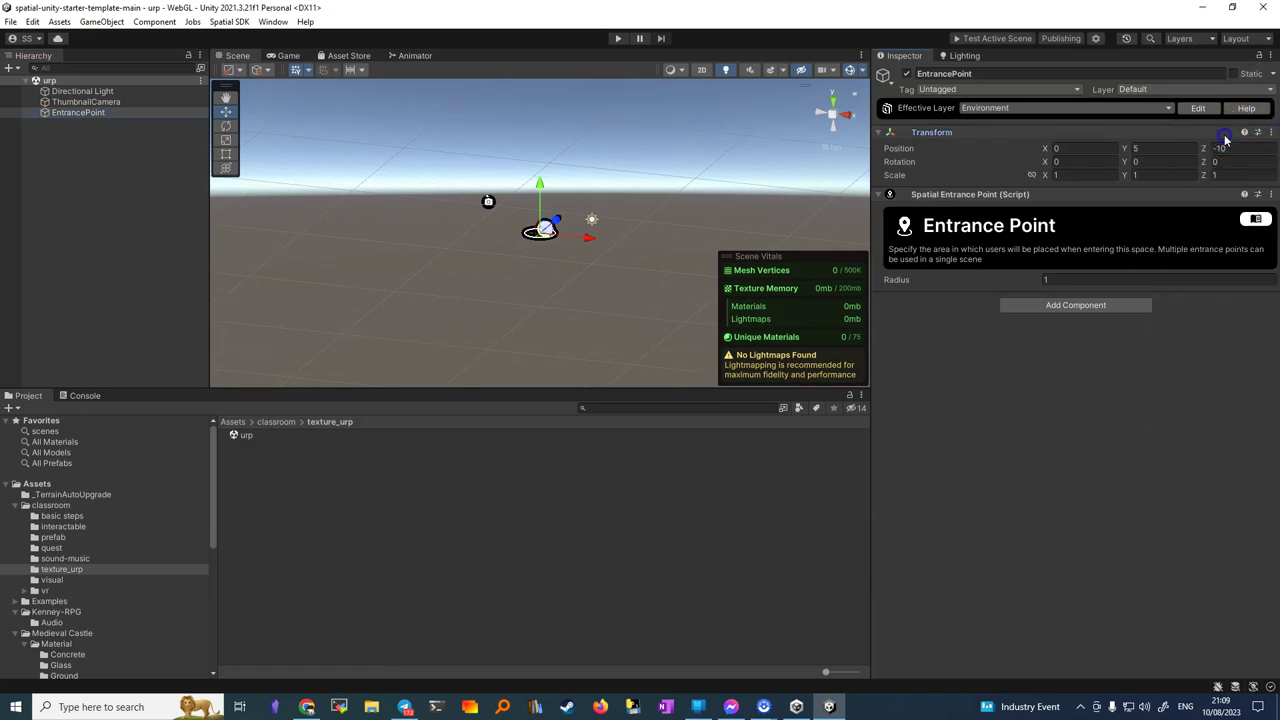
click(1224, 134)
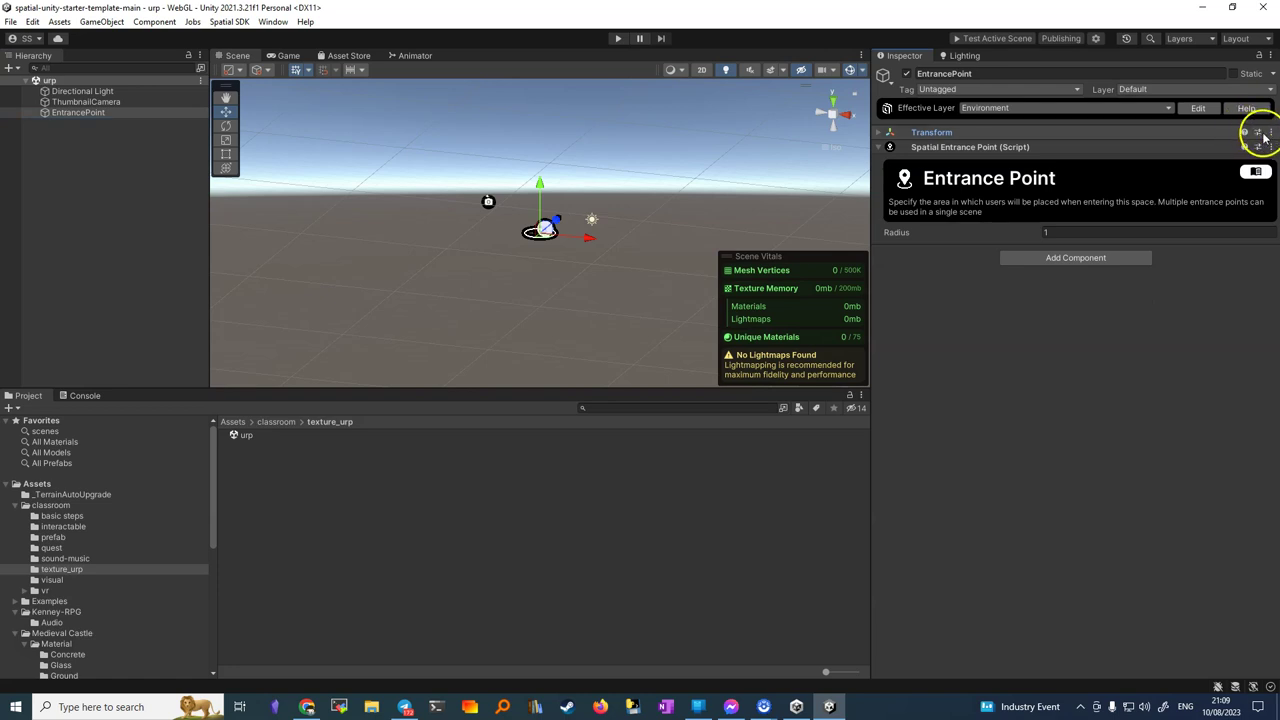
click(1271, 133)
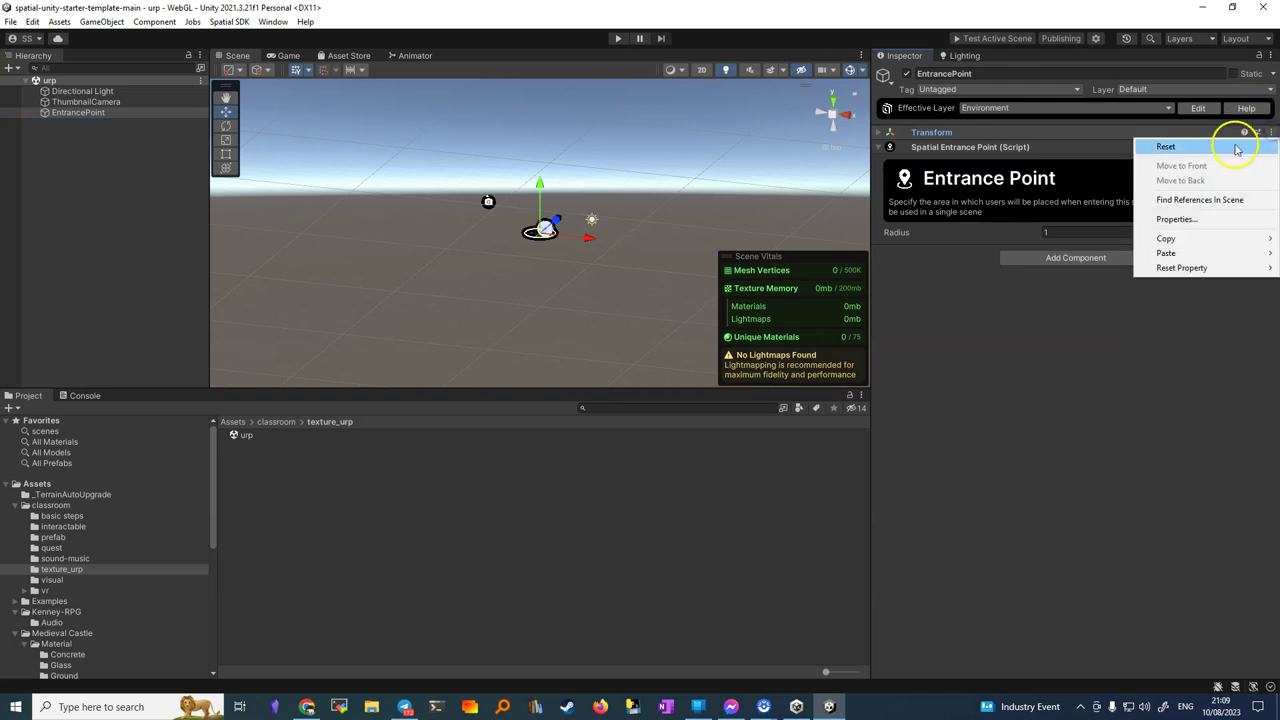
click(1234, 143)
scroll(548, 270, down, 4)
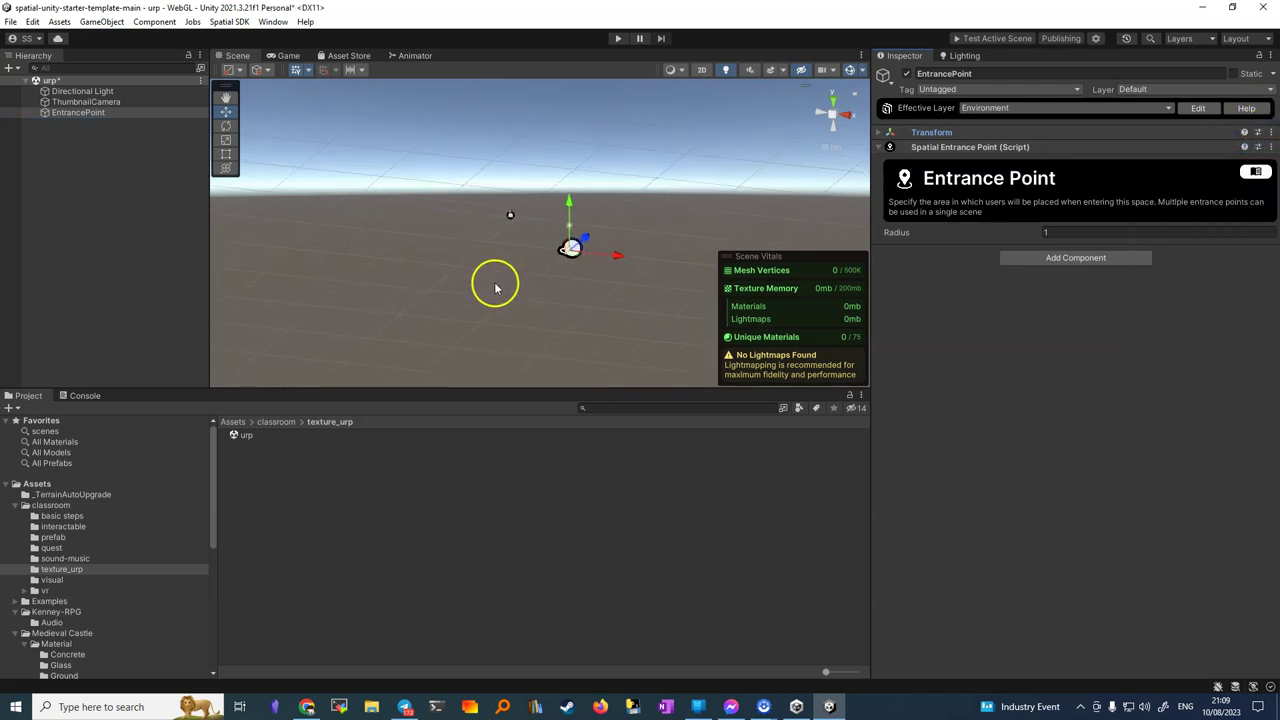
click(73, 114)
Step: Add a 3D Plane to the urp scene as ground and focus the view on it
click(10, 68)
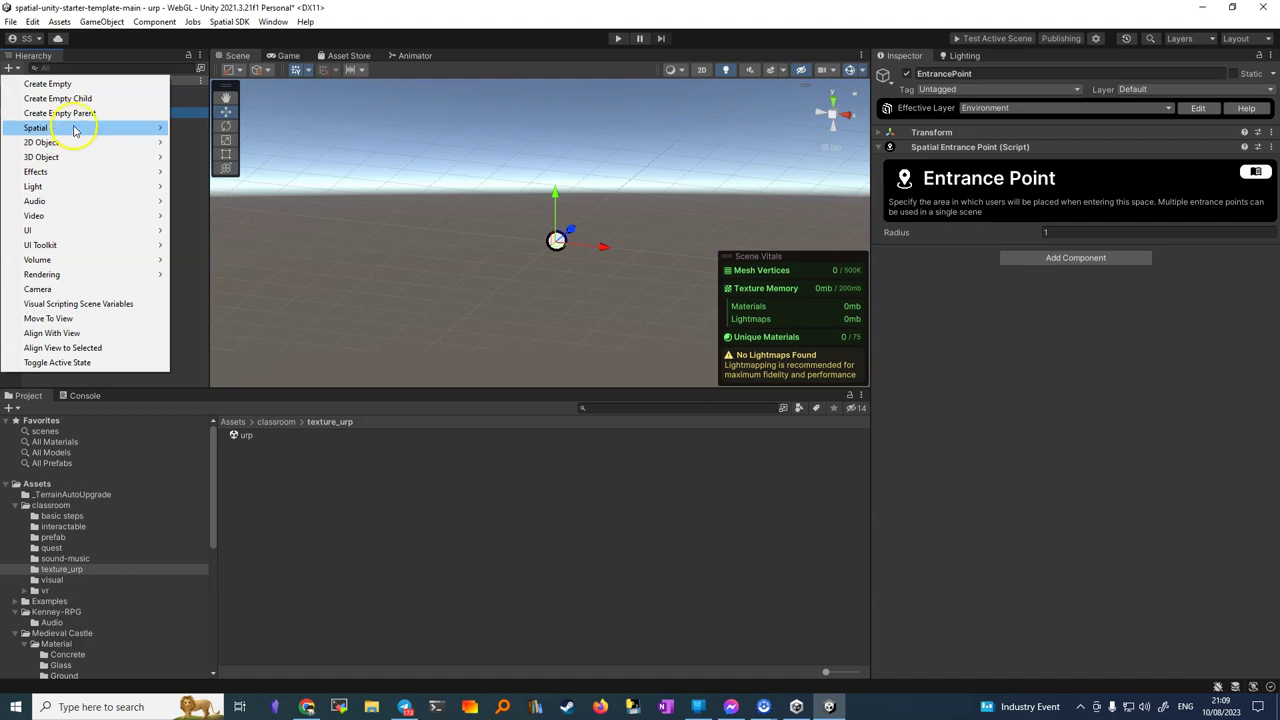
mouse_move(73, 130)
mouse_move(63, 156)
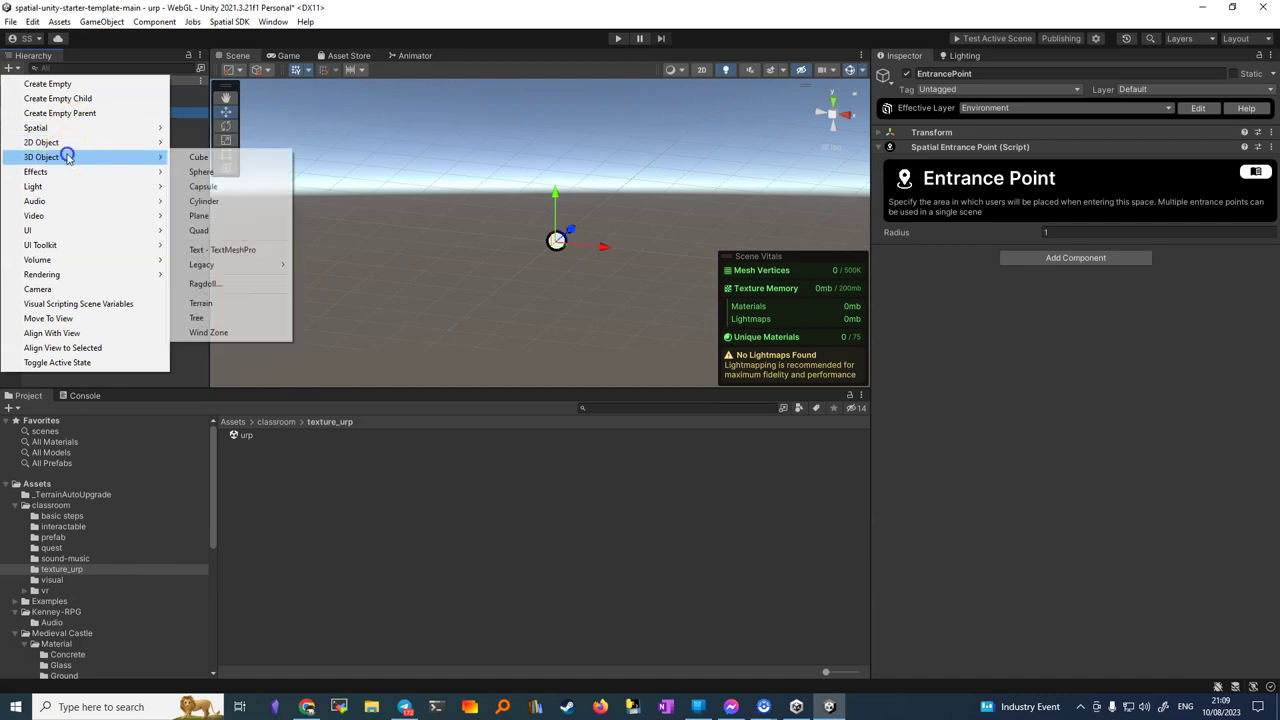
click(238, 214)
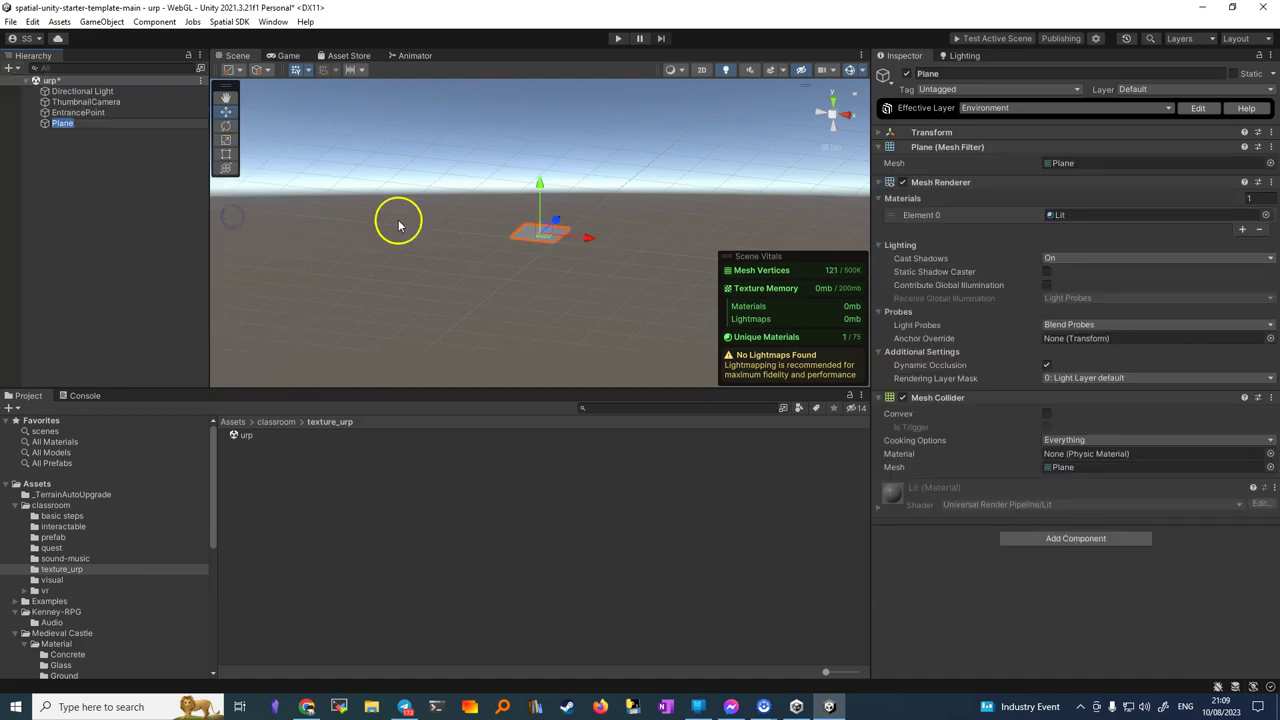
double_click(55, 124)
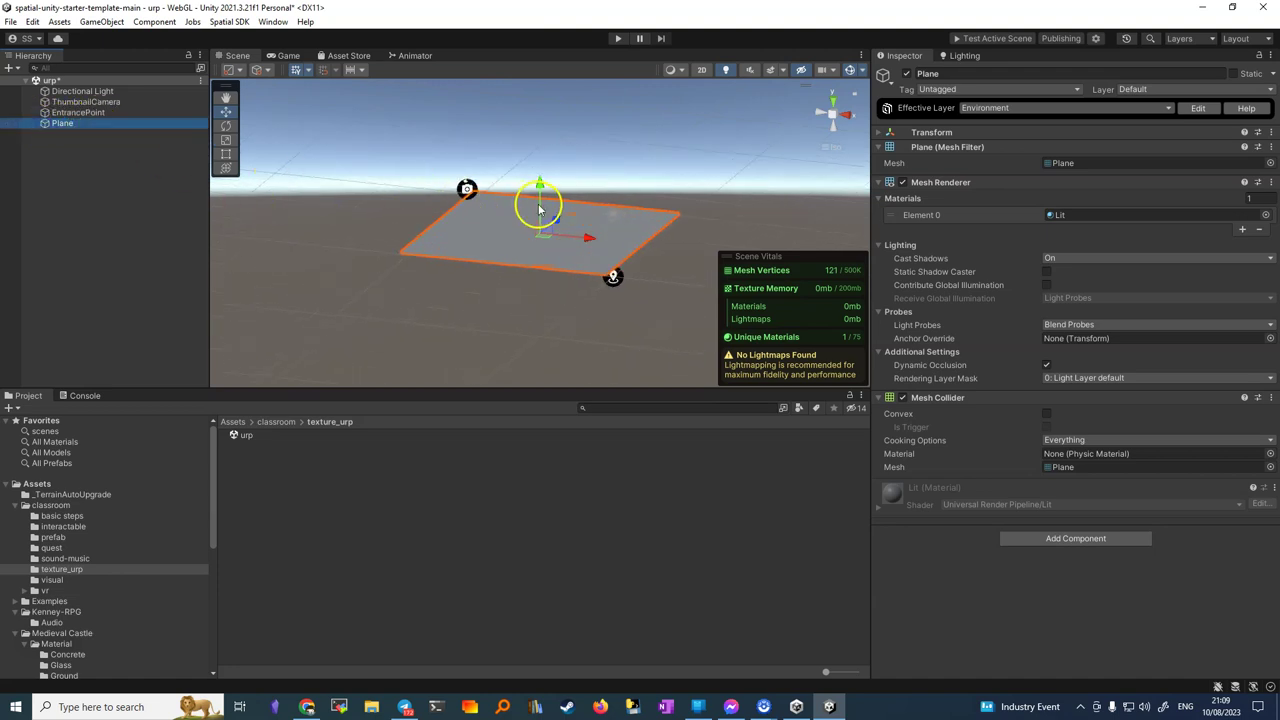
Step: Move EntrancePoint from the plane's corner in toward its middle
click(63, 113)
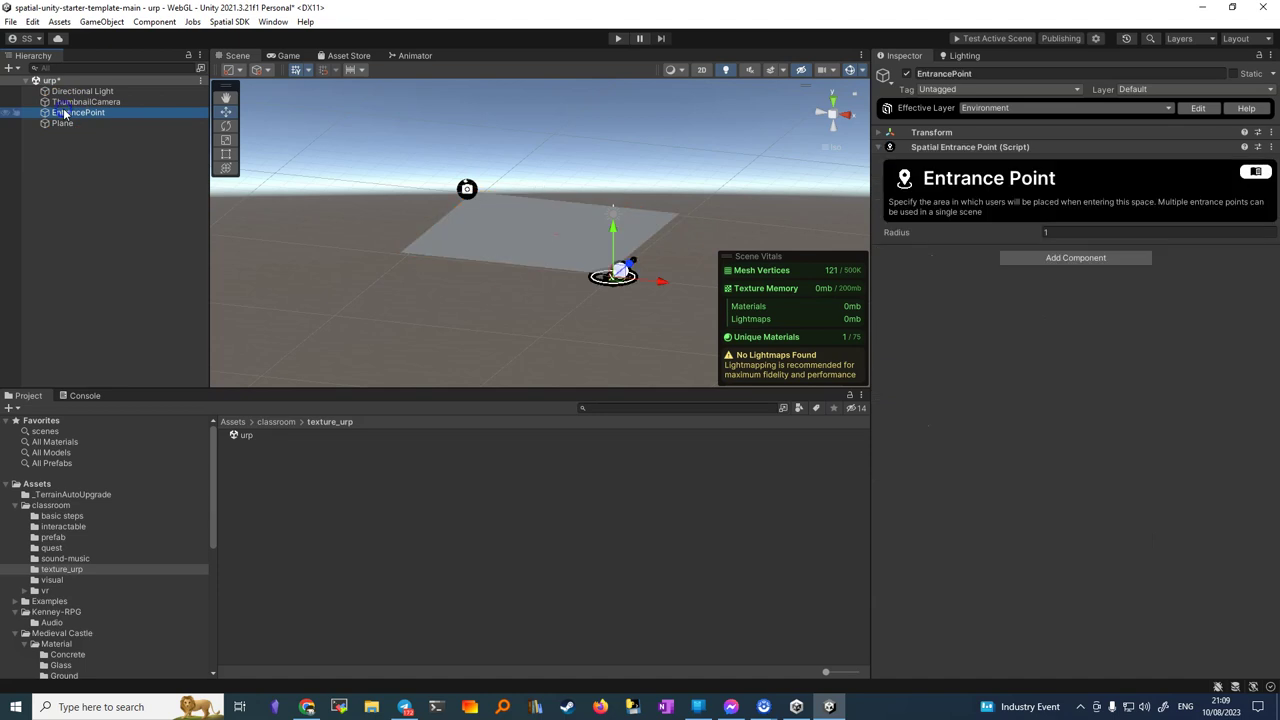
drag(662, 286, 517, 235)
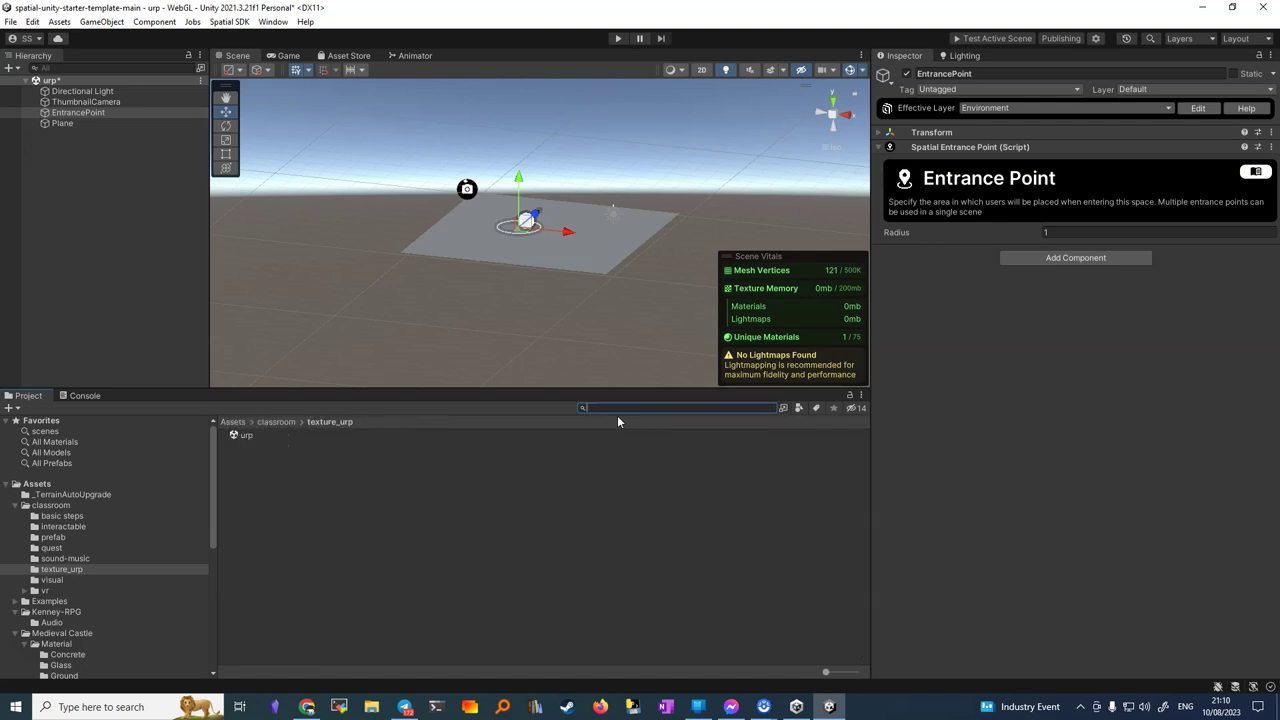
Step: Search the project assets for "wall doo" and place the Wall_Gate_Door prefab in the scene on the plane
text(wall doo)
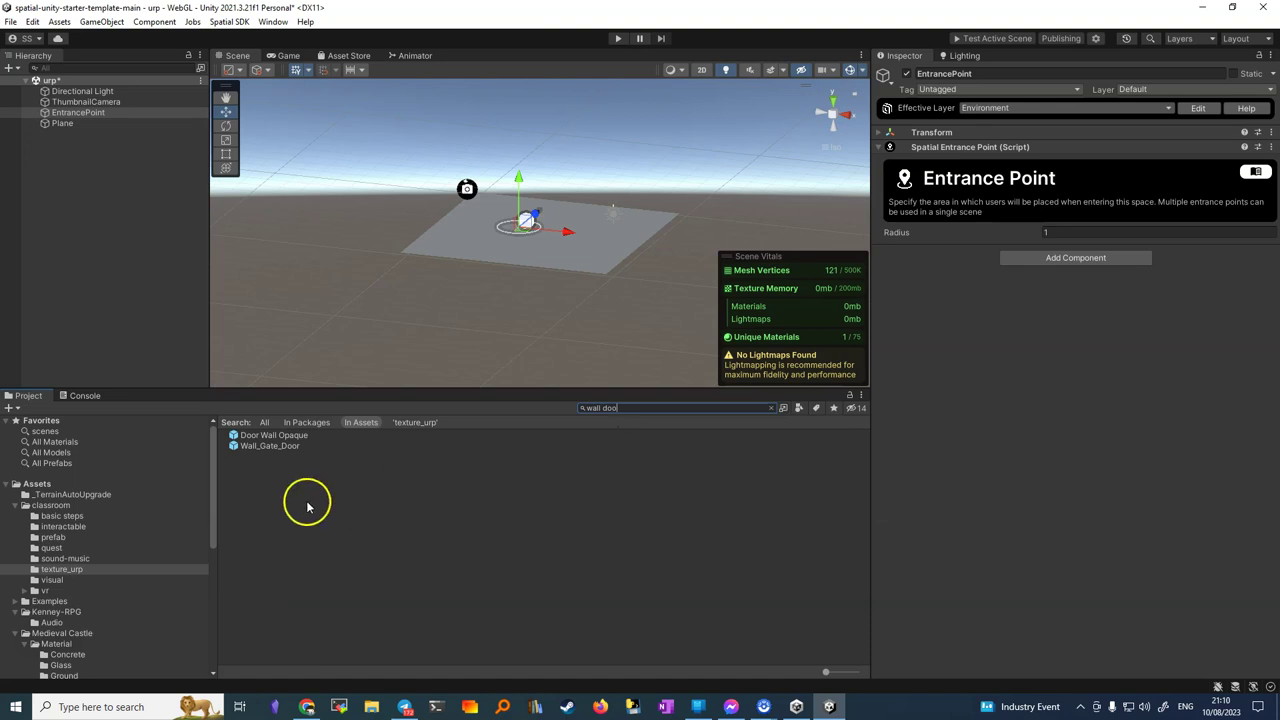
drag(271, 446, 551, 219)
drag(406, 221, 435, 222)
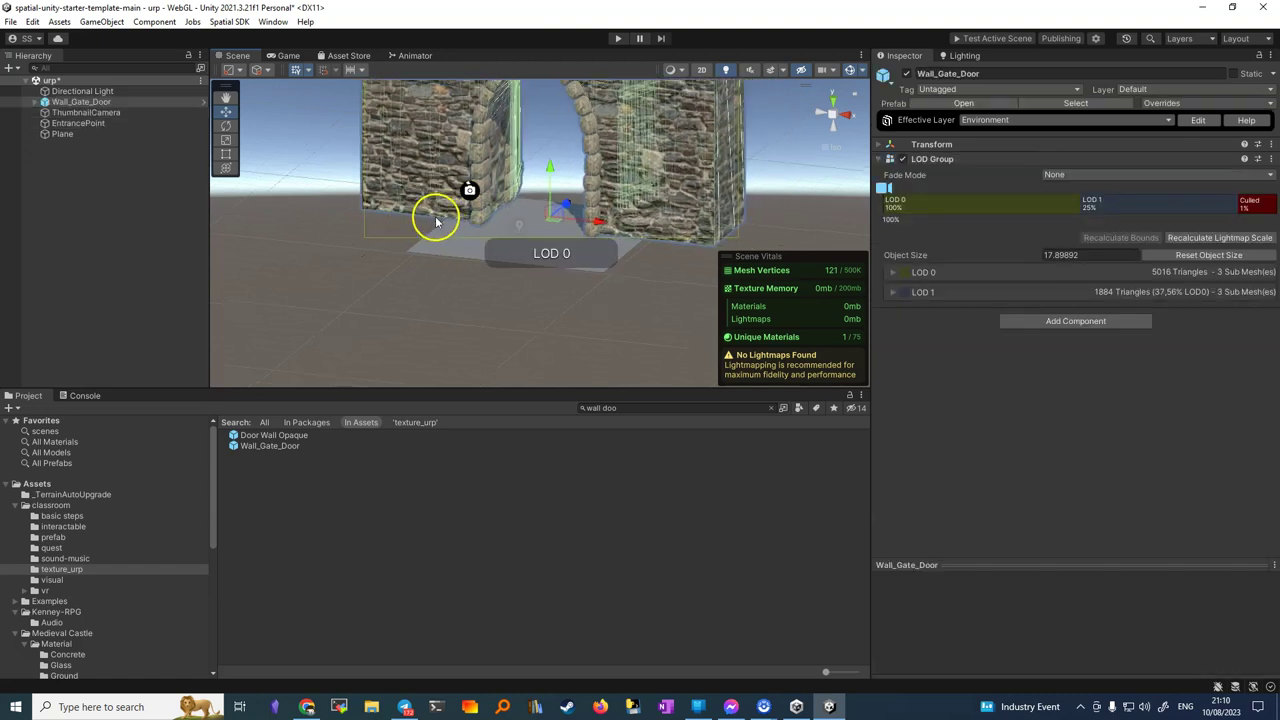
Step: Scale Wall_Gate_Door uniformly to 0.2 so it fits on the plane, and save the urp scene
click(227, 156)
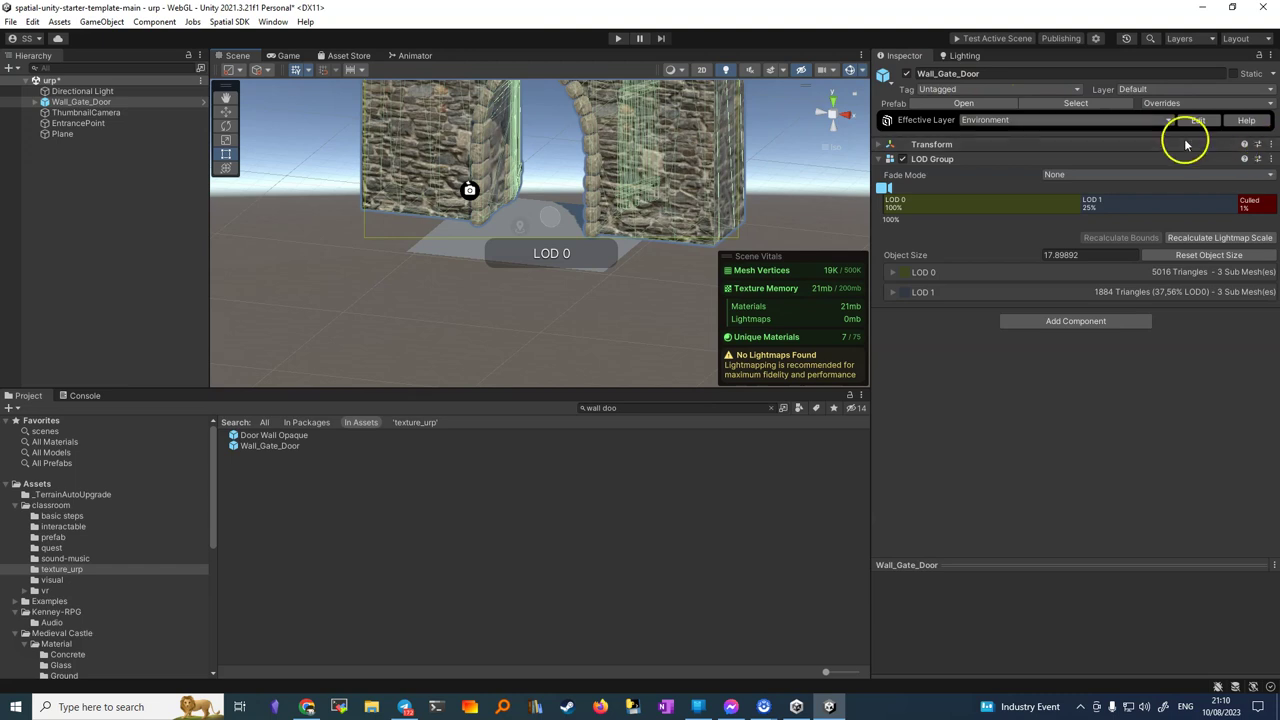
click(880, 146)
click(1032, 188)
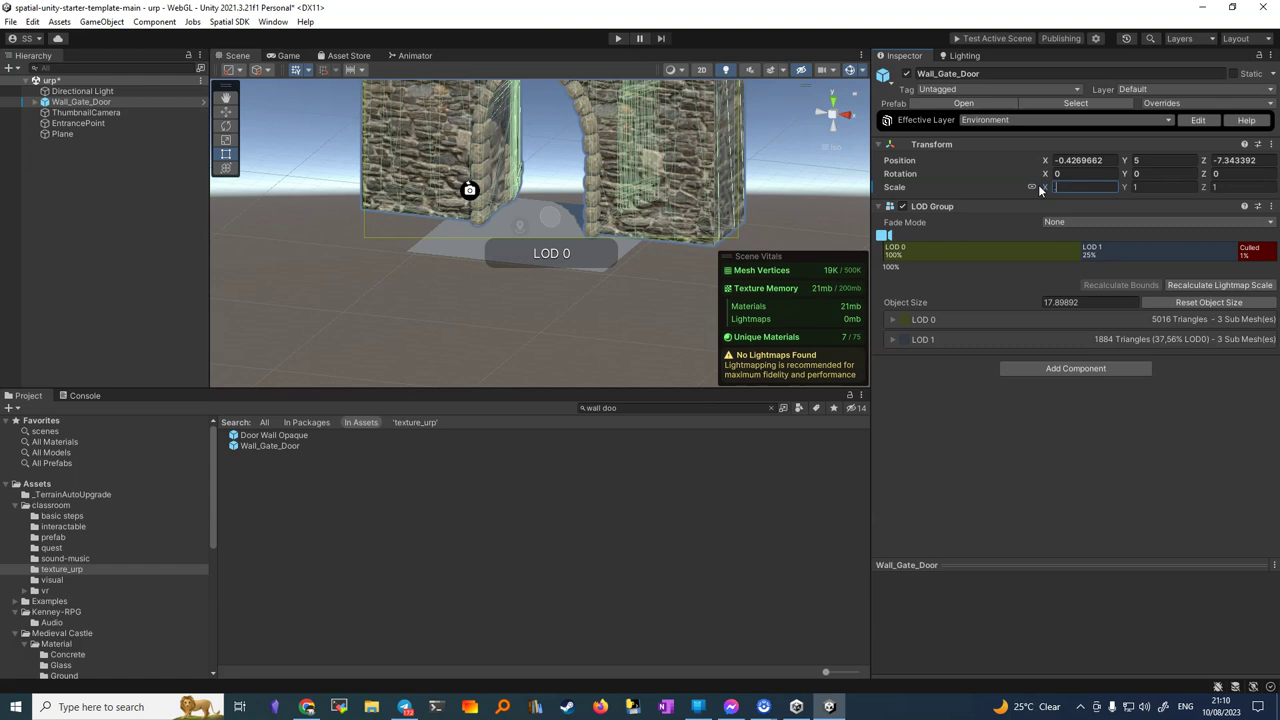
text(.1)
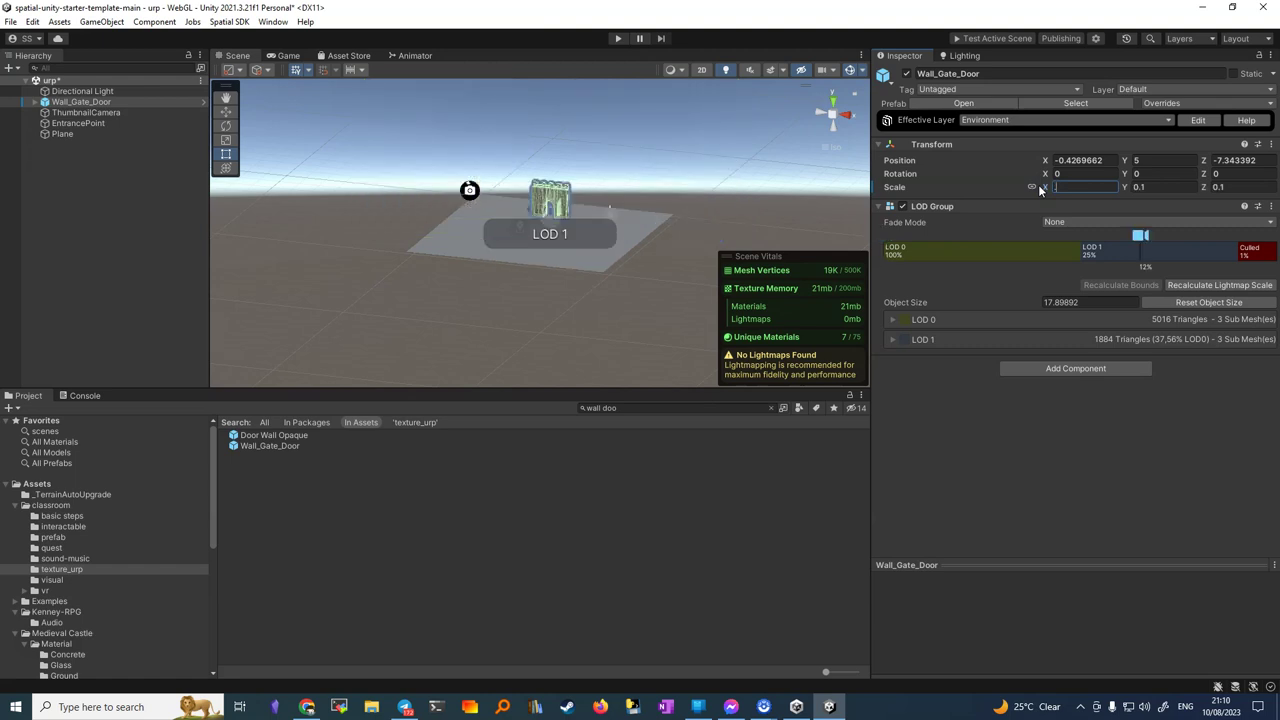
text(.5)
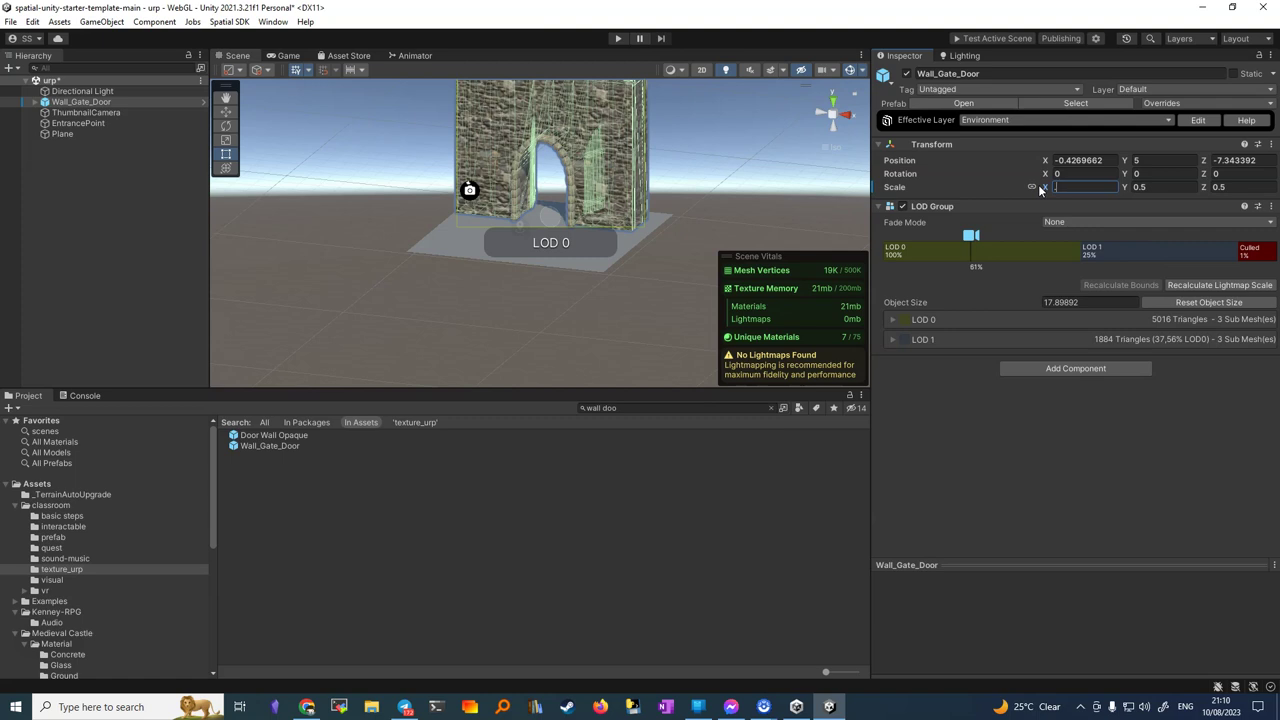
text(.2)
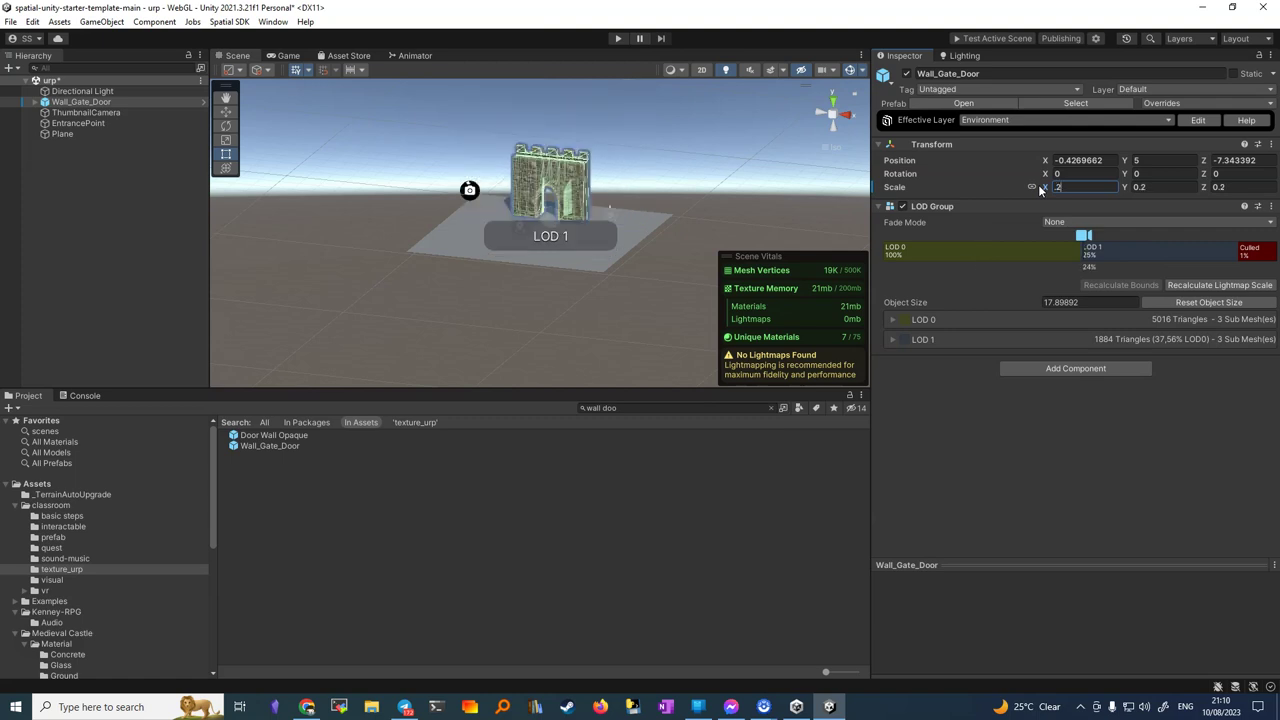
scroll(510, 180, up, 6)
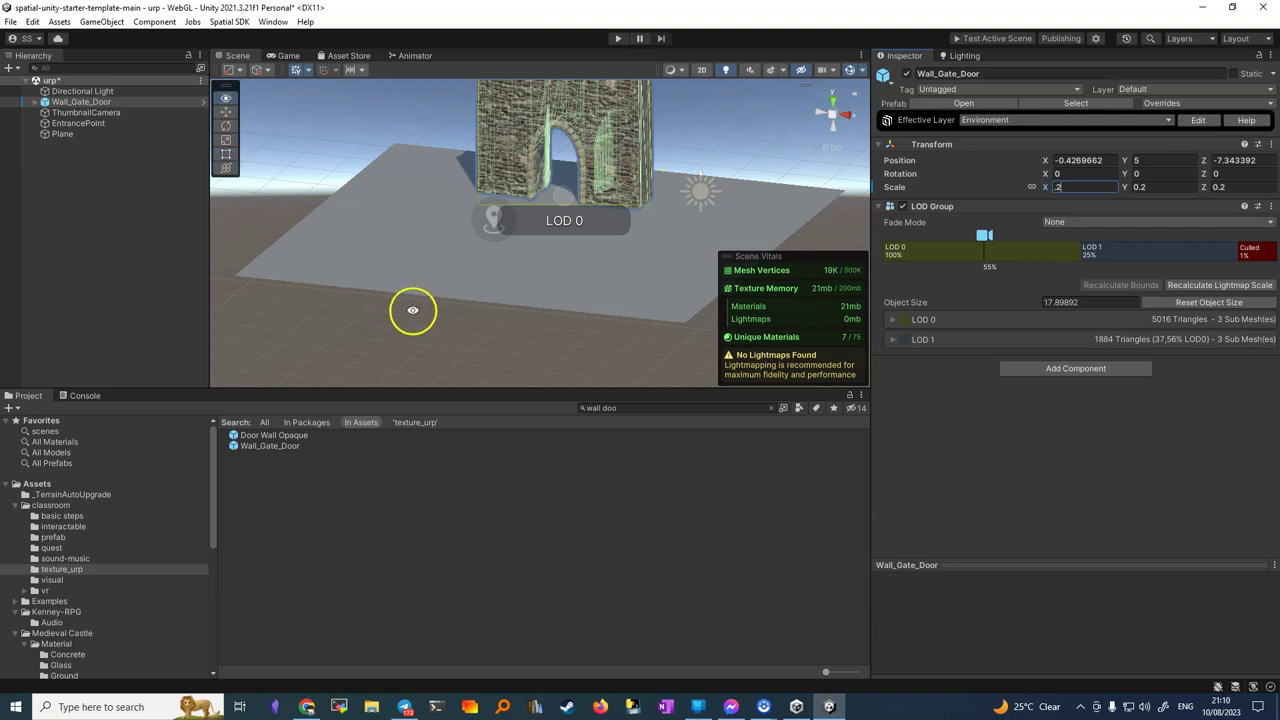
alt+drag(443, 251, 575, 288)
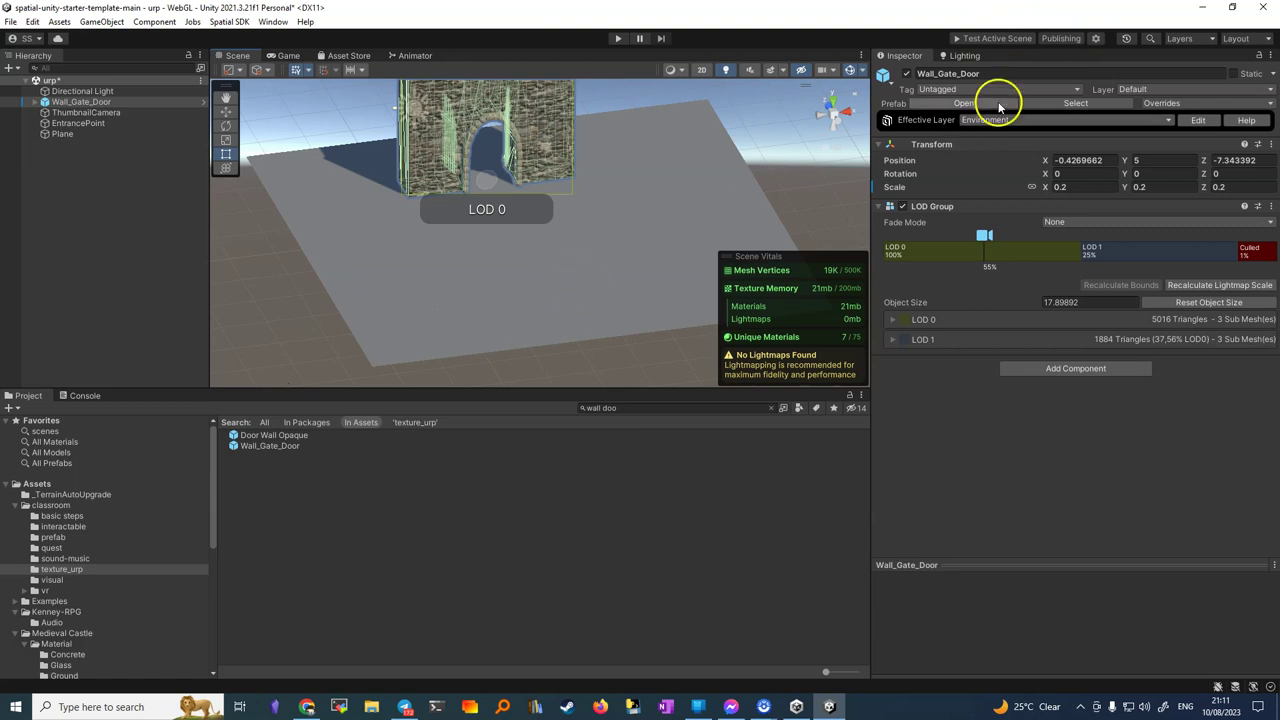
click(86, 197)
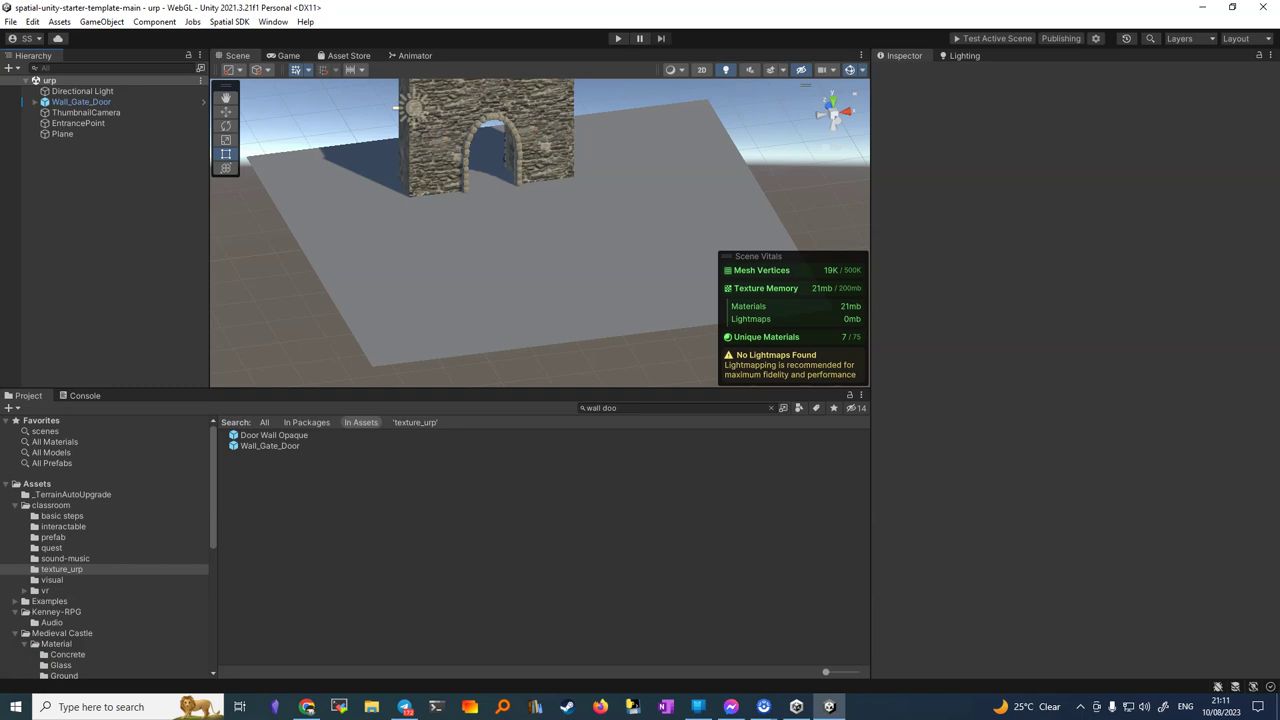
key(alt+Tab)
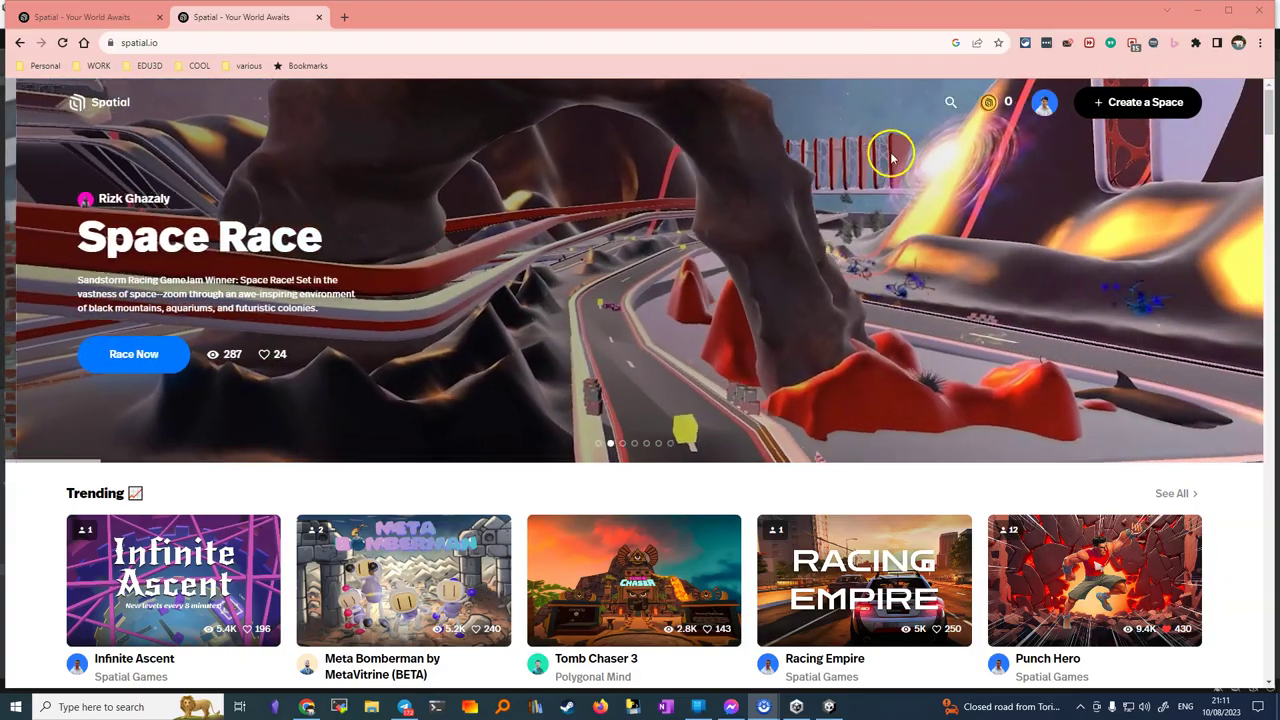
mouse_move(704, 563)
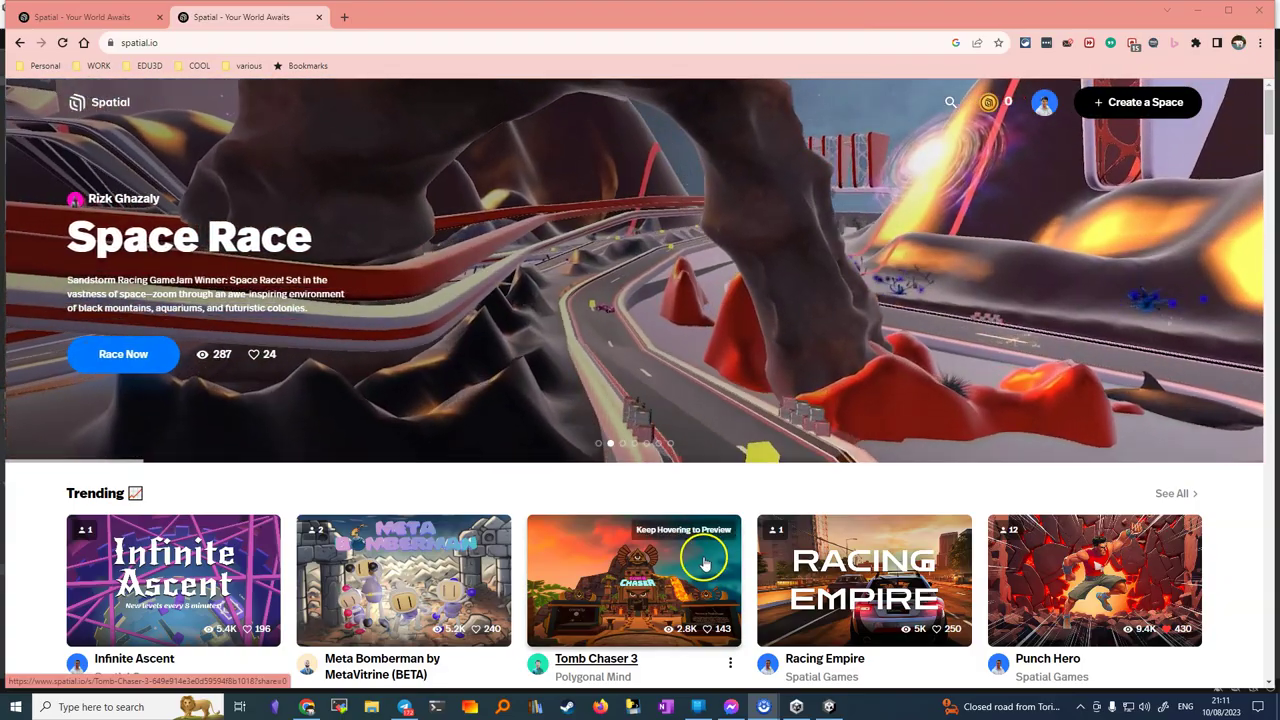
click(828, 706)
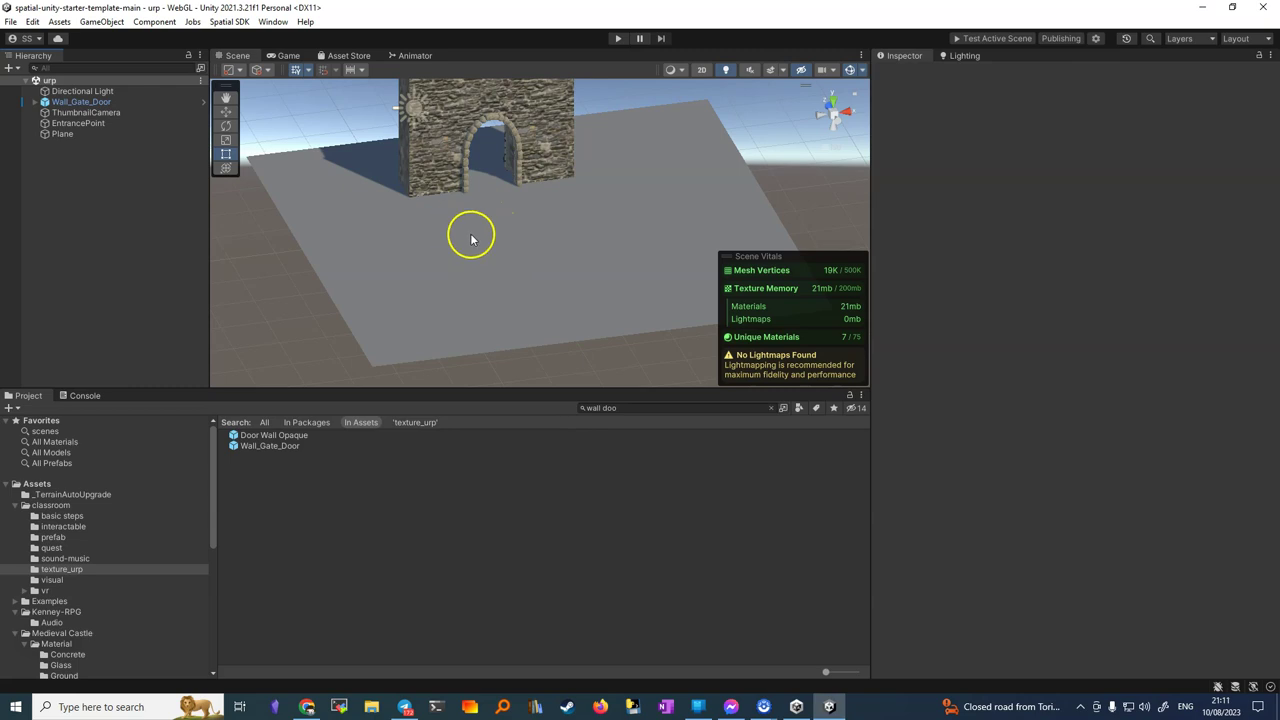
Step: Move EntrancePoint over the plane in front of the gate, to about X -0.13, Y 6.45, Z -10.65
click(72, 124)
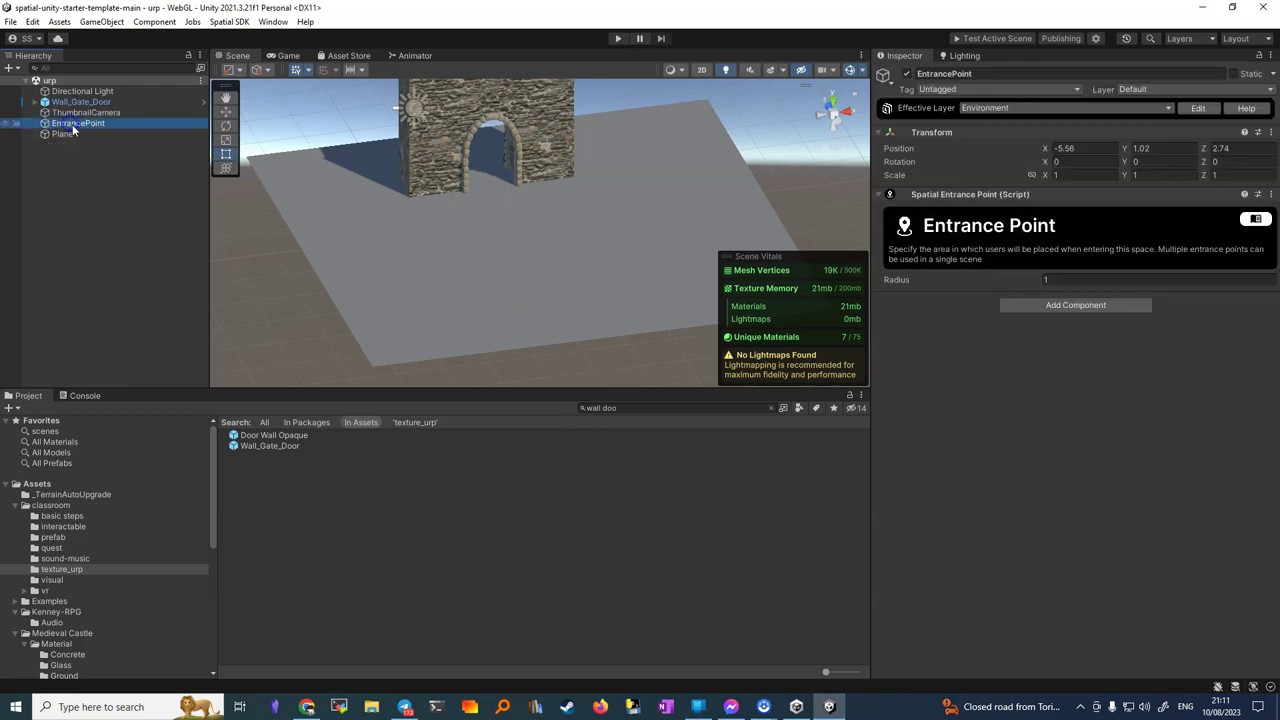
double_click(74, 124)
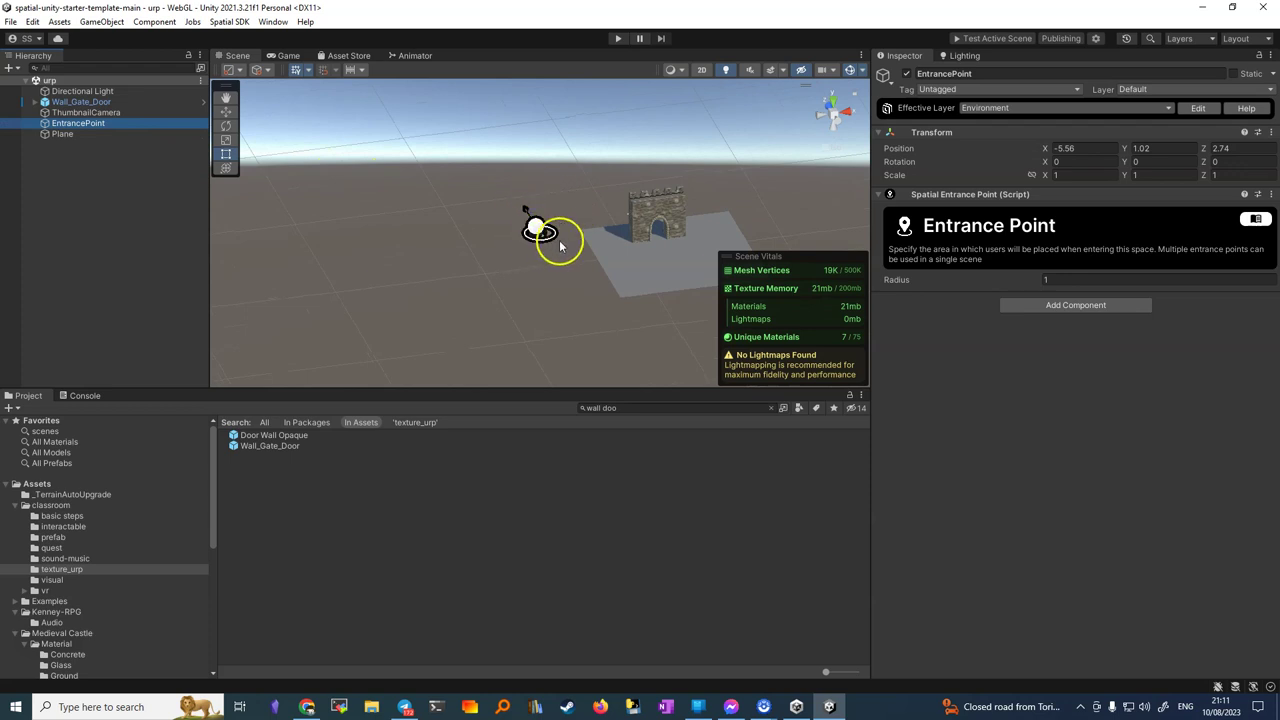
click(832, 103)
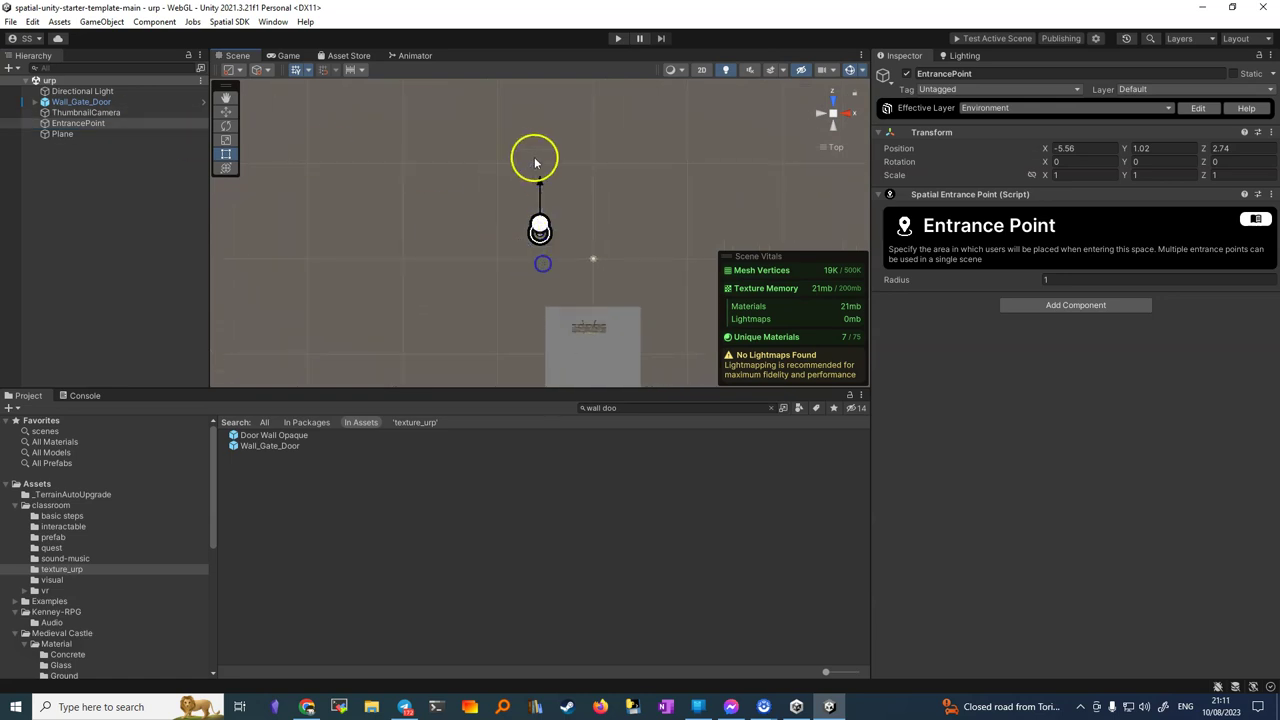
click(226, 111)
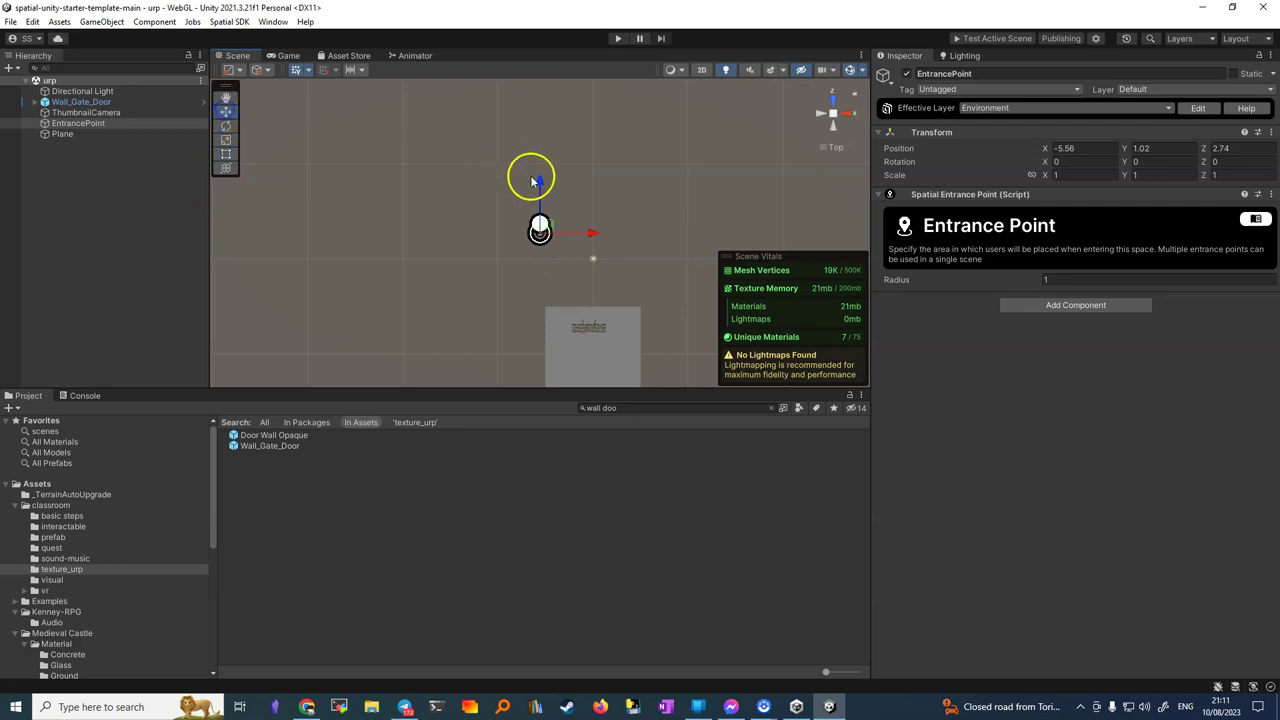
drag(536, 181, 631, 339)
scroll(595, 329, down, 1)
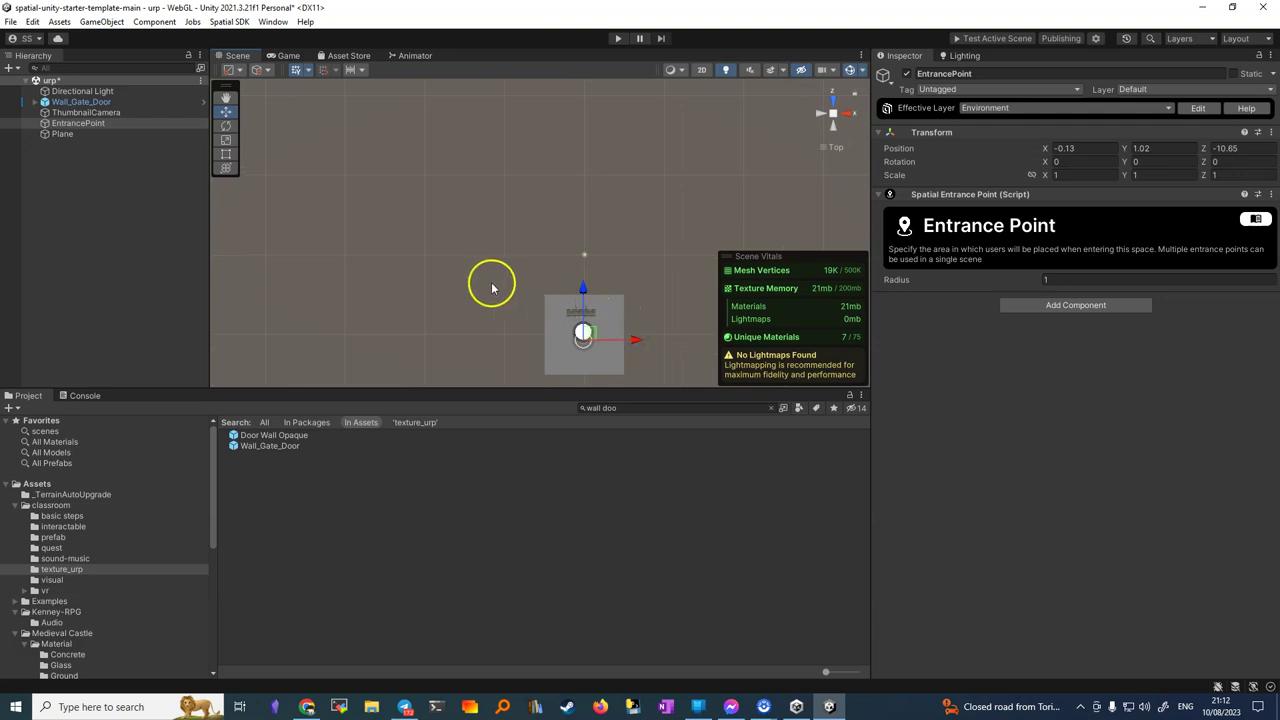
alt+drag(489, 283, 478, 708)
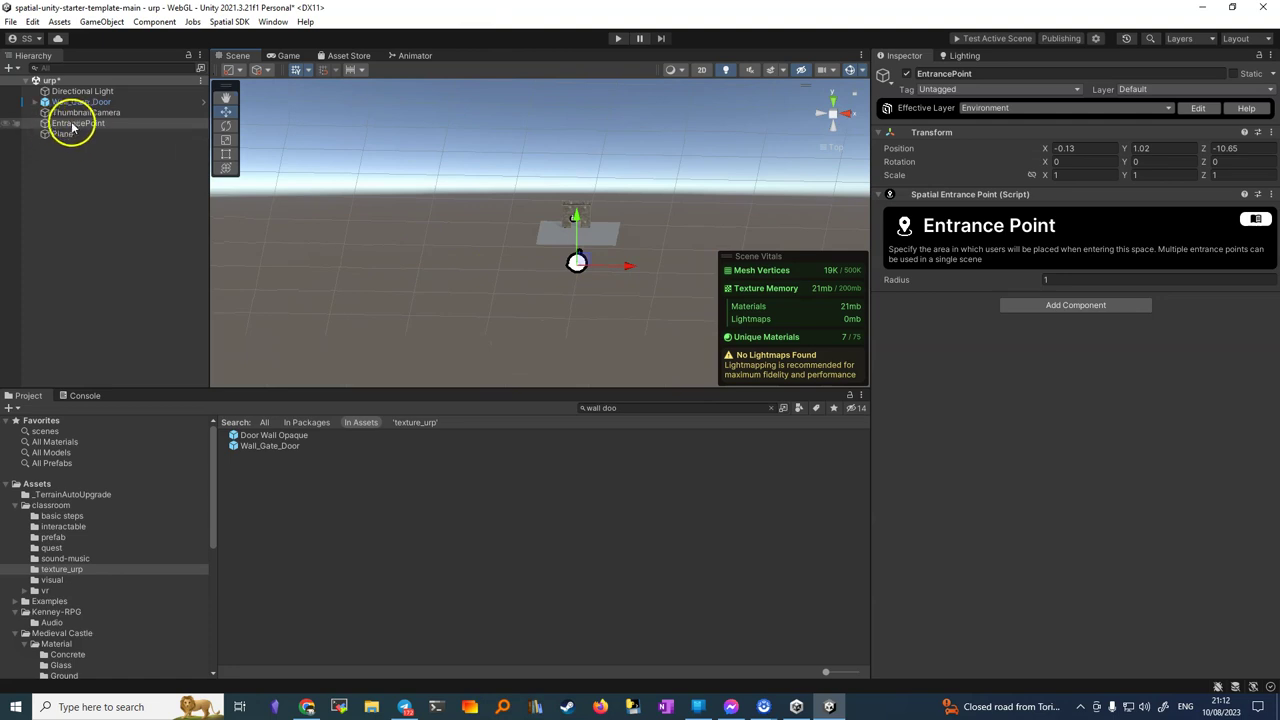
drag(578, 222, 578, 188)
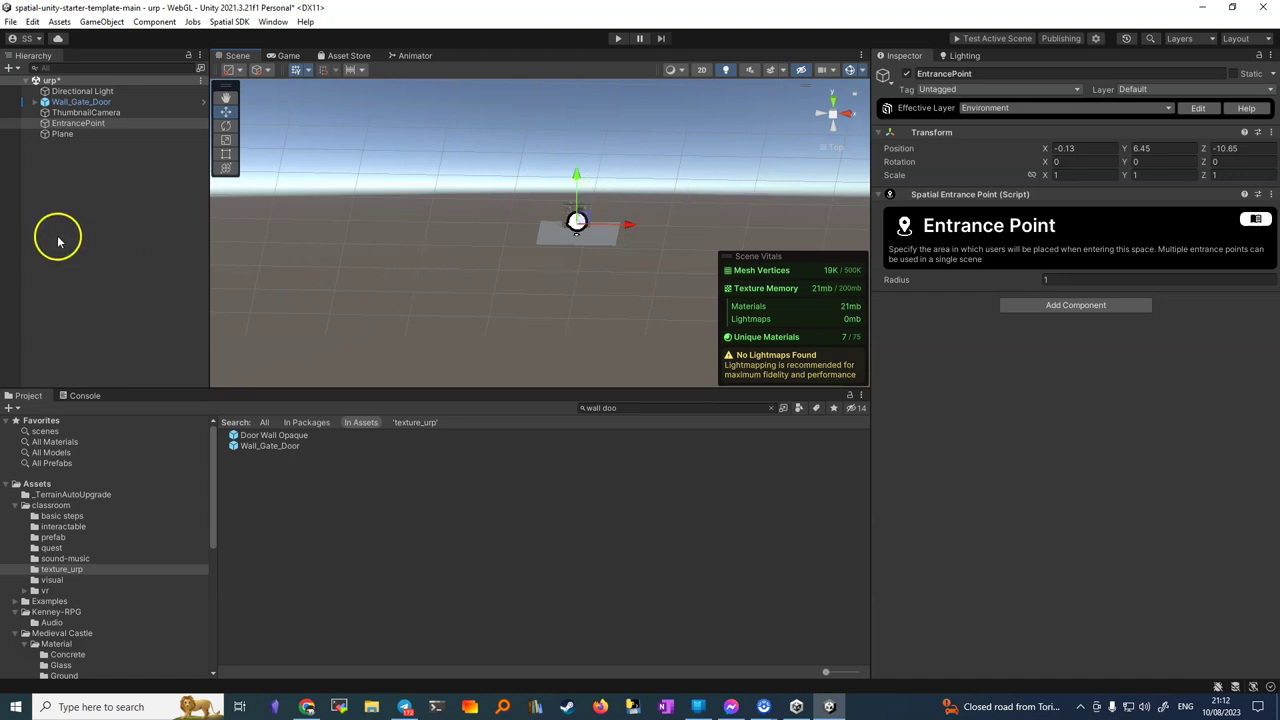
Step: Recheck the "just a plane" space package for issues in the Spatial Portal, then close the portal
click(1094, 39)
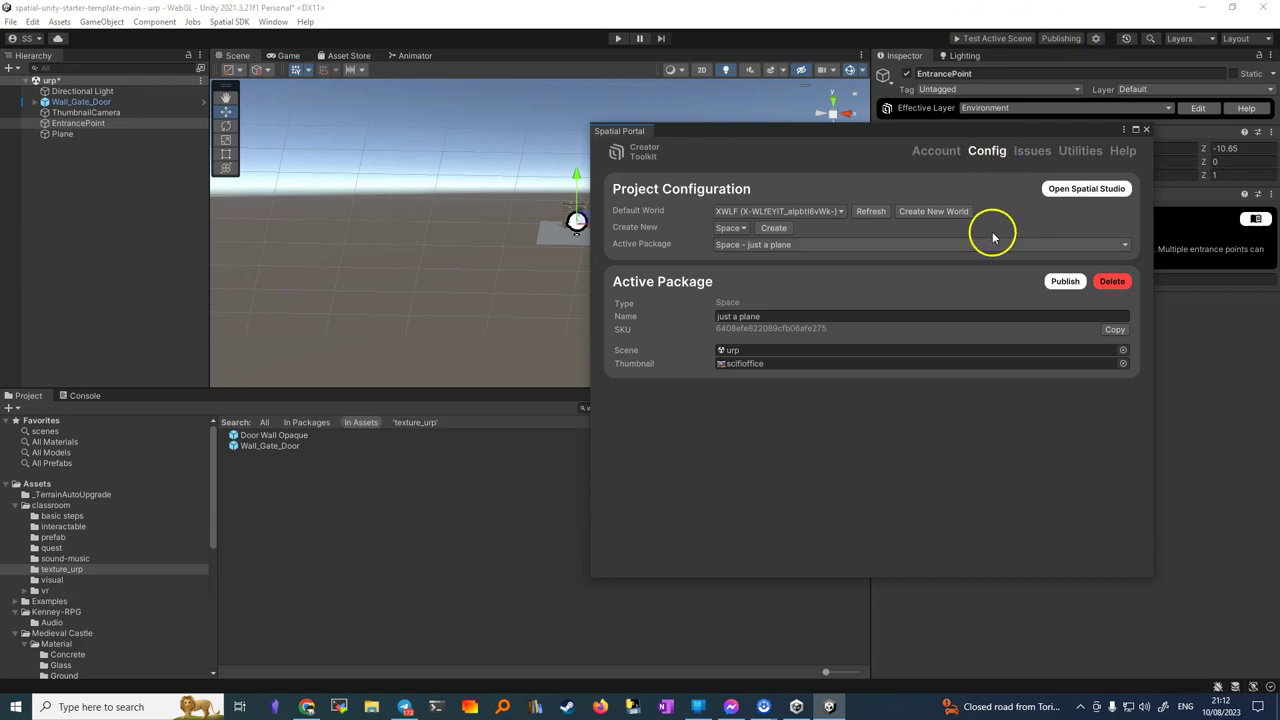
click(1035, 151)
click(648, 299)
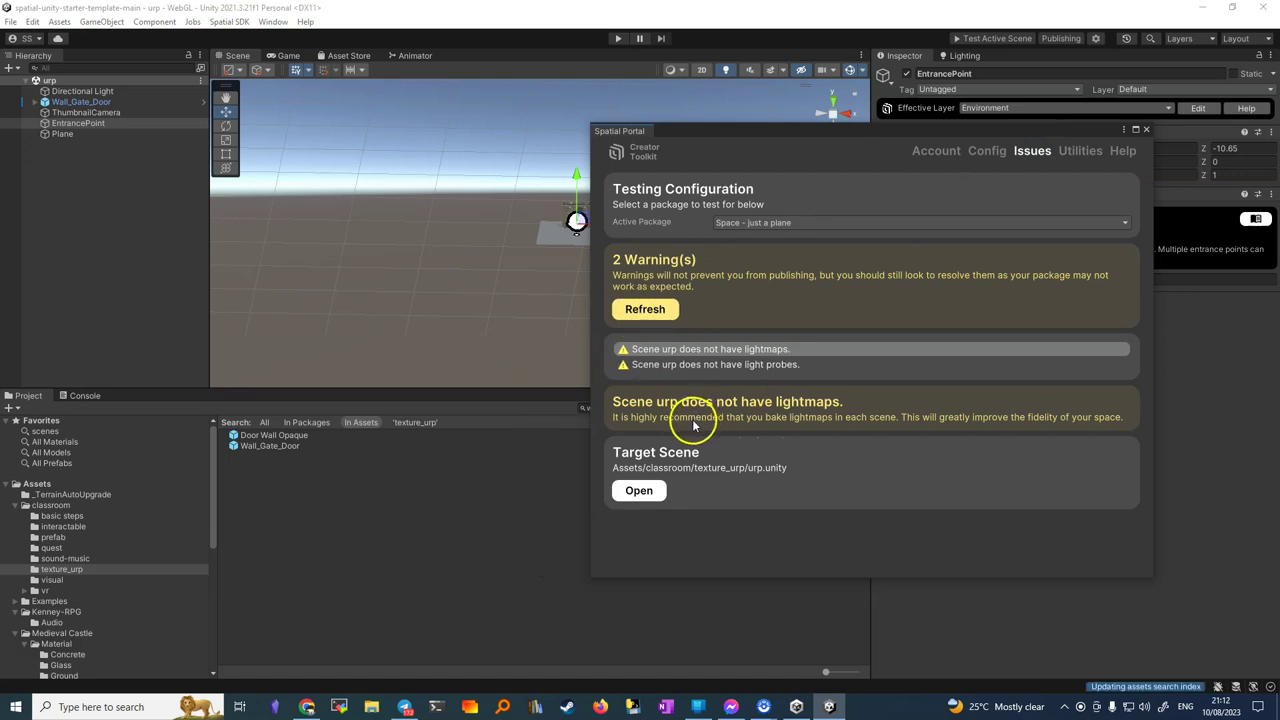
click(1147, 131)
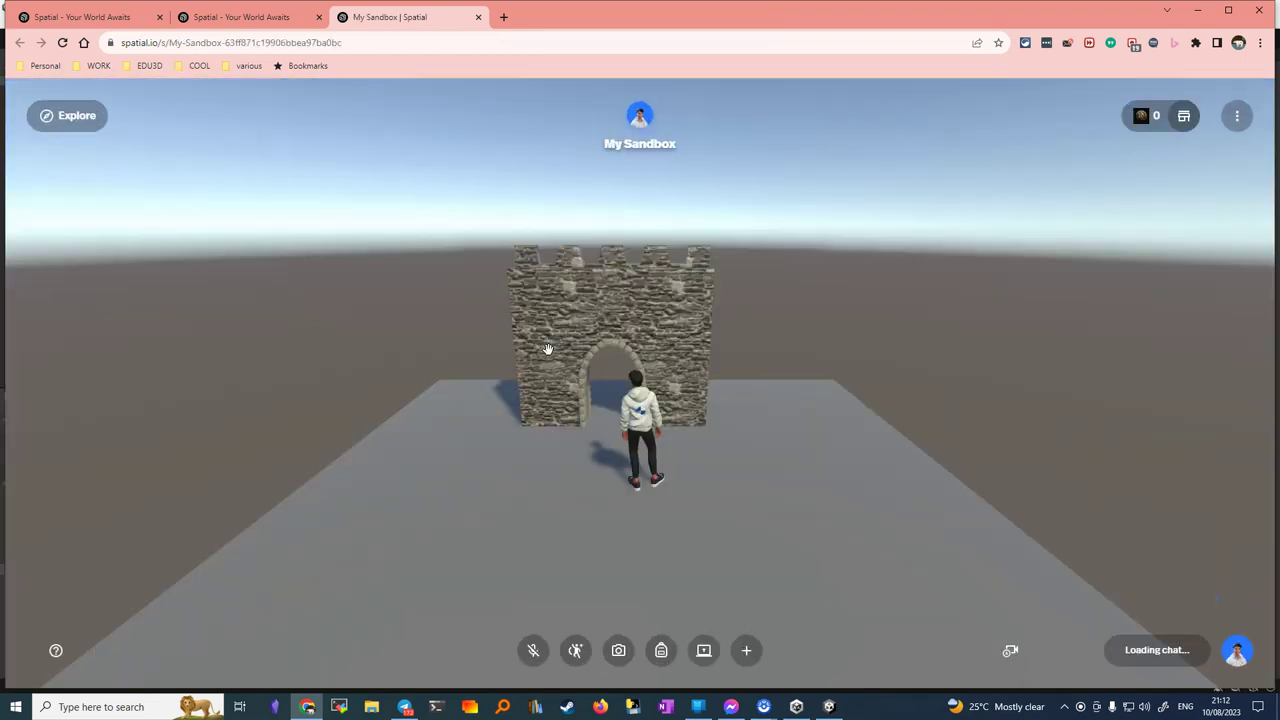
Step: In the browser's My Sandbox space, walk the avatar around the castle gate and examine its stone and wooden door textures from all sides
key(a)
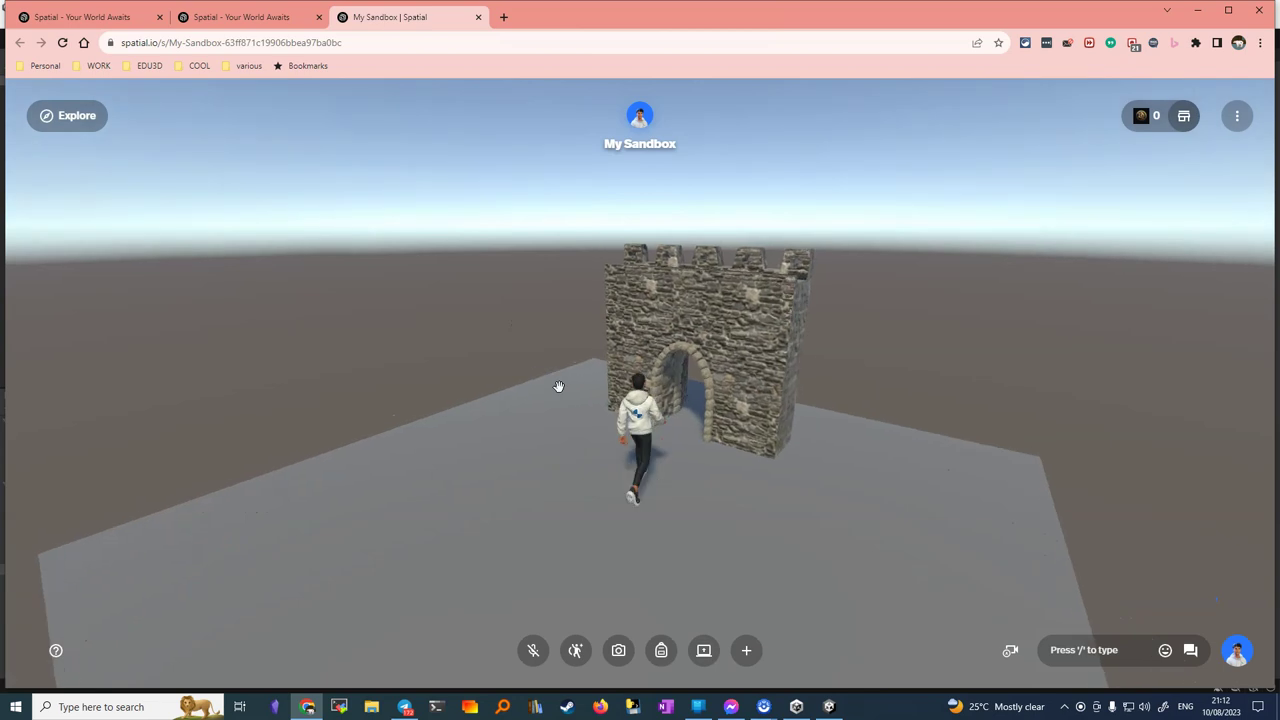
key(a)
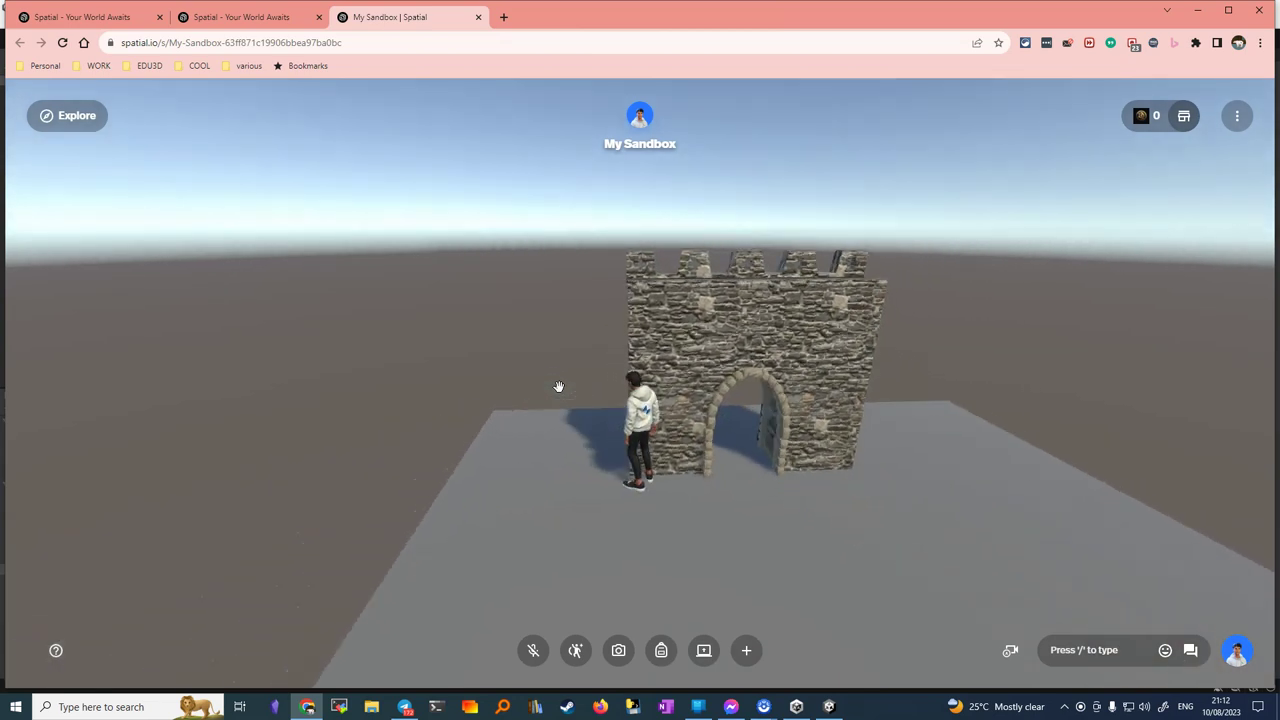
key(a)
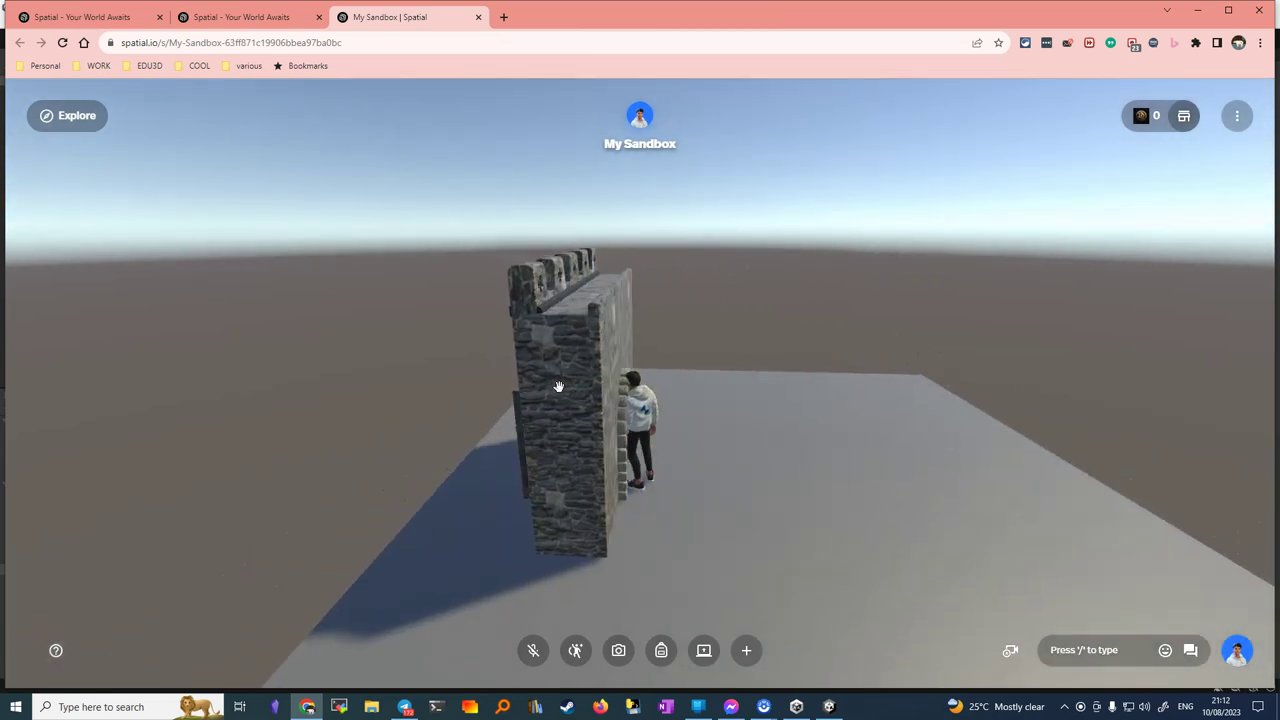
key(a)
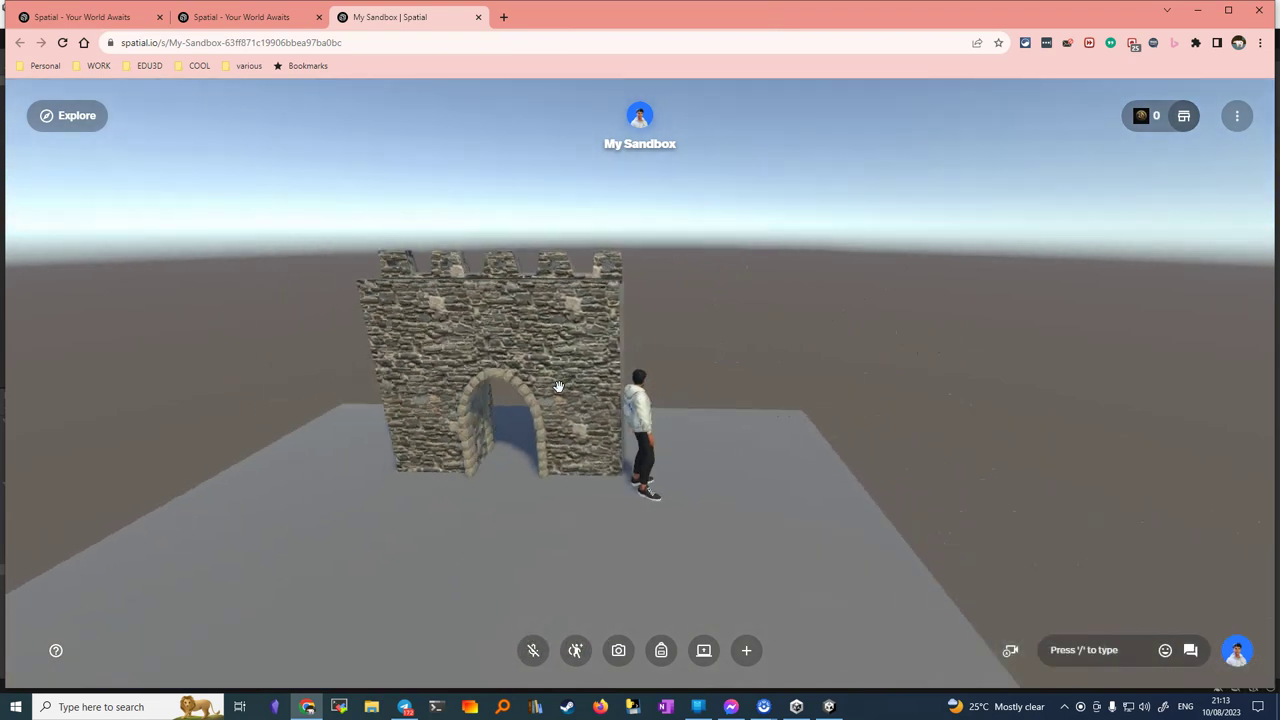
key(a)
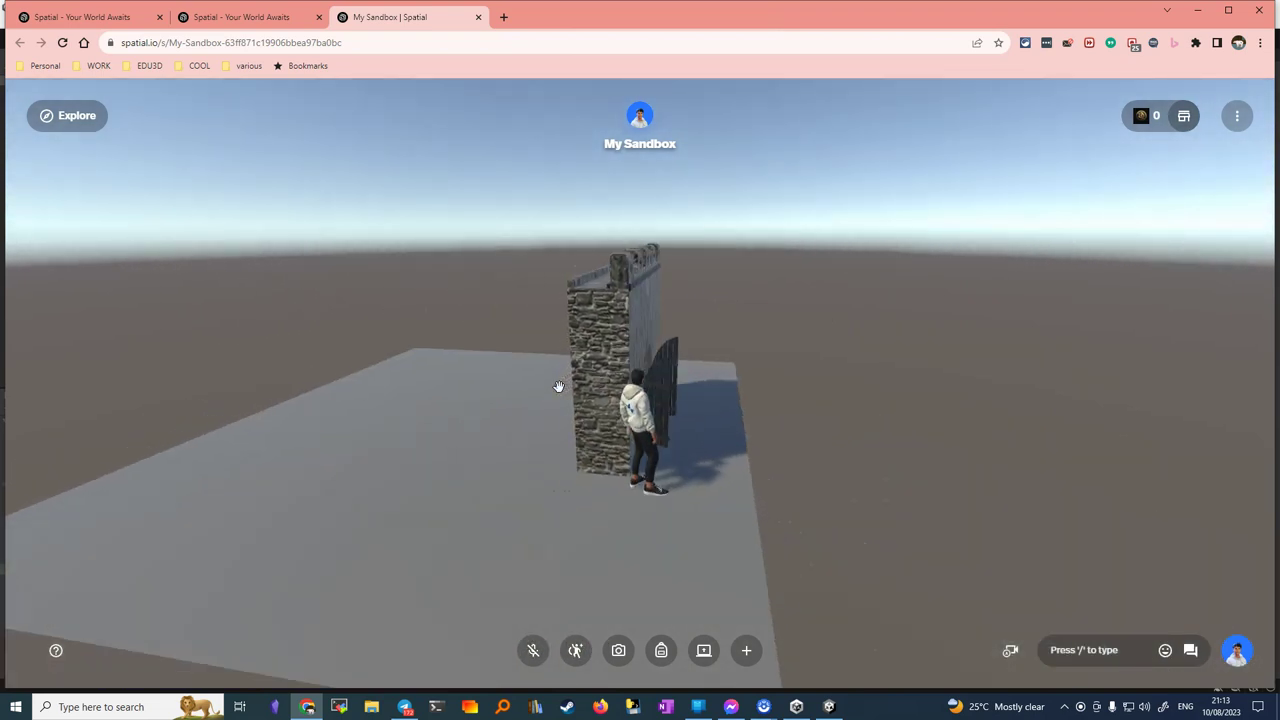
key(a)
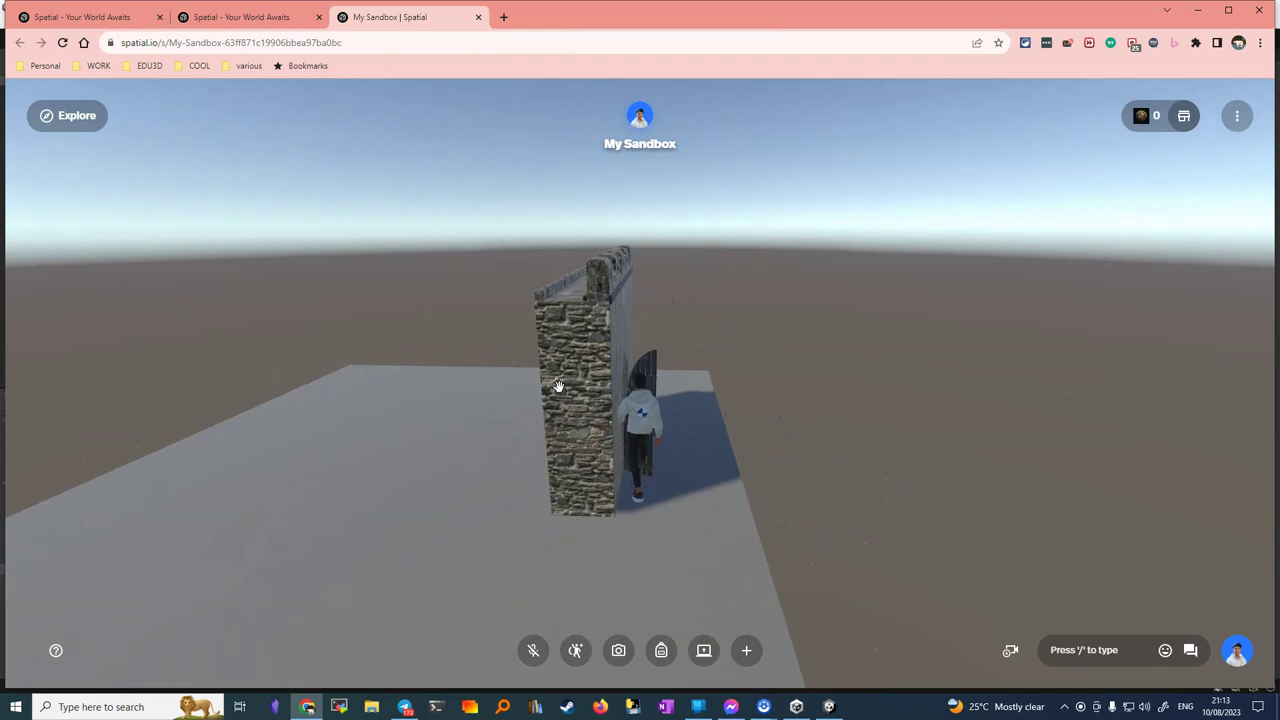
key(a)
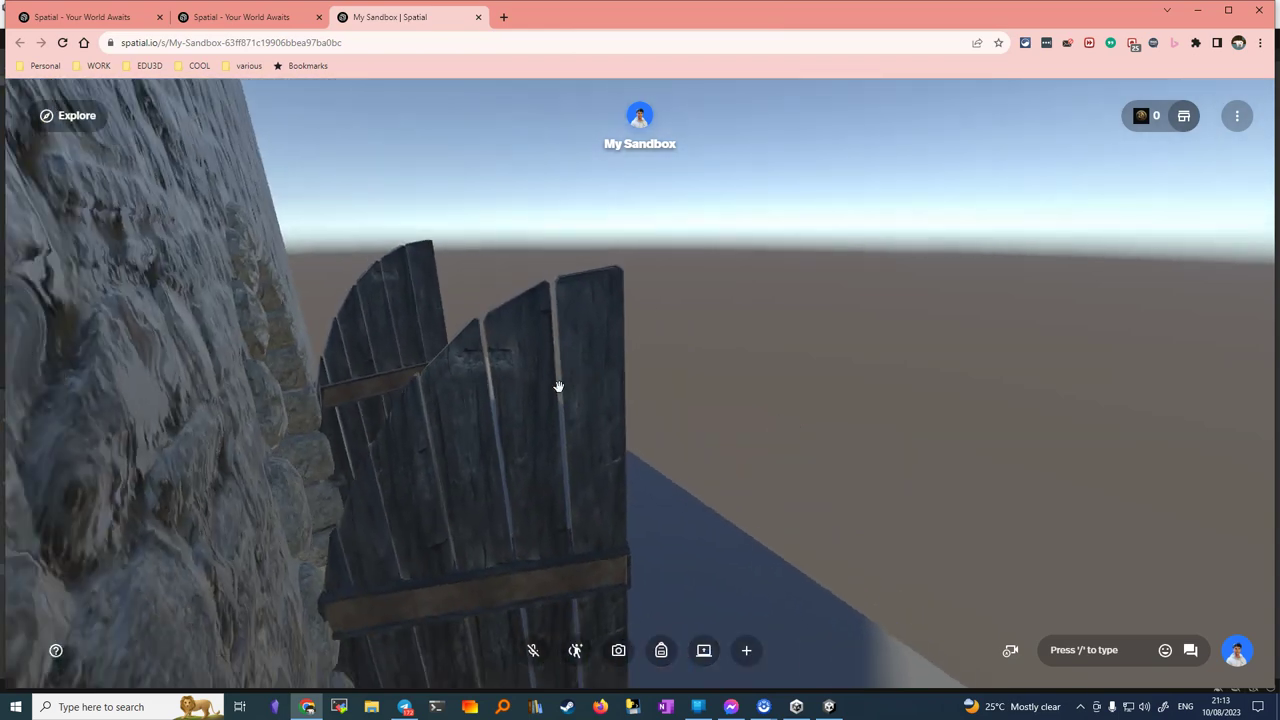
key(a)
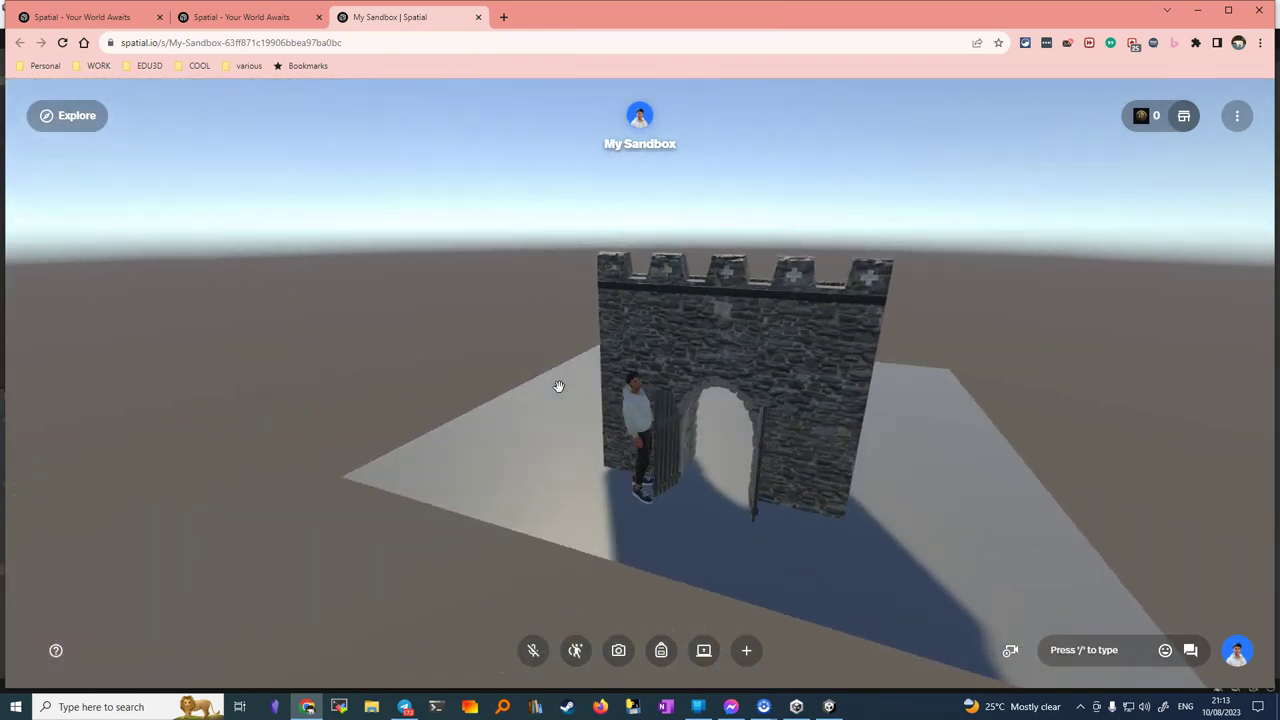
key(a)
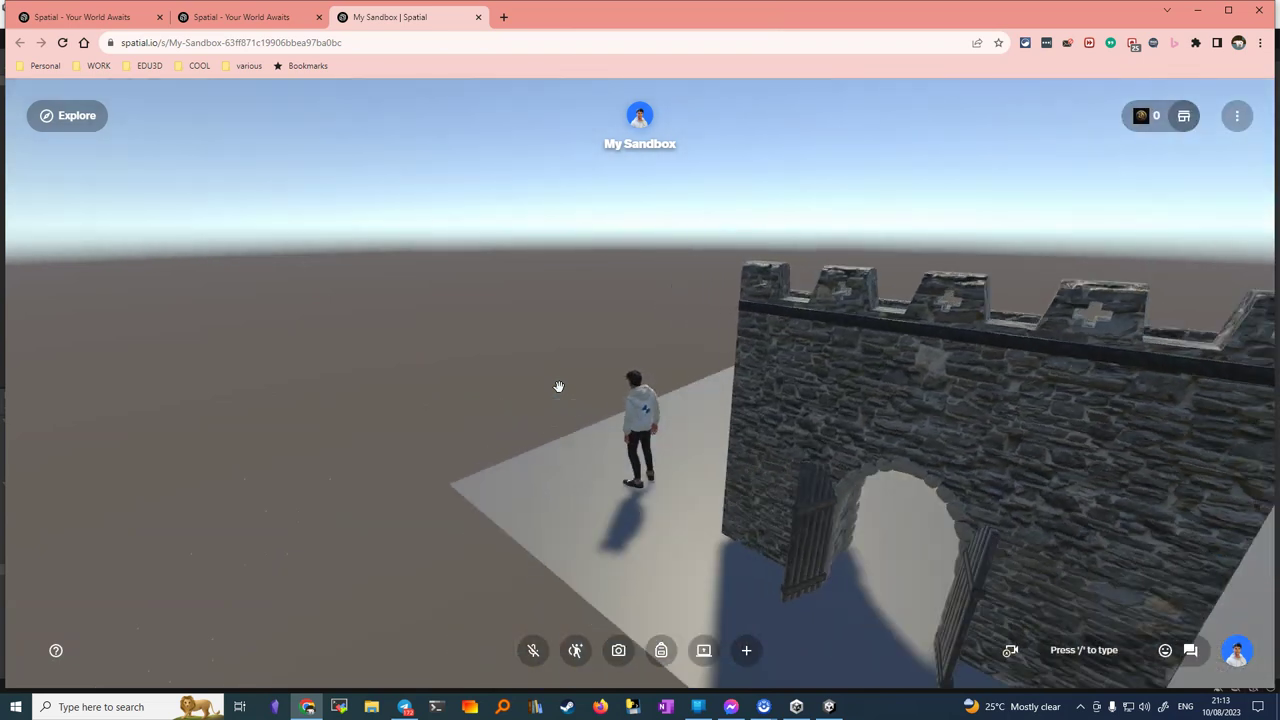
key(a)
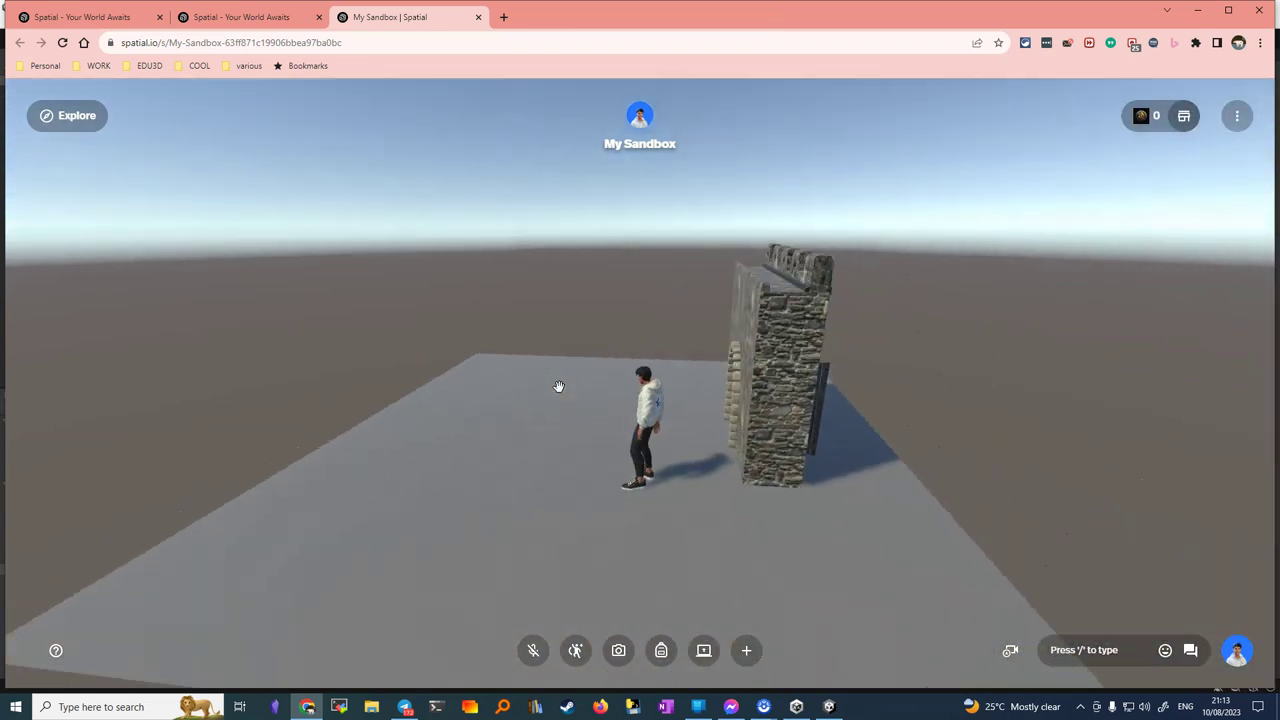
Step: Circle the castle gate with the avatar in My Sandbox again, checking its side walls, battlements and archway from near and far
key(a)
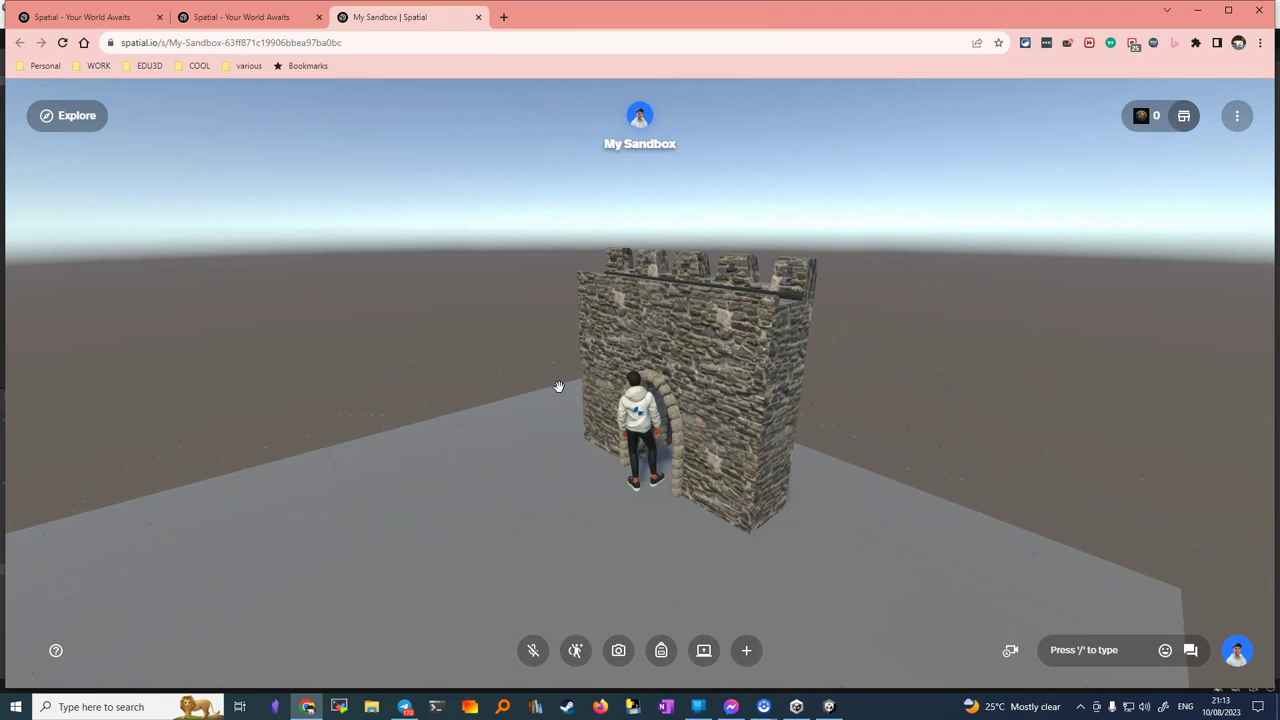
key(a)
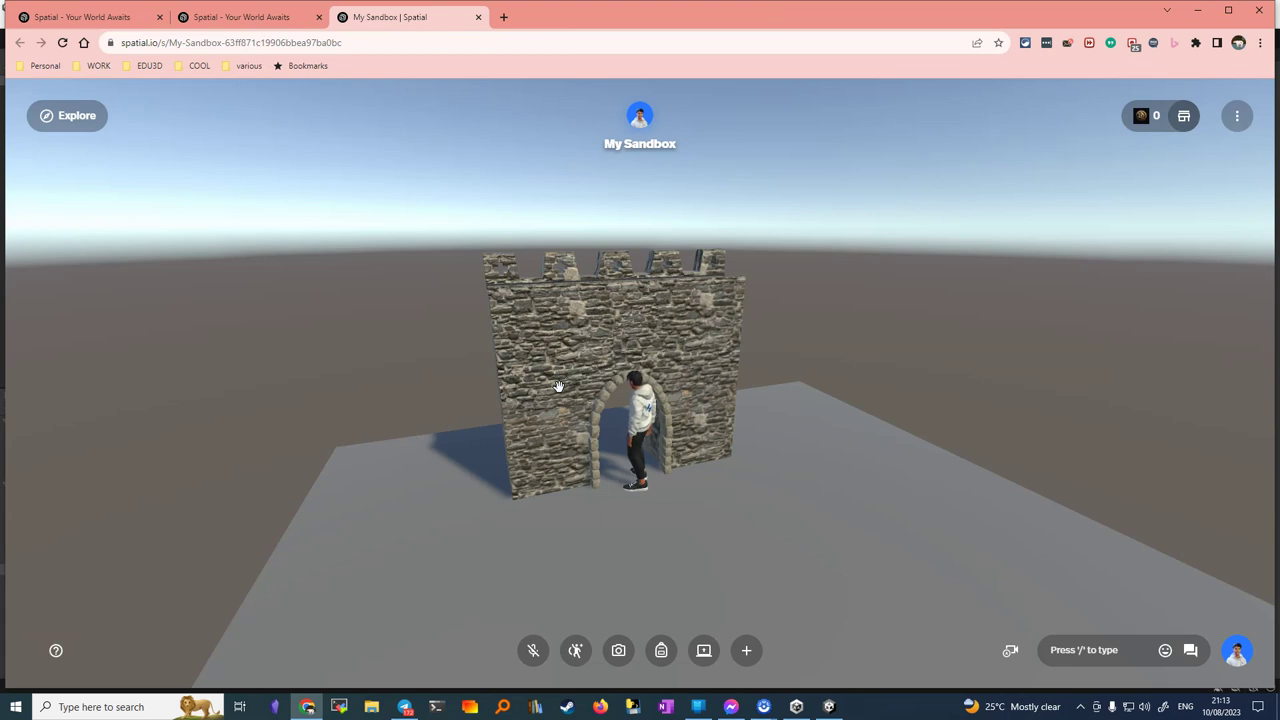
key(a)
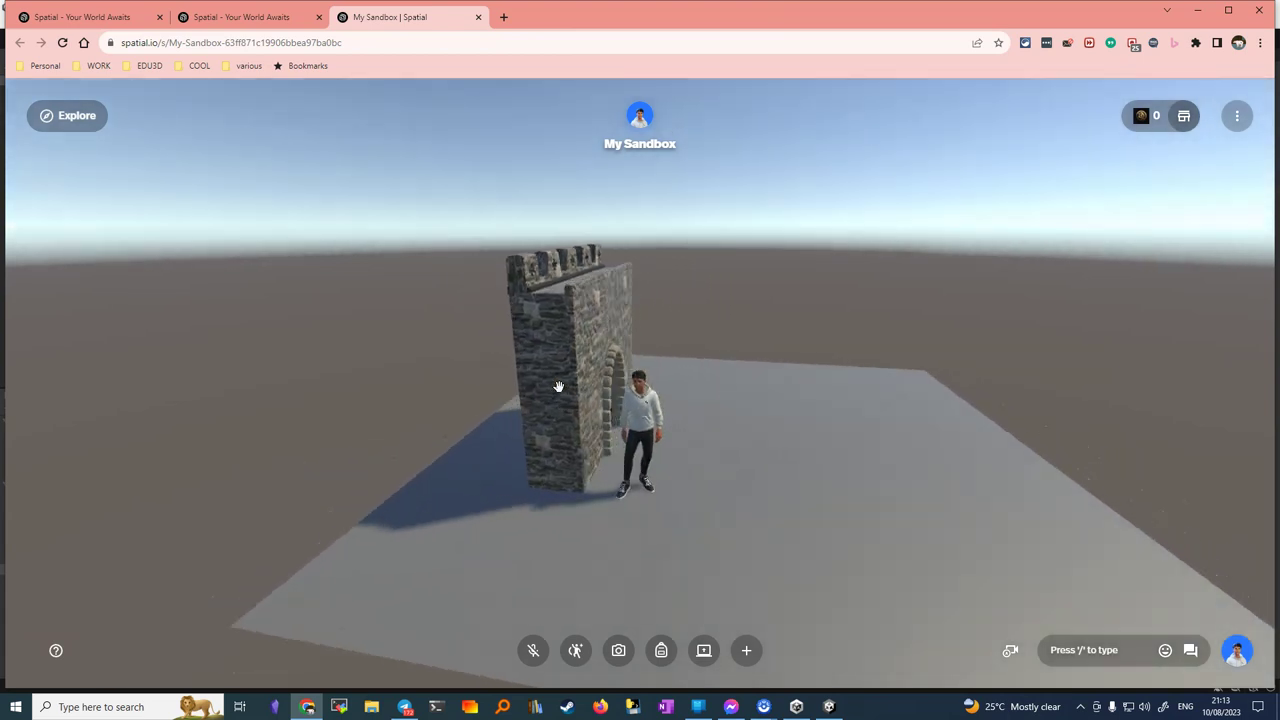
key(a)
key(w)
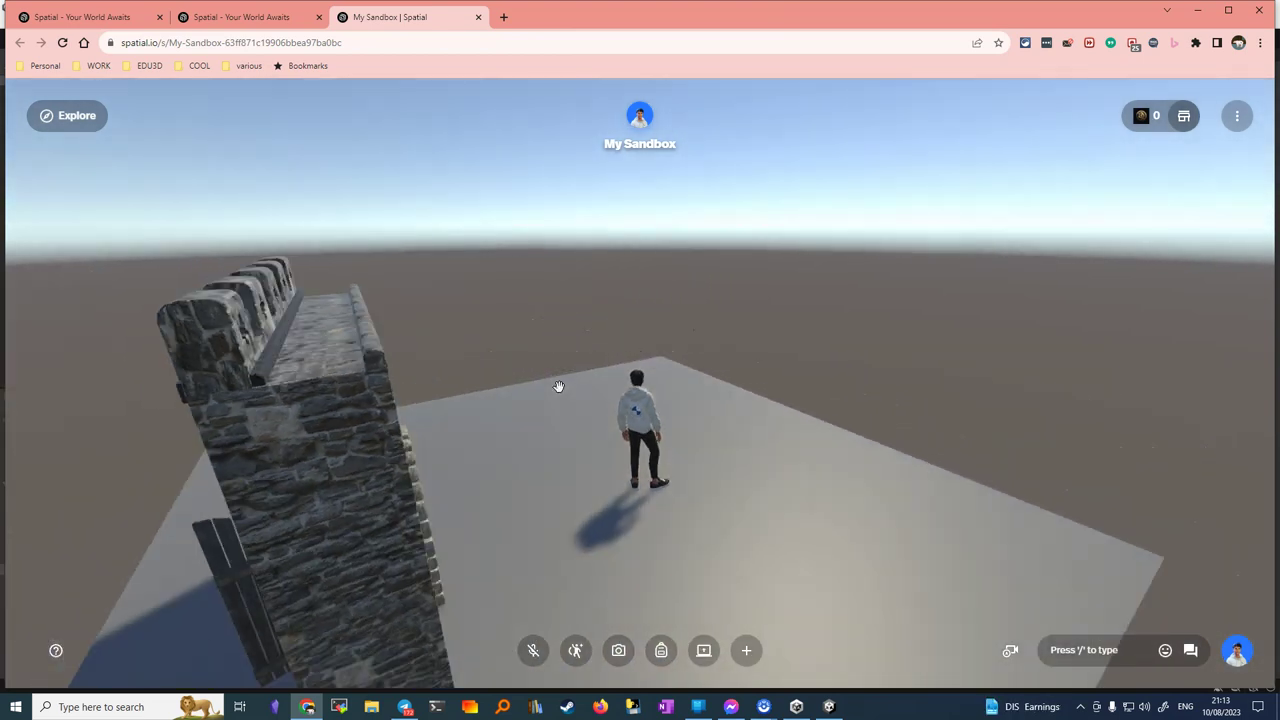
key(a)
key(w)
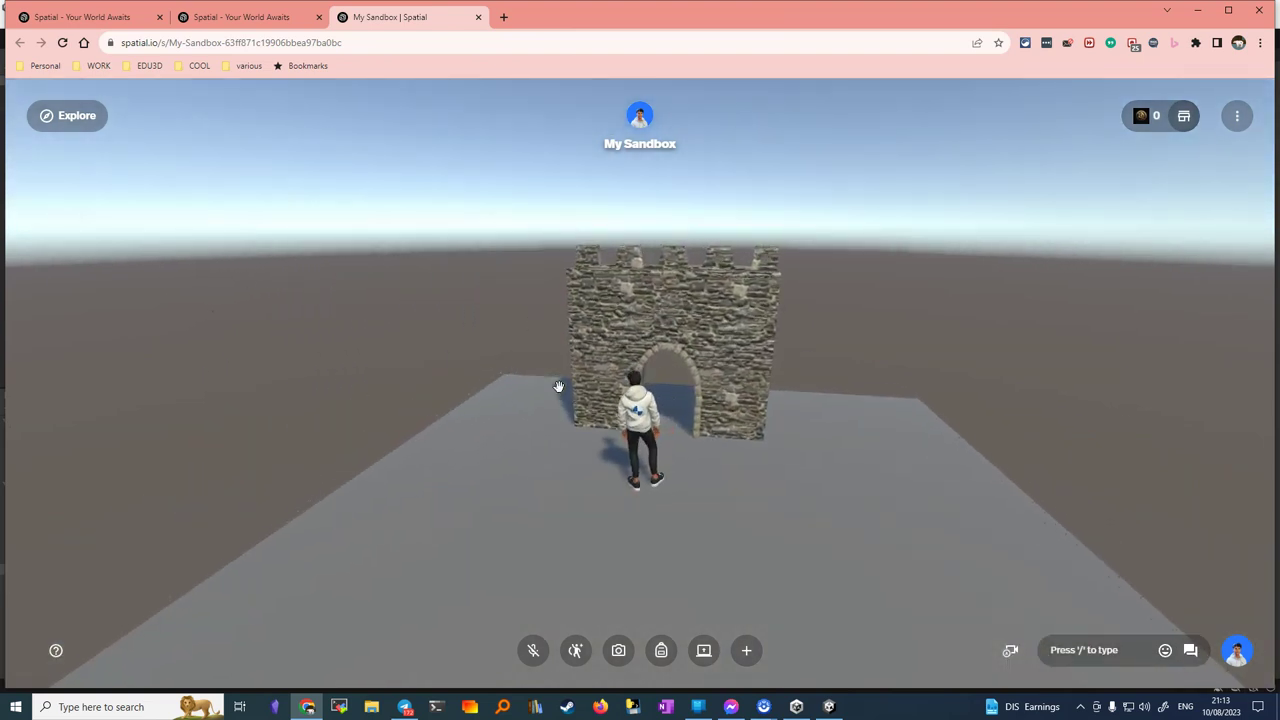
key(d)
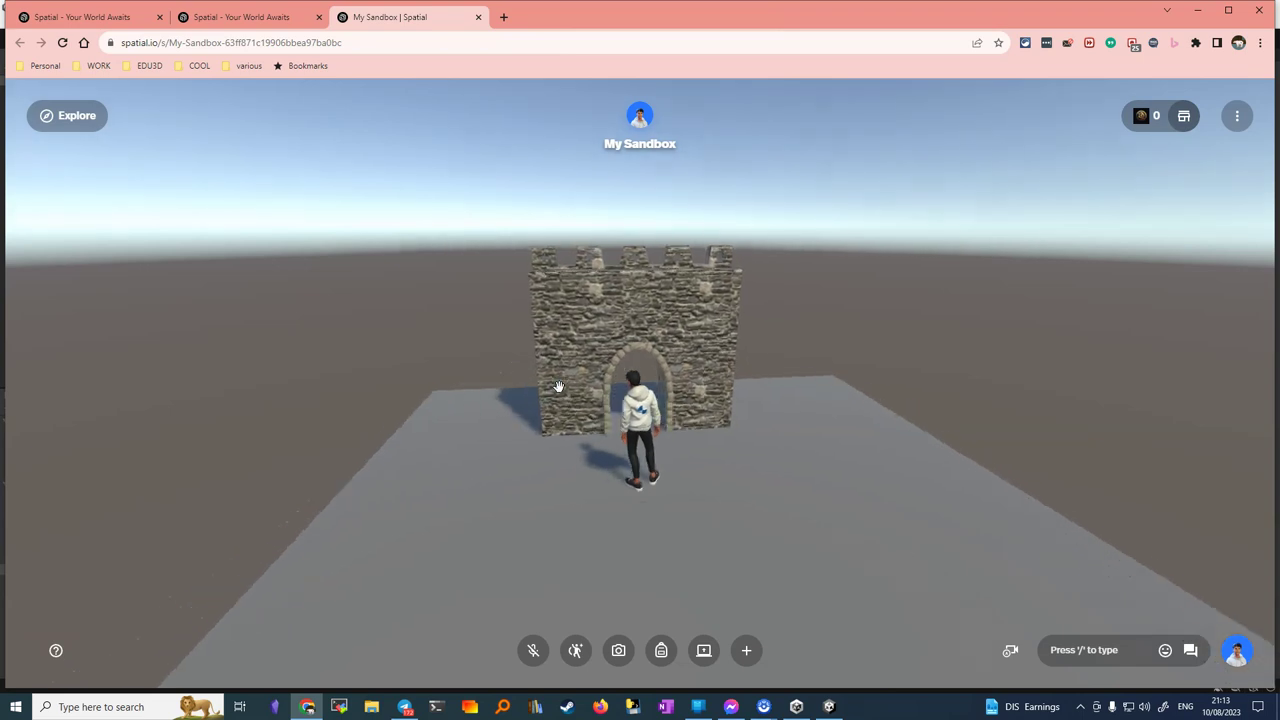
key(d)
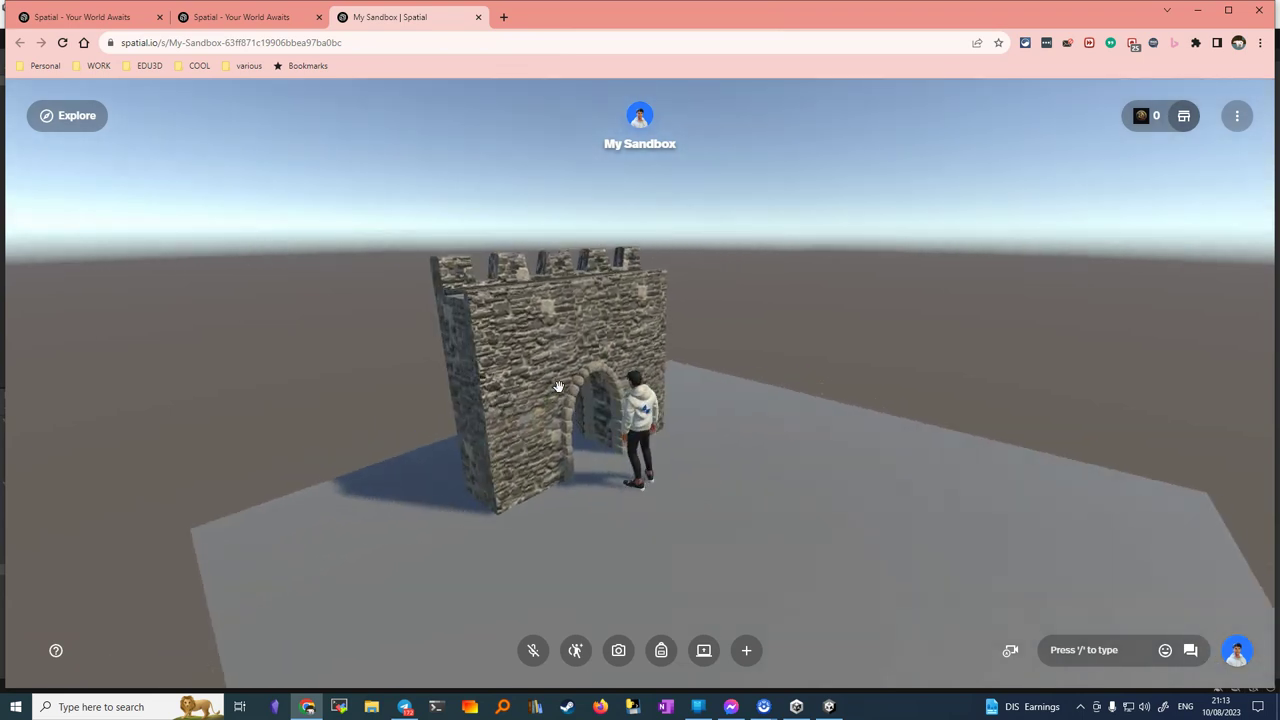
Step: Switch to Unity, expand the urp scene's object list, and select and frame Wall_Gate_Door
click(822, 707)
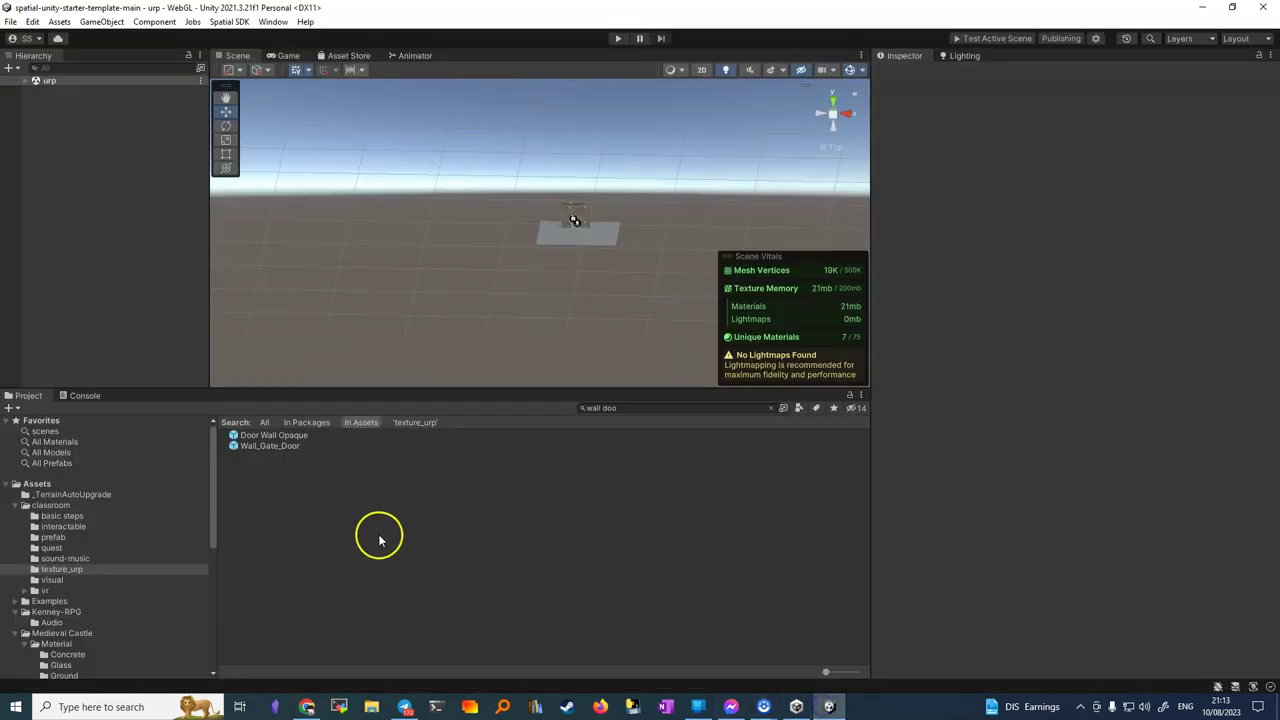
scroll(600, 247, up, 1)
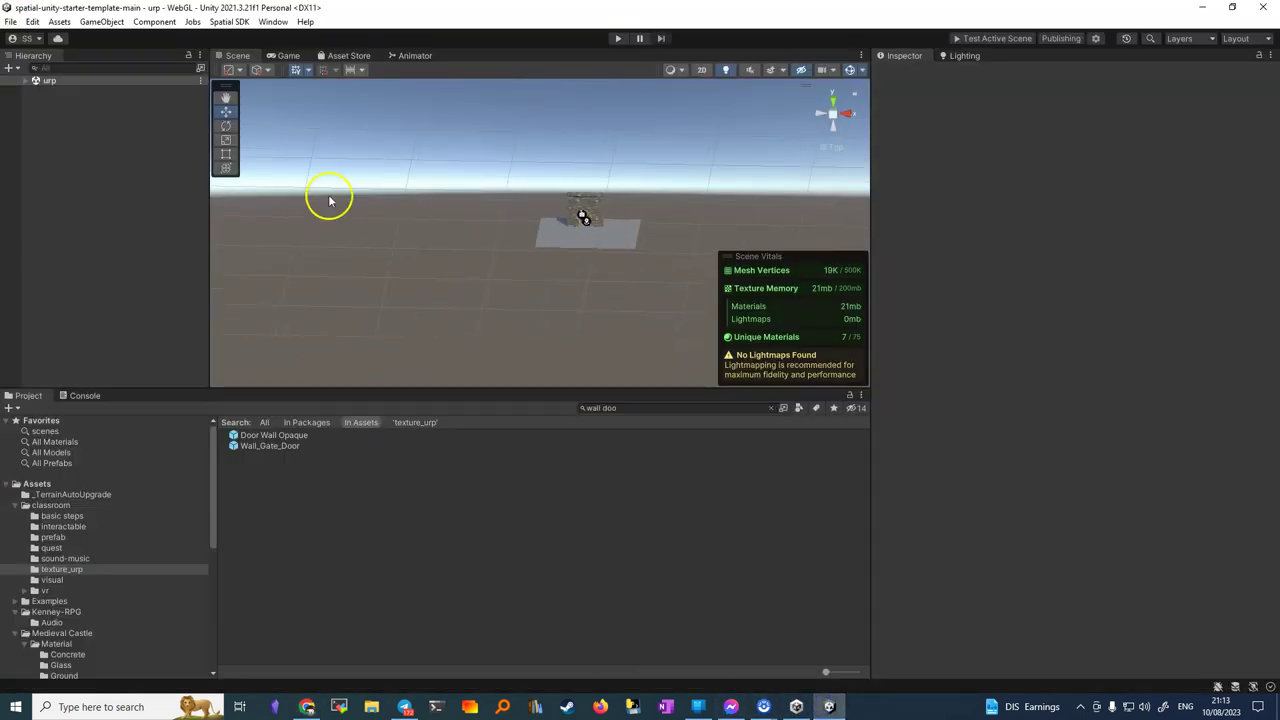
click(25, 80)
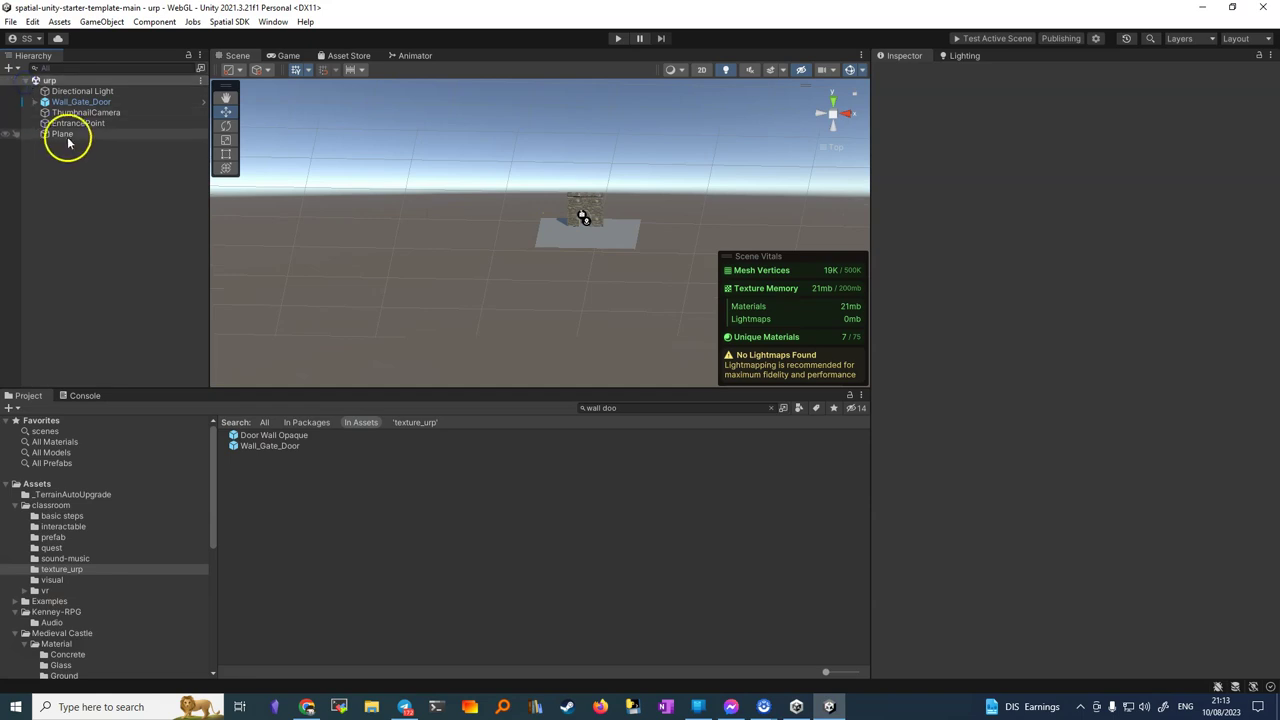
double_click(80, 101)
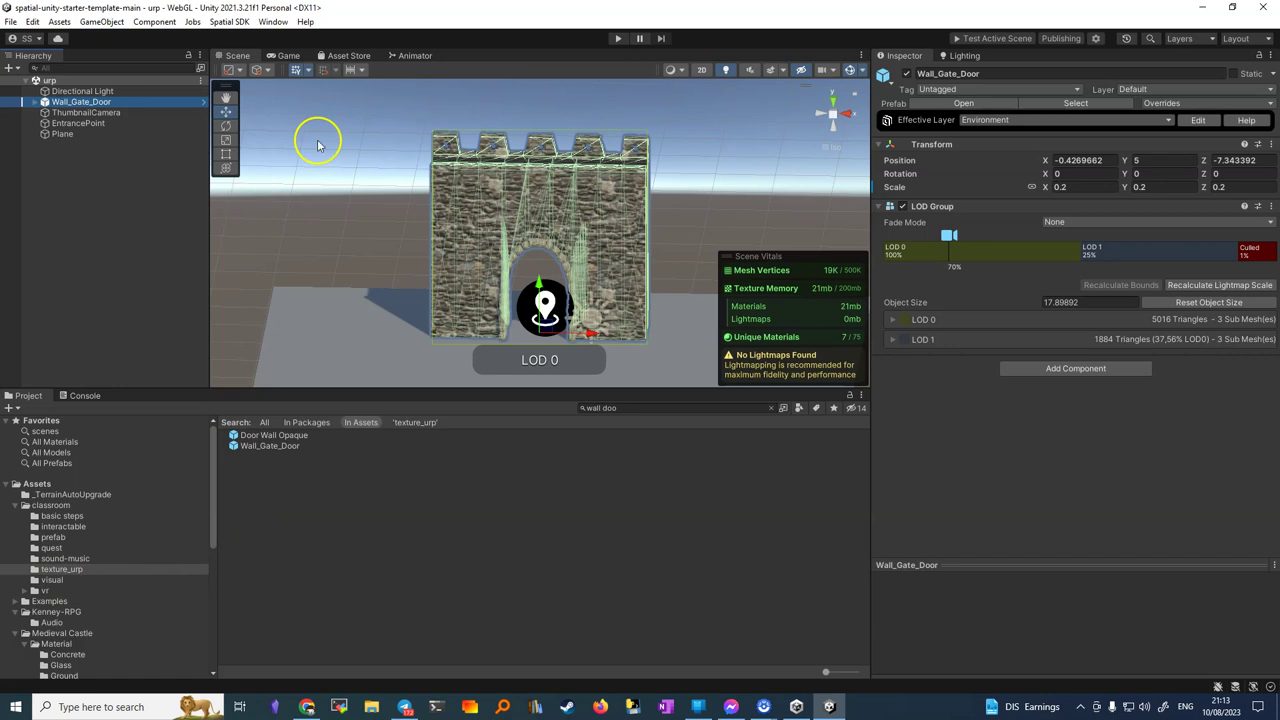
Step: Look up the Convert Selected Built-in Materials to URP command without running it, and examine the deselected gate from its side
click(32, 21)
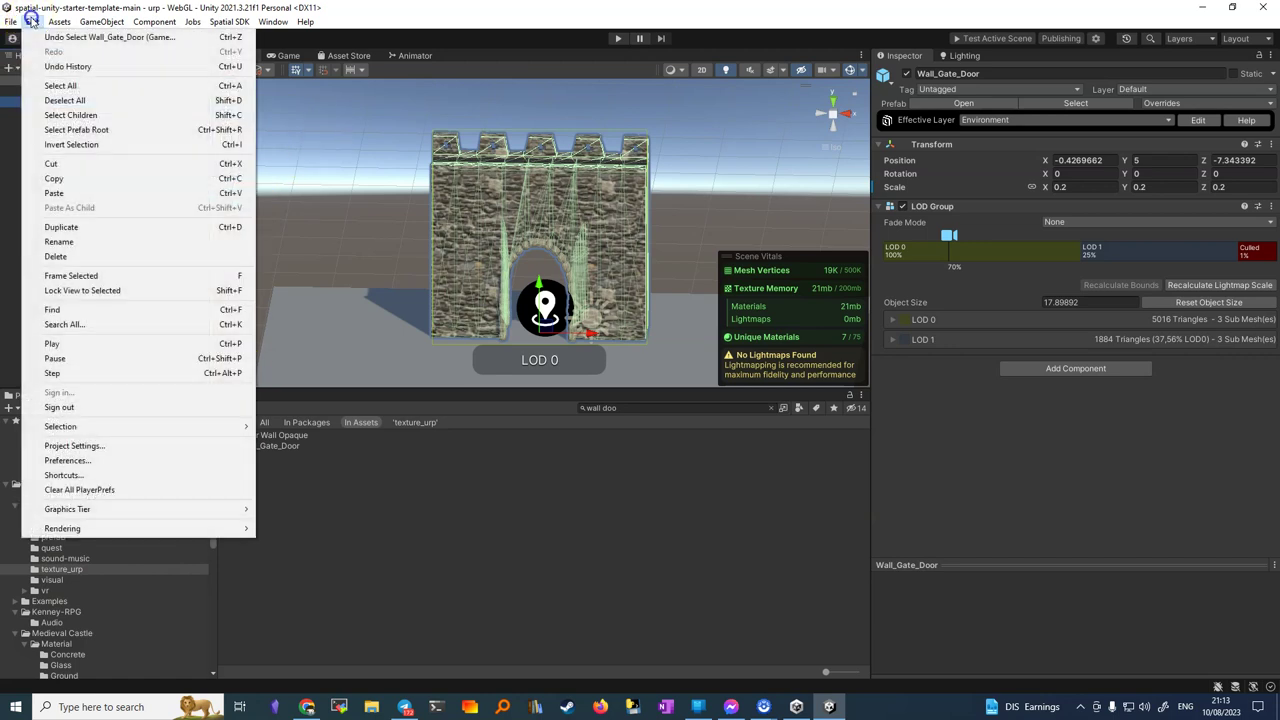
mouse_move(108, 531)
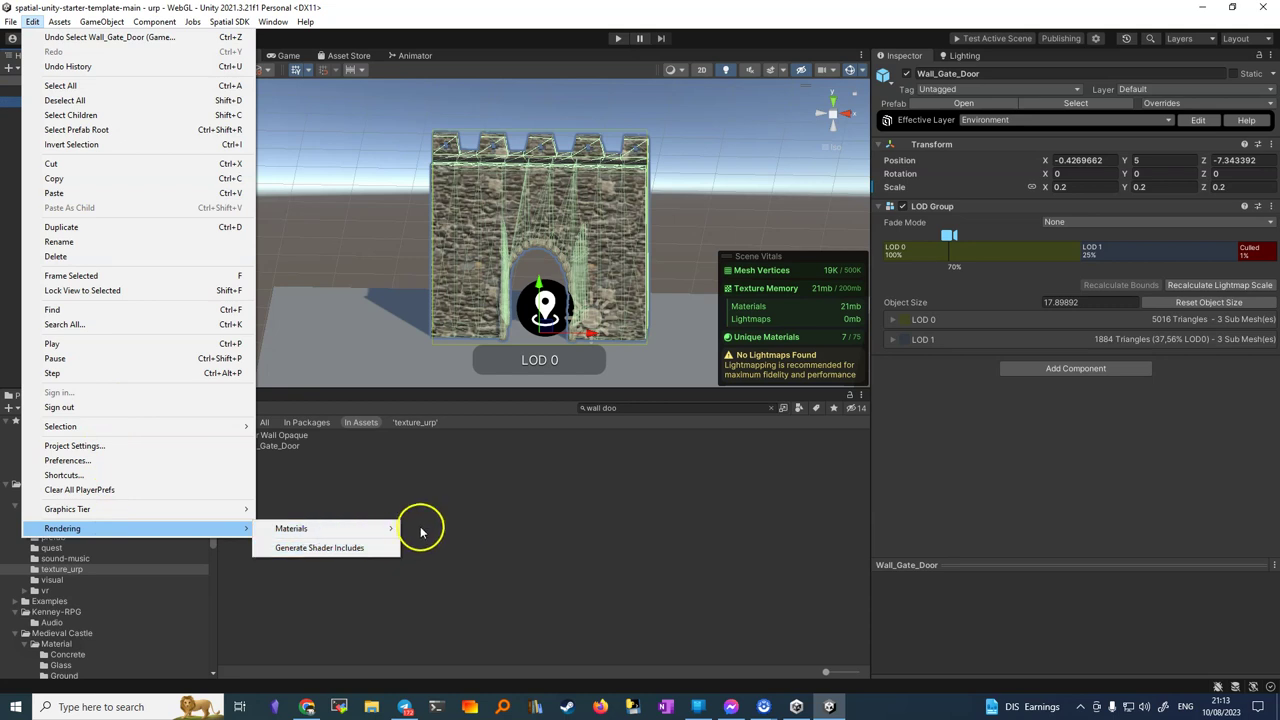
mouse_move(363, 528)
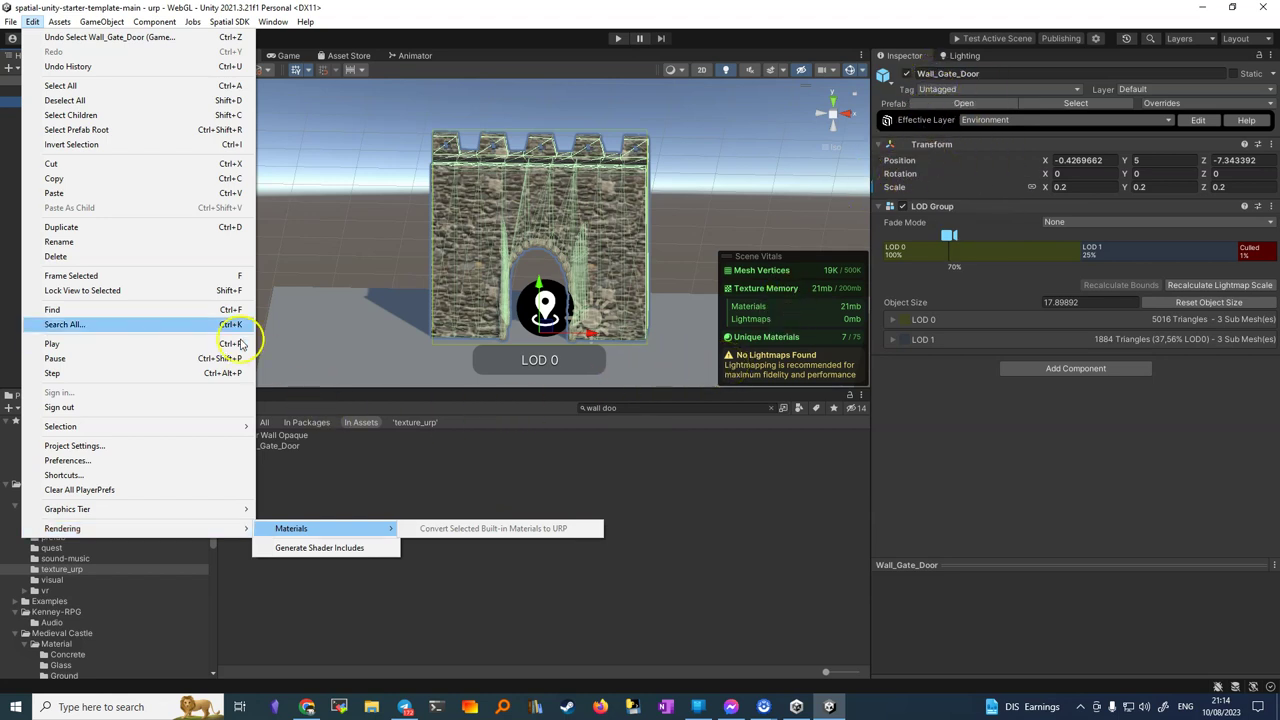
click(367, 522)
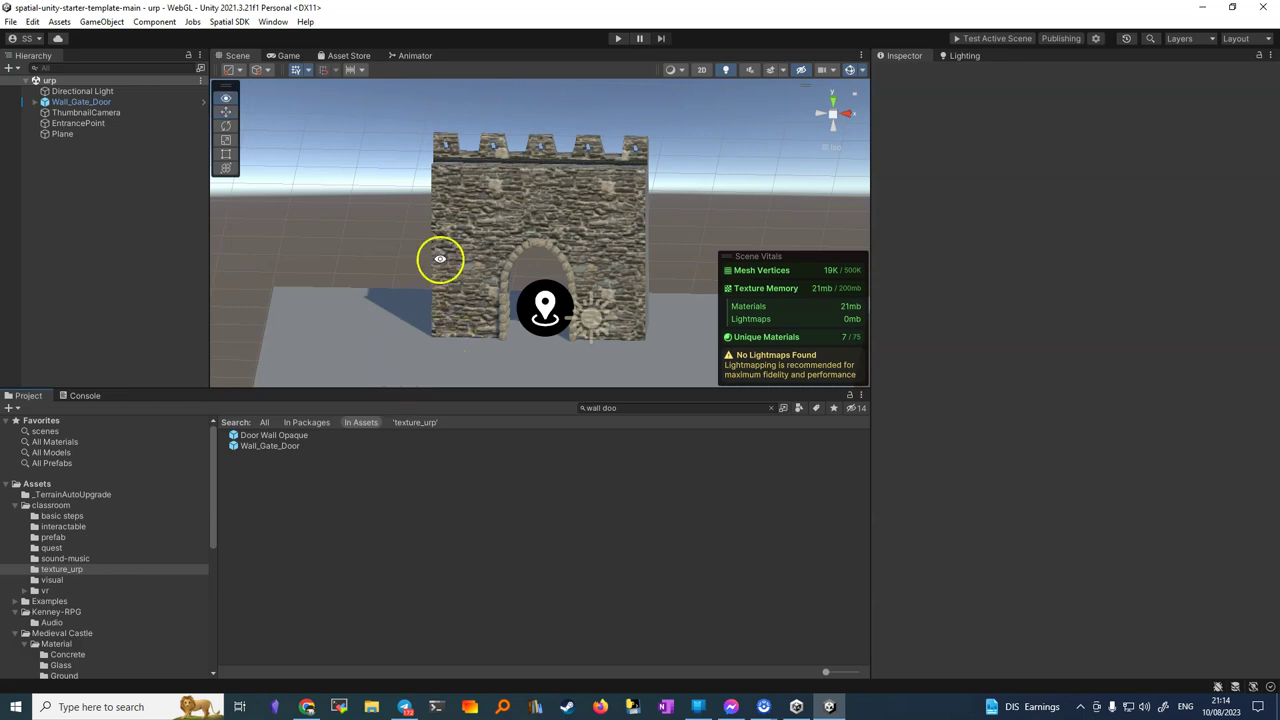
alt+drag(437, 257, 430, 262)
alt+drag(518, 268, 472, 227)
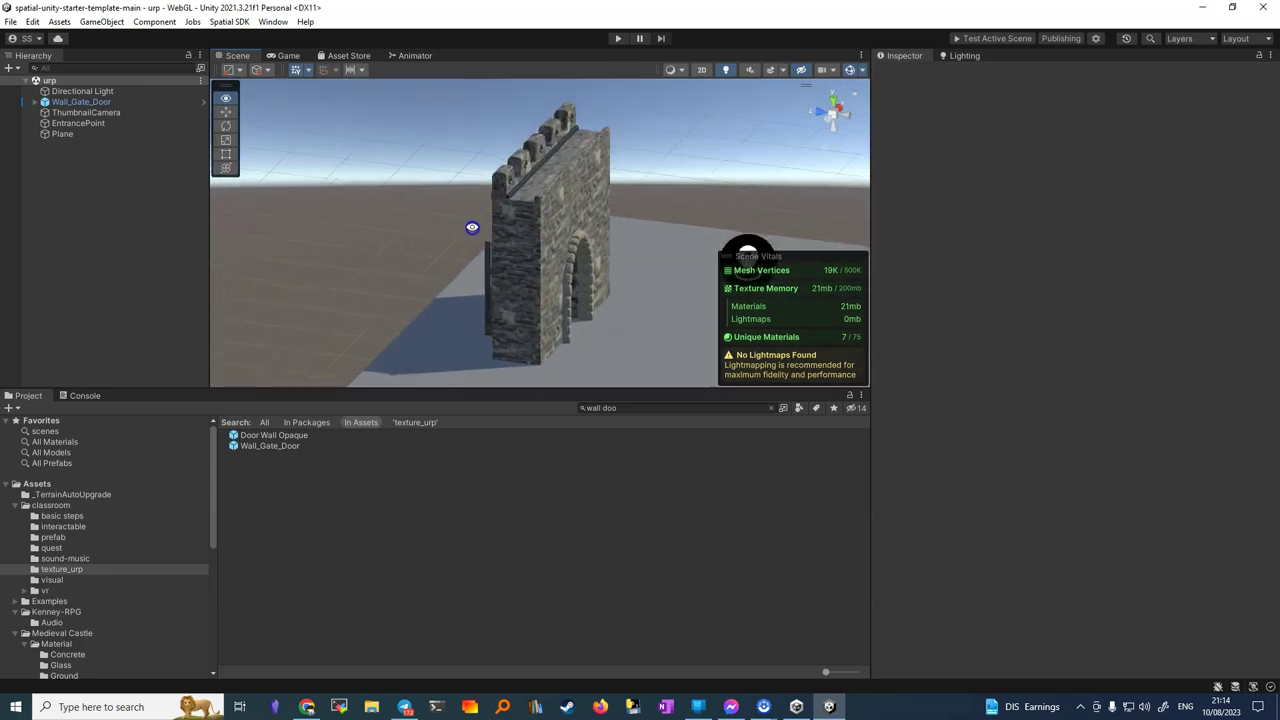